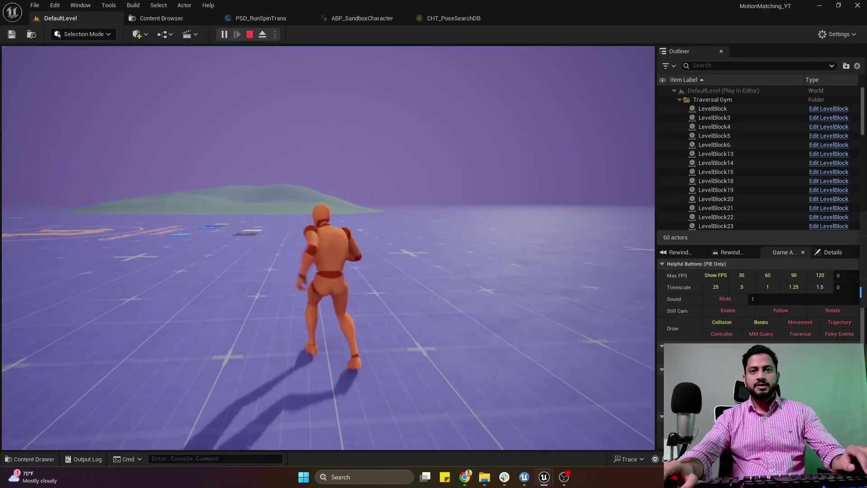
# Step: Run the character forward and backward in the running level to examine its turning, and end the play session
pyautogui.press('s')
pyautogui.press('w')
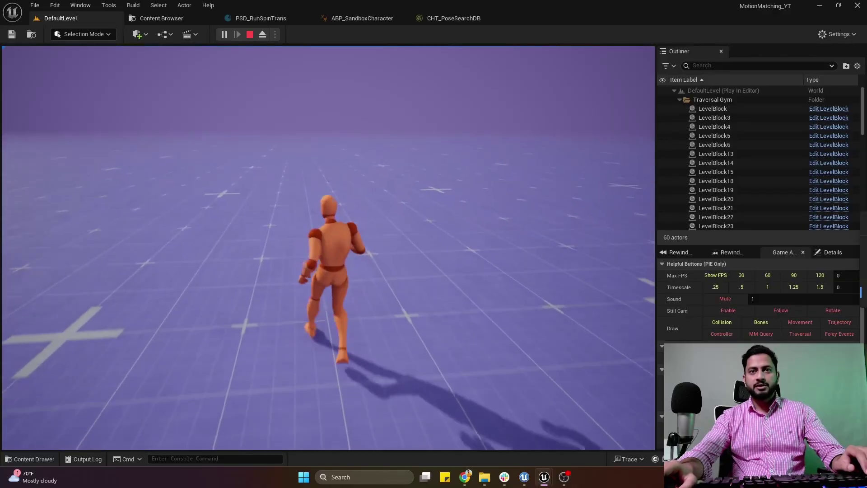
pyautogui.press('s')
pyautogui.press('w')
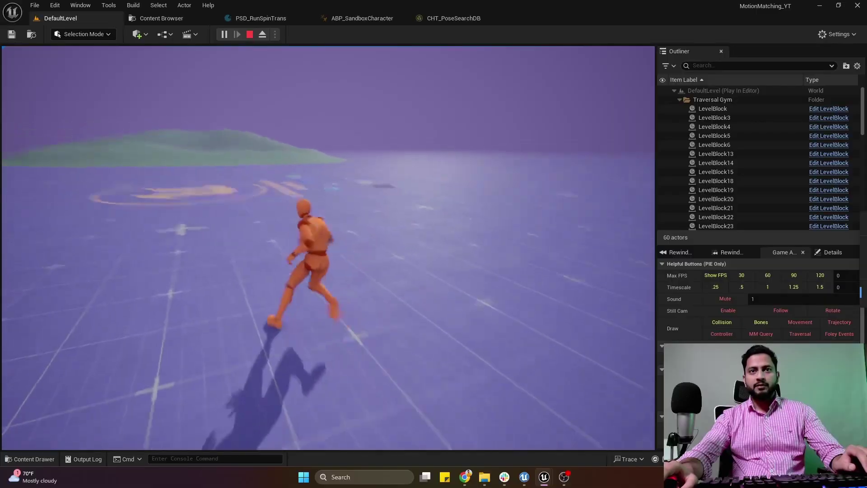
pyautogui.press('s')
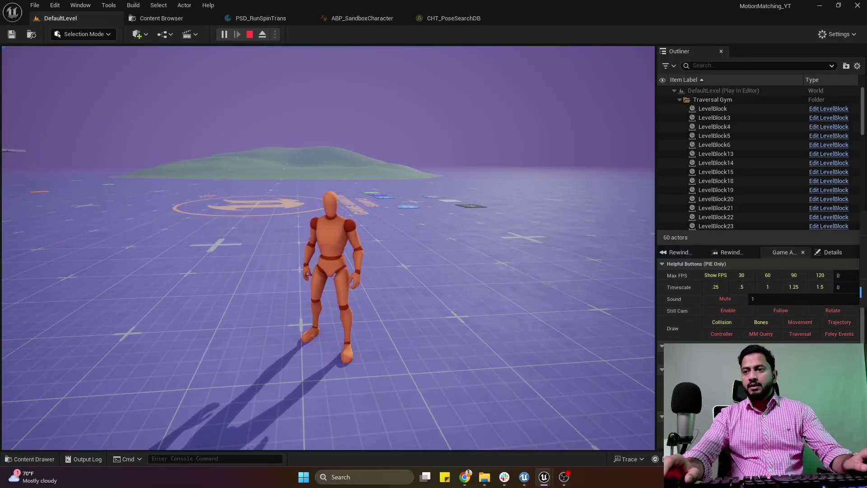
pyautogui.press('Escape')
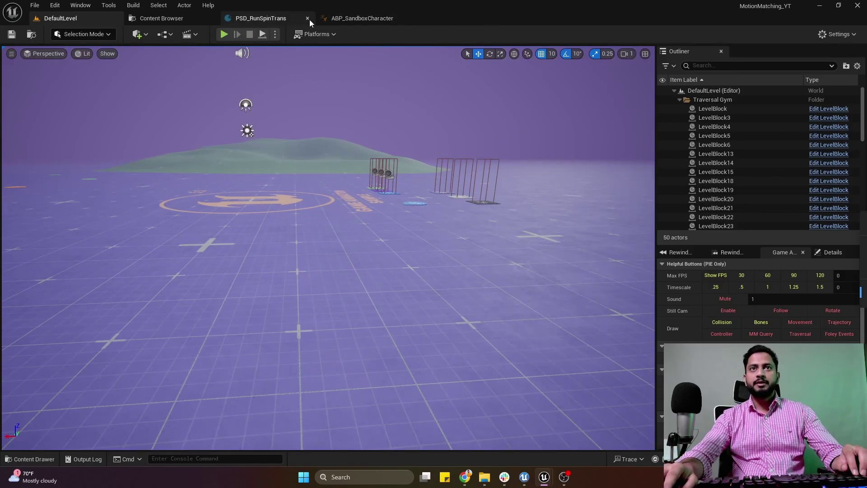
# Step: Close PSD_RunSpinTrans and open the CBP_SandboxCharacter blueprint from the Blueprints folder in its 3D viewport
pyautogui.click(307, 19)
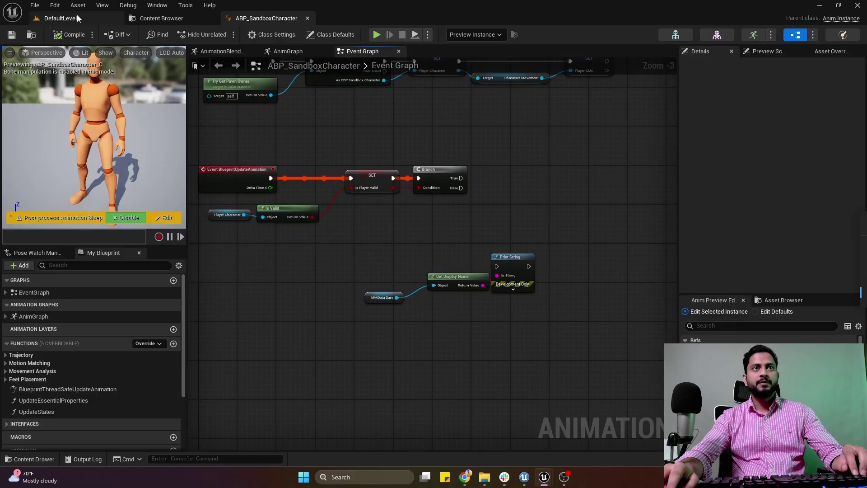
pyautogui.click(169, 18)
pyautogui.click(453, 138)
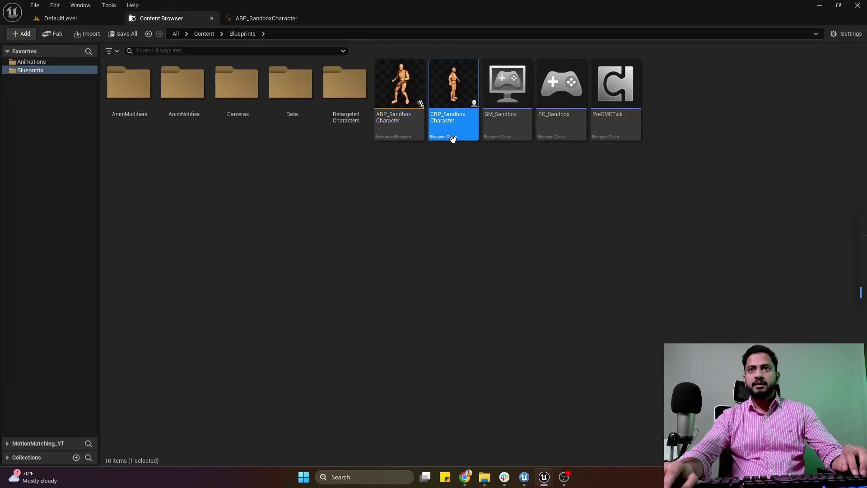
pyautogui.doubleClick(452, 138)
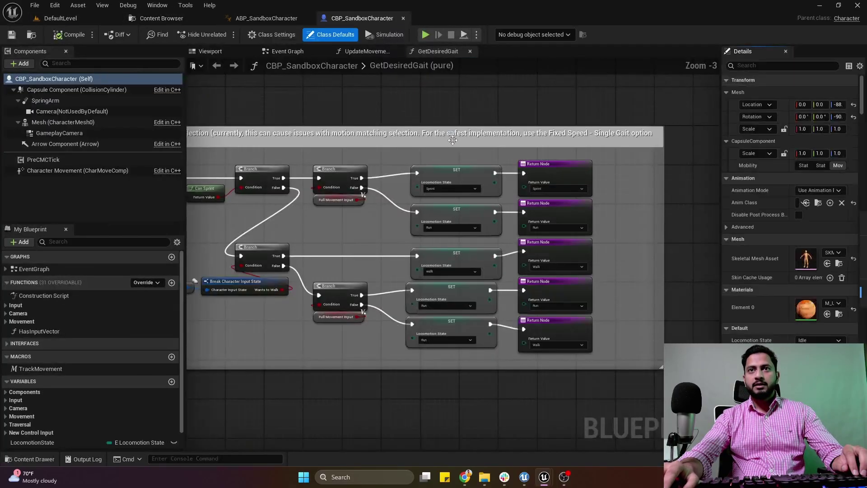
pyautogui.click(238, 52)
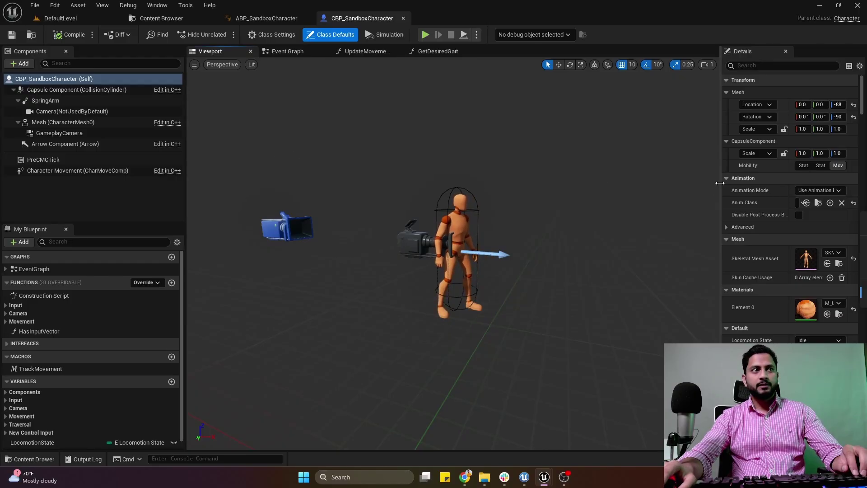
# Step: Examine the Rotation Rate in the Character Movement component's rotation settings
pyautogui.moveTo(720, 183); pyautogui.dragTo(672, 185)
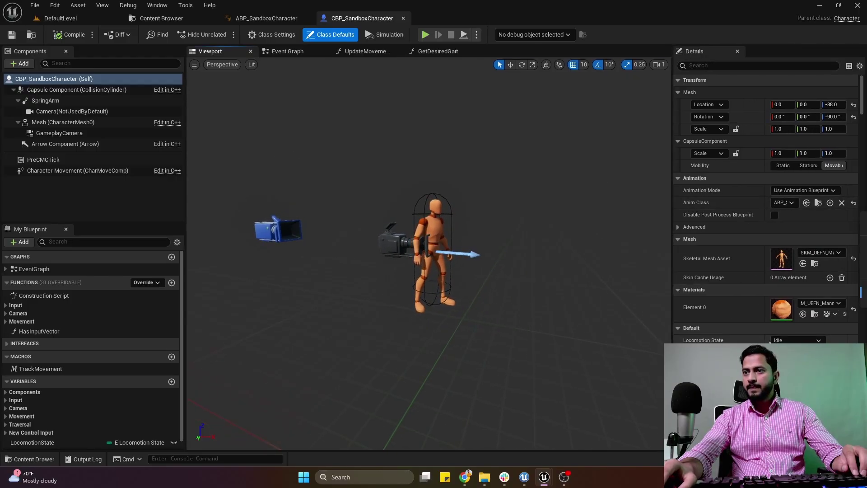
pyautogui.click(110, 170)
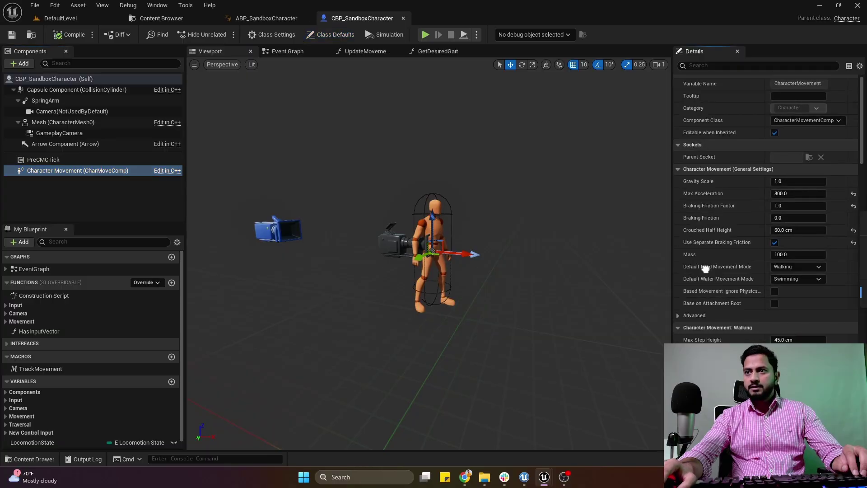
pyautogui.scroll(-15, 705, 268)
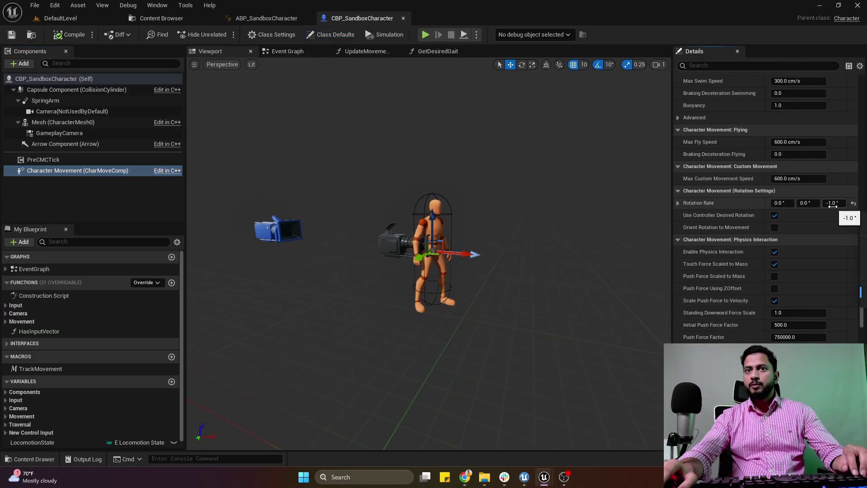
# Step: Add an Arrow component under the Capsule Component, keeping its default name, and disable its Hidden in Game option
pyautogui.click(46, 91)
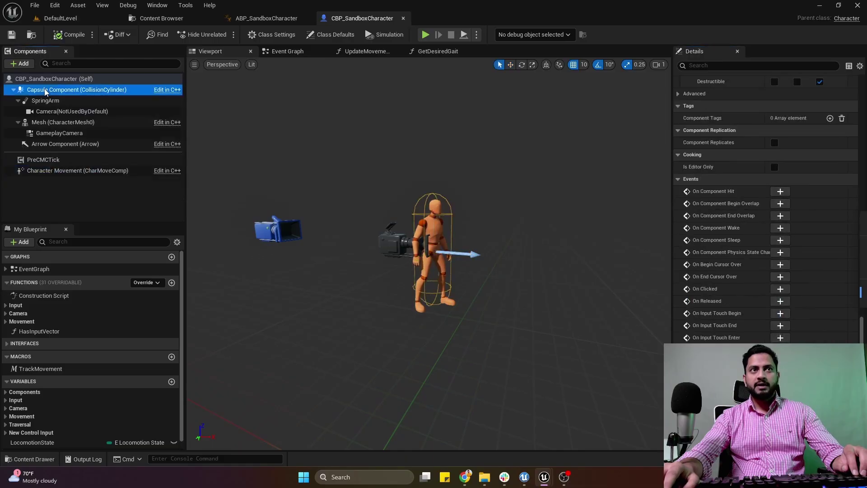
pyautogui.click(23, 64)
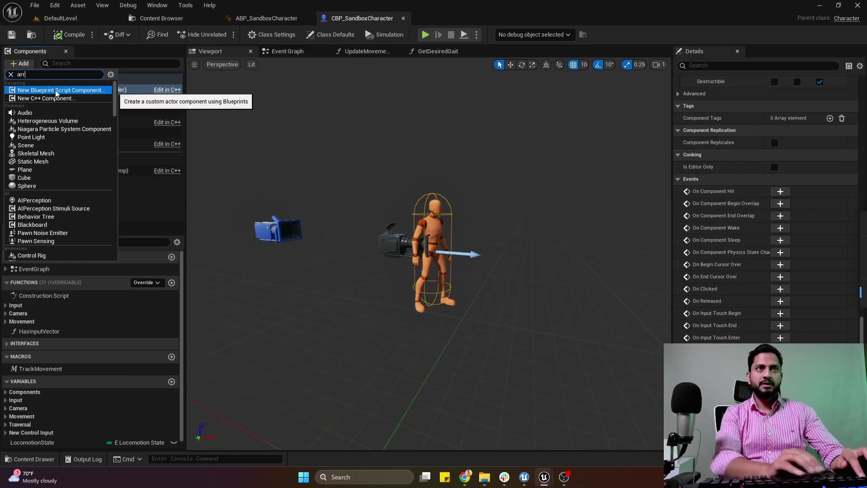
pyautogui.write('arr')
pyautogui.click(25, 105)
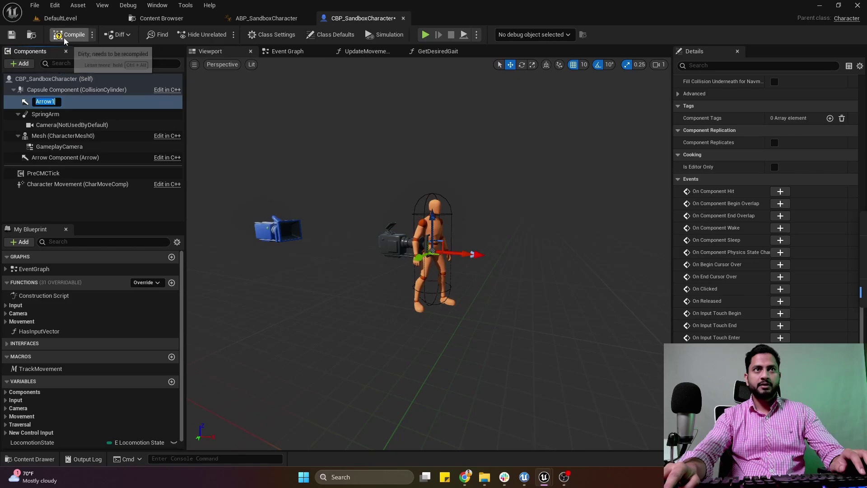
pyautogui.press('Return')
pyautogui.scroll(6, 767, 253)
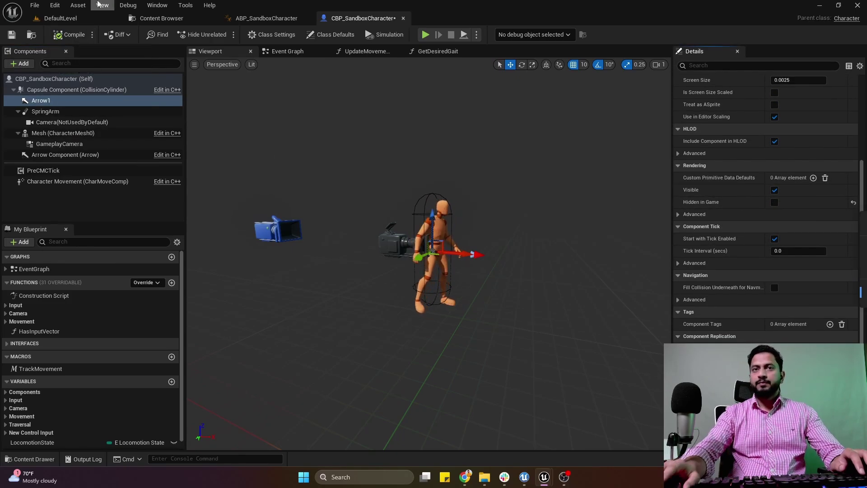
# Step: Play DefaultLevel briefly to look for the new arrow on the character, and end the session
pyautogui.click(61, 18)
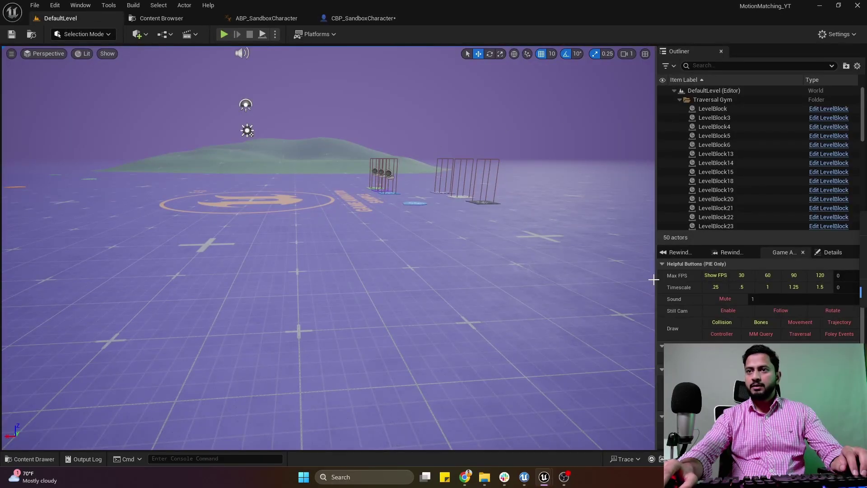
pyautogui.moveTo(656, 280); pyautogui.dragTo(662, 280)
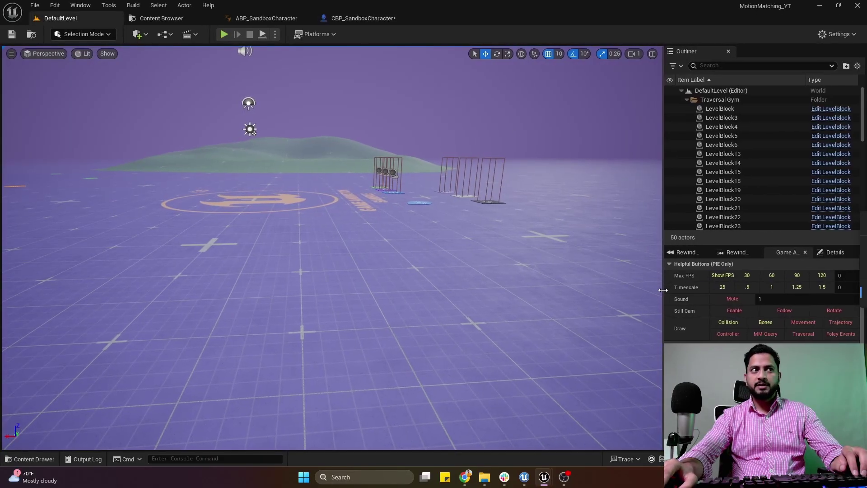
pyautogui.click(224, 35)
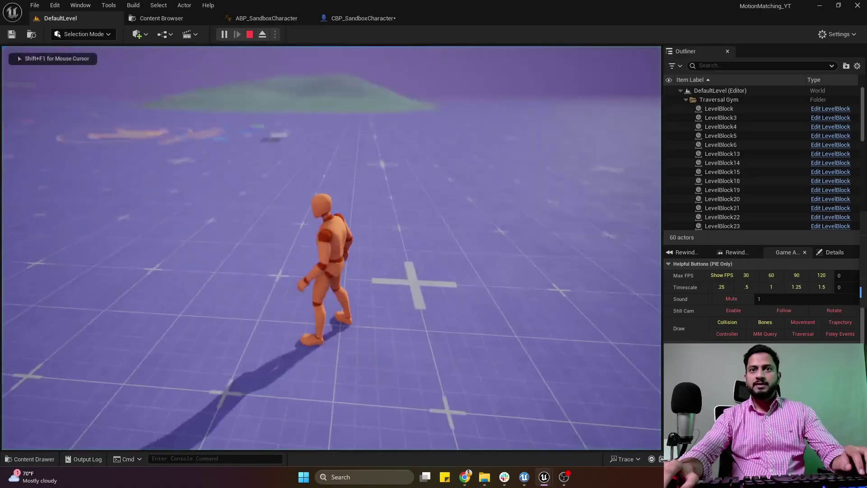
pyautogui.press('Escape')
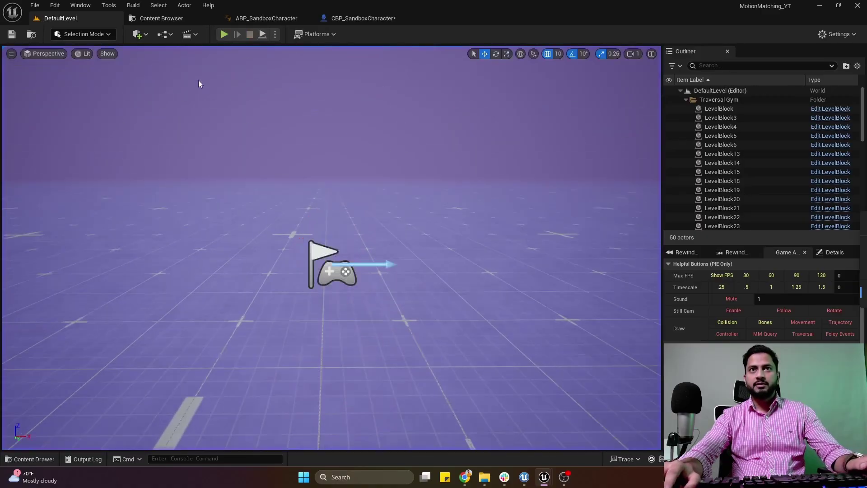
# Step: Make sure Hidden in Game is off for Arrow1 in CBP_SandboxCharacter and compile the blueprint
pyautogui.click(371, 18)
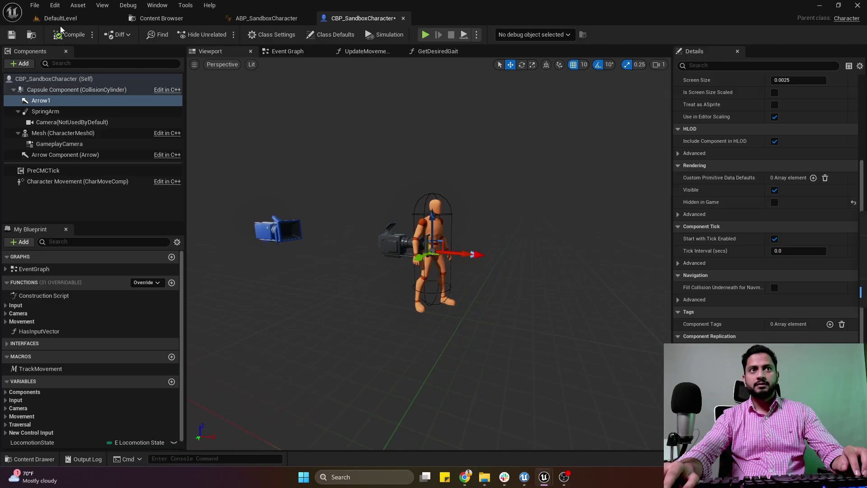
pyautogui.click(41, 101)
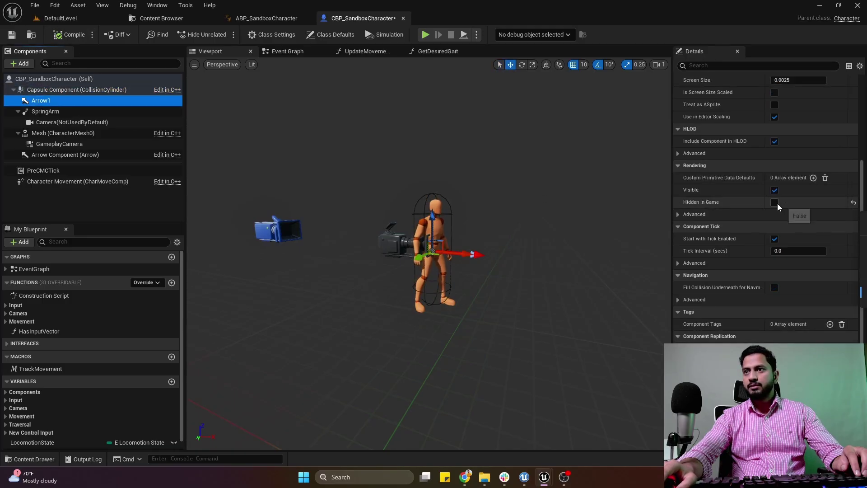
pyautogui.click(774, 202)
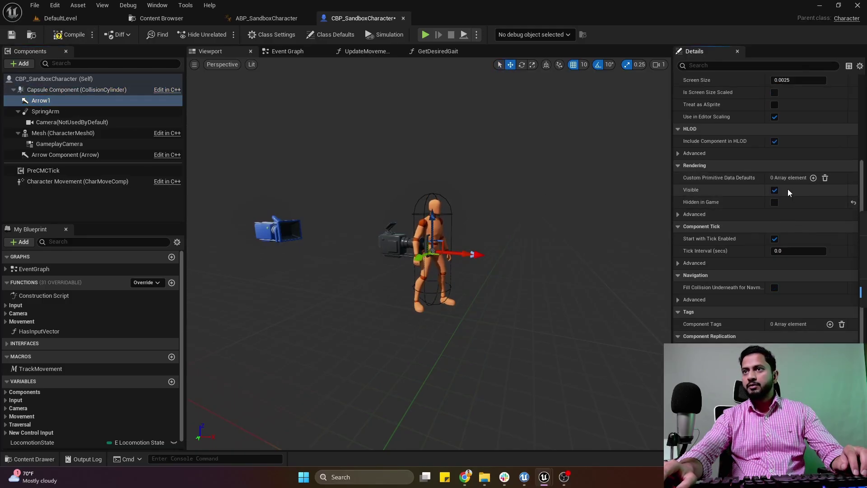
pyautogui.click(74, 35)
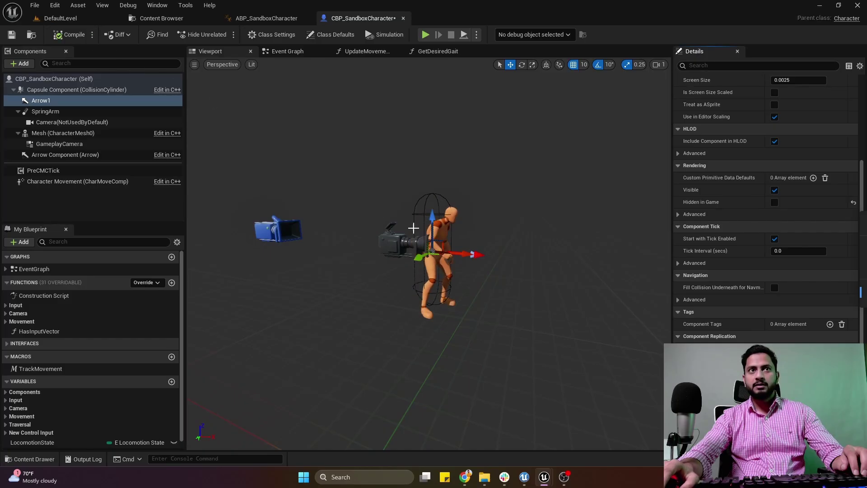
# Step: Play DefaultLevel and move the character in alternating directions to compare the arrow's rotation with the body's turning, ending the session when done
pyautogui.click(80, 8)
pyautogui.click(67, 18)
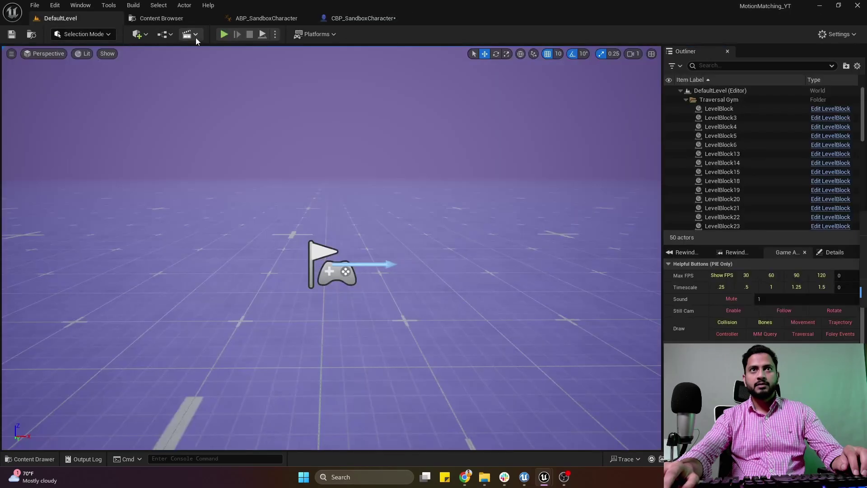
pyautogui.click(224, 34)
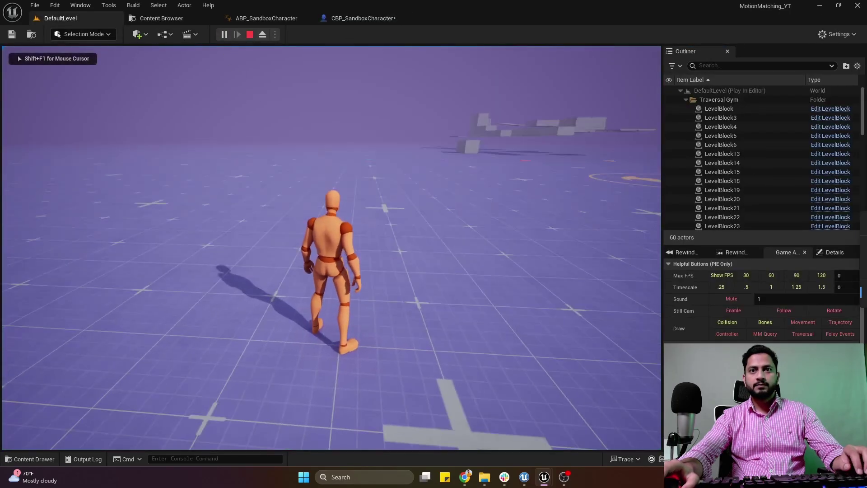
pyautogui.press('s')
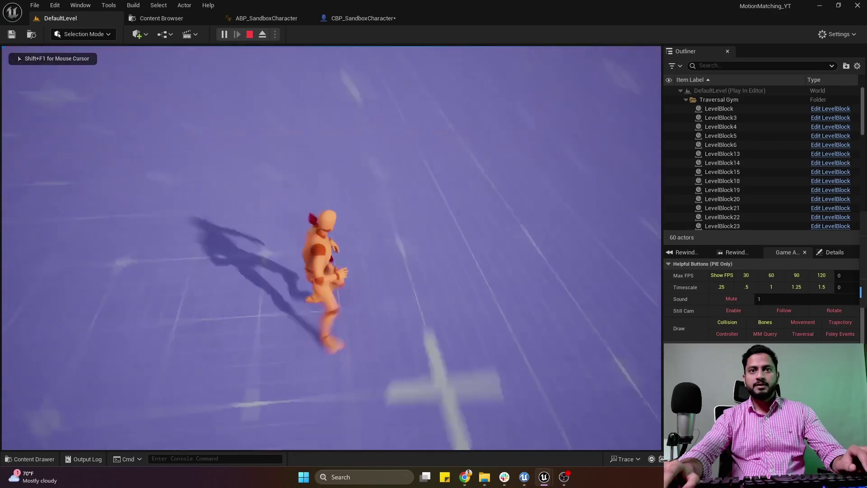
pyautogui.press('a')
pyautogui.press('d')
pyautogui.press('a')
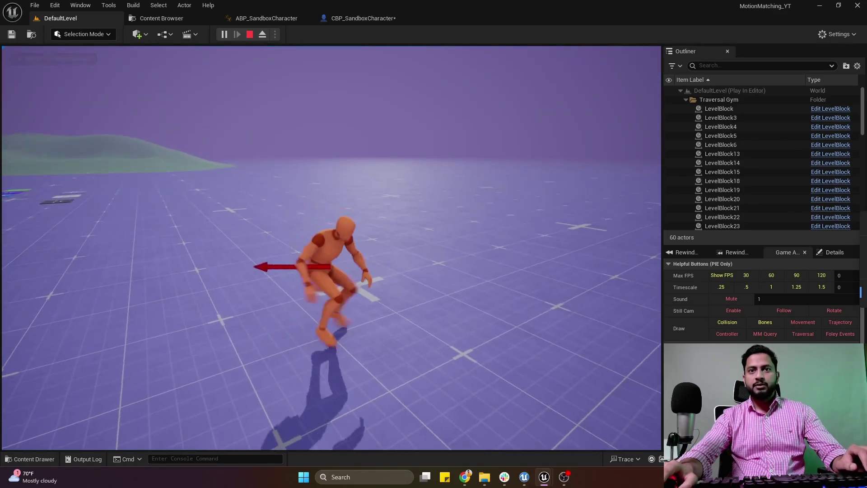
pyautogui.press('s')
pyautogui.press('d')
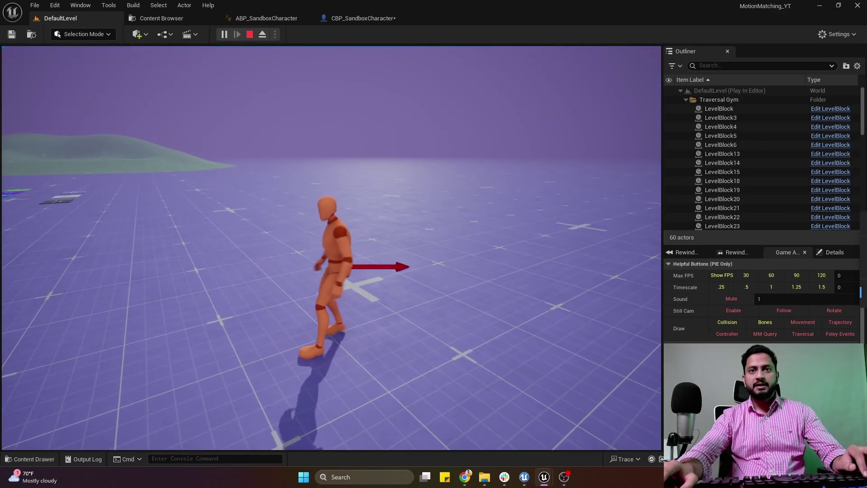
pyautogui.press('a')
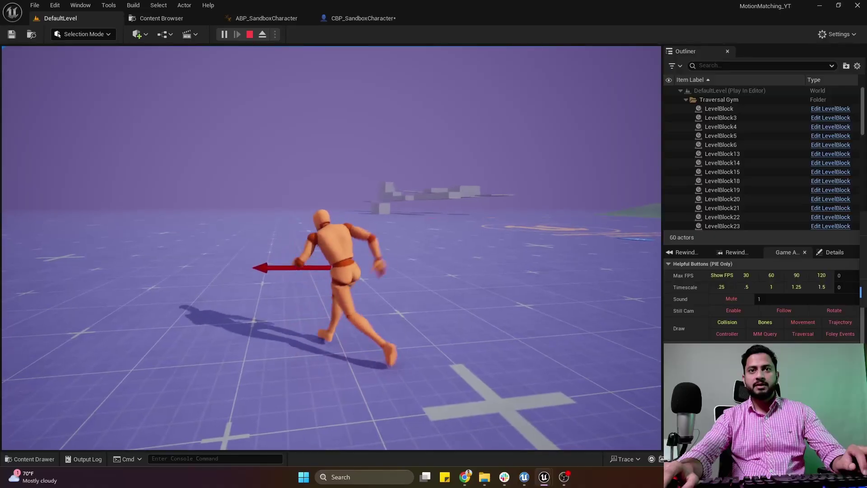
pyautogui.press('d')
pyautogui.press('a')
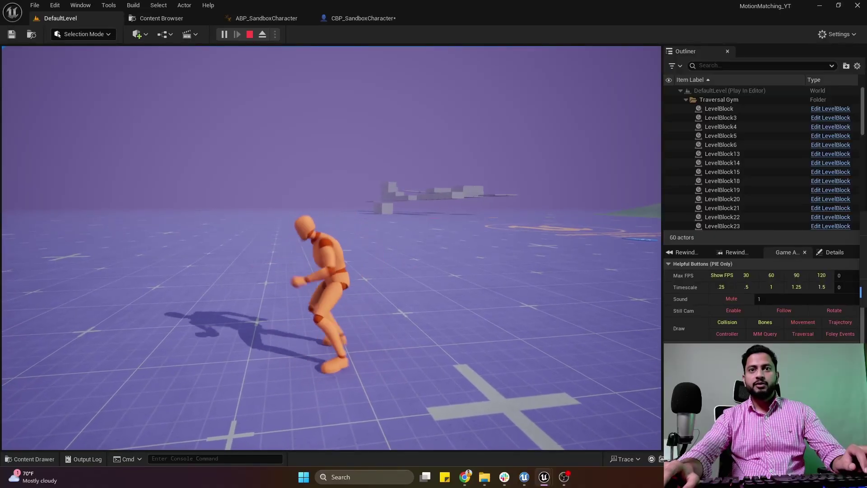
pyautogui.press('d')
pyautogui.press('s')
pyautogui.press('a')
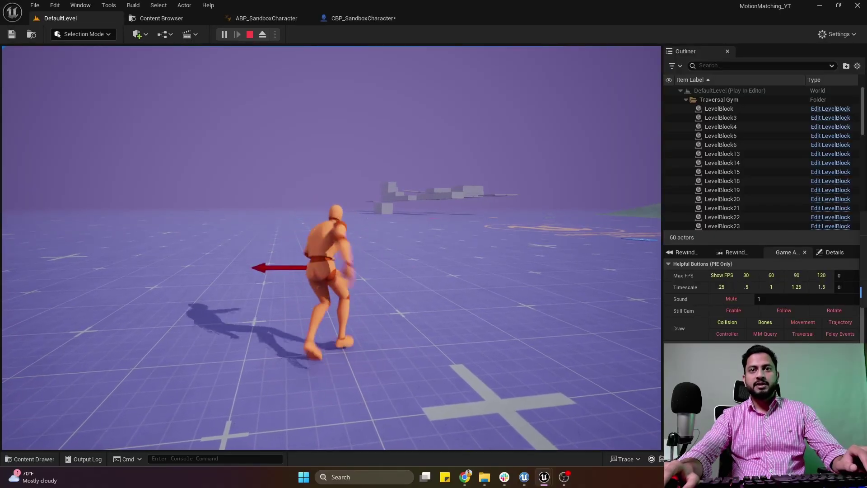
pyautogui.press('w')
pyautogui.press('d')
pyautogui.press('s')
pyautogui.press('Escape')
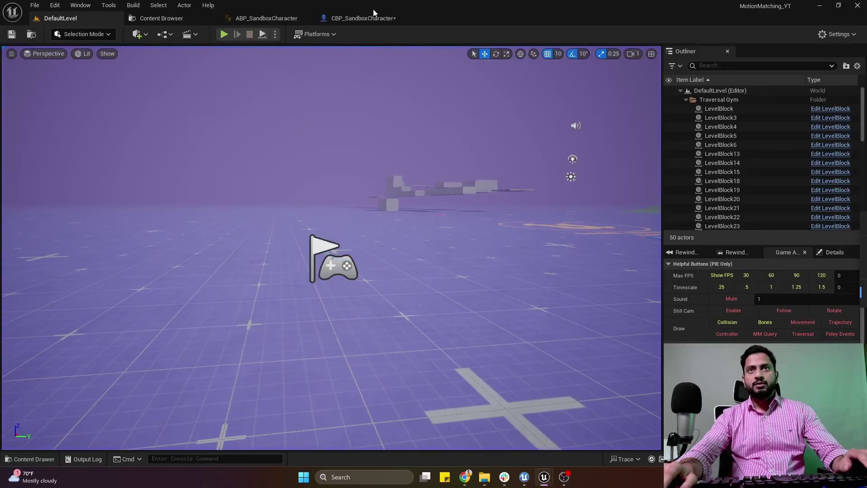
# Step: Replay DefaultLevel and turn the character and camera to examine how the body rotates, ending the session when done
pyautogui.click(364, 18)
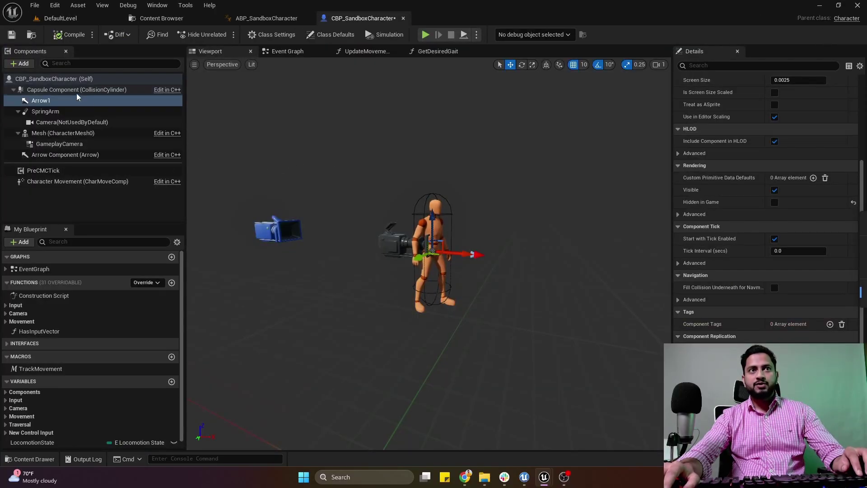
pyautogui.click(60, 18)
pyautogui.hotkey('alt', 'p')
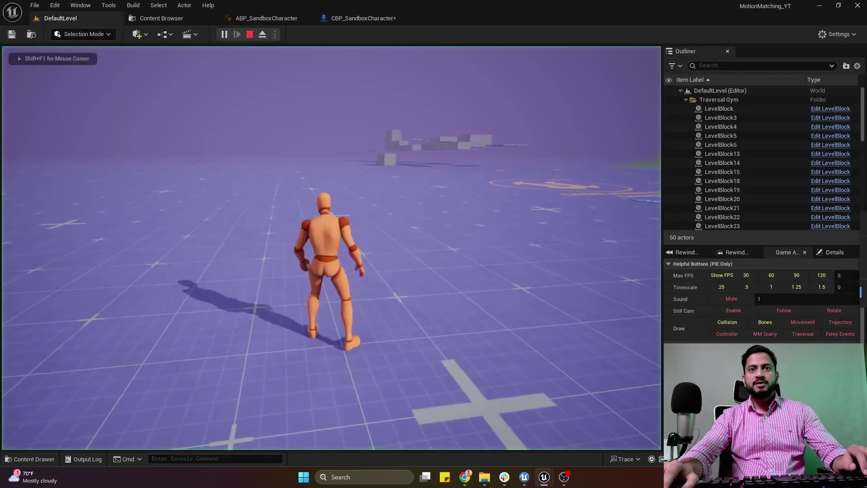
pyautogui.press('w')
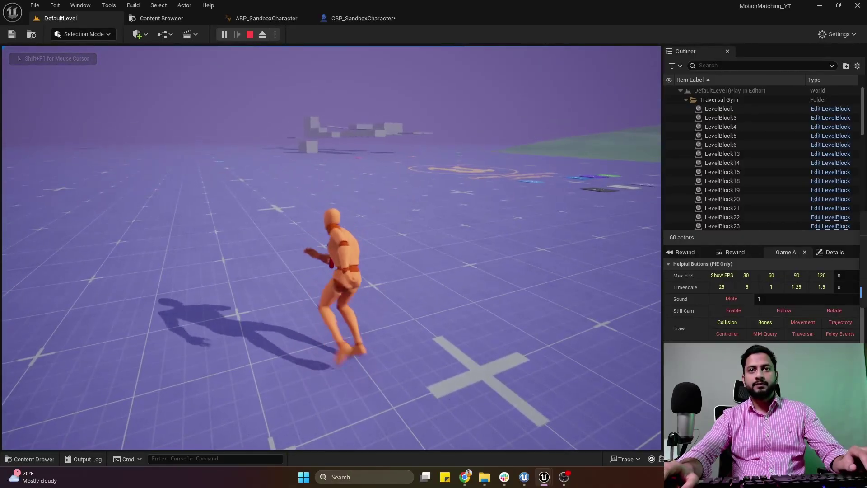
pyautogui.hotkey('shift', 'F1')
pyautogui.press('Escape')
# Step: Delete the Arrow1 component from CBP_SandboxCharacter, and compile and save the blueprint
pyautogui.click(360, 18)
pyautogui.click(77, 93)
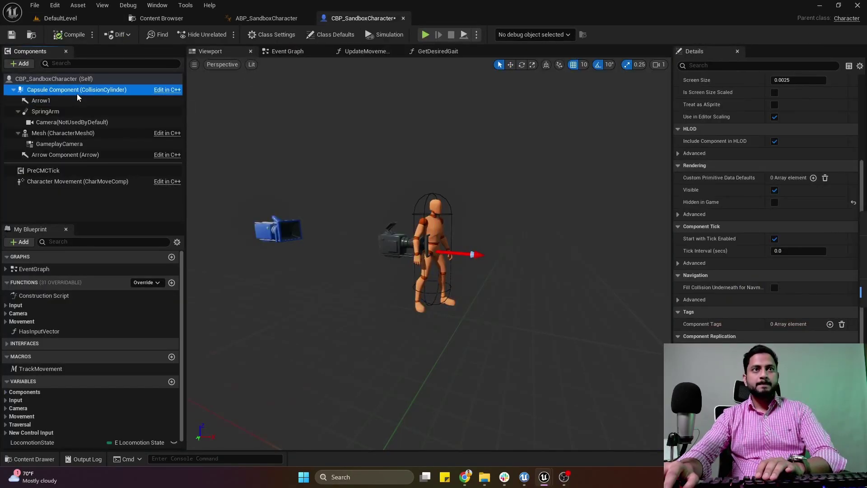
pyautogui.click(46, 104)
pyautogui.press('Delete')
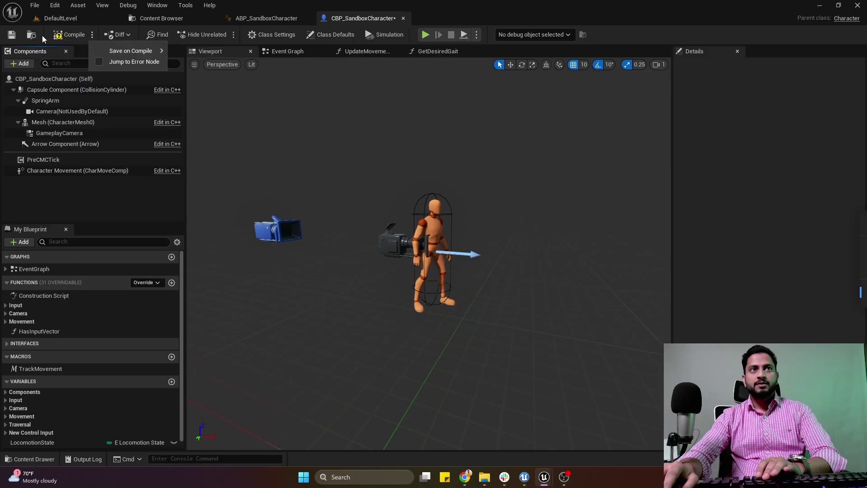
pyautogui.hotkey('ctrl', 's')
# Step: In ABP_SandboxCharacter's AnimGraph, bypass Offset Root Bone by wiring the preceding node's pose directly into Local To Component
pyautogui.click(271, 18)
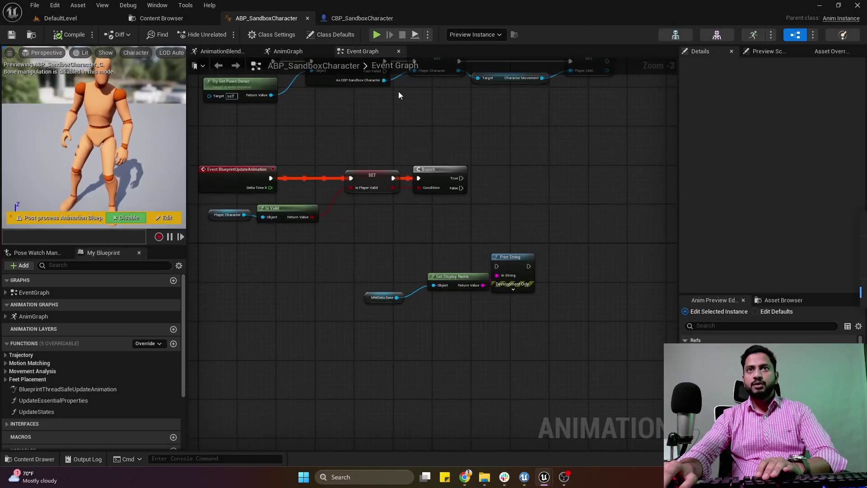
pyautogui.moveTo(299, 53); pyautogui.dragTo(240, 55)
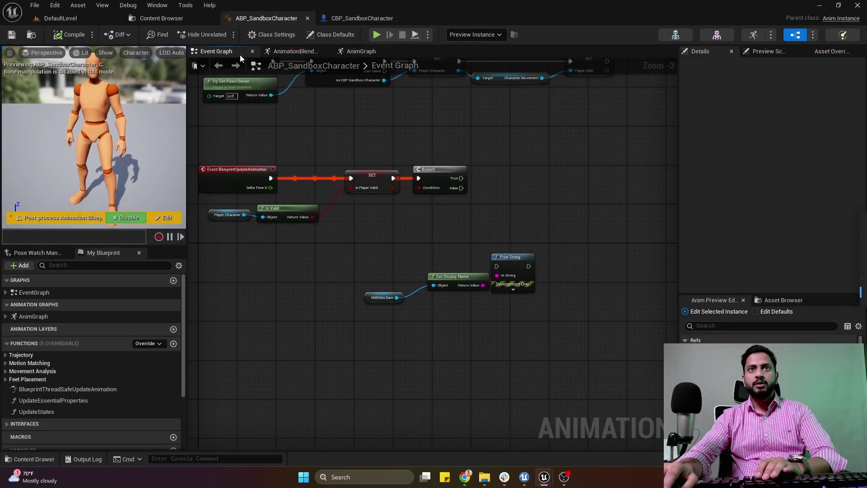
pyautogui.click(363, 52)
pyautogui.moveTo(433, 178); pyautogui.dragTo(340, 188, button='right')
pyautogui.scroll(3, 345, 187)
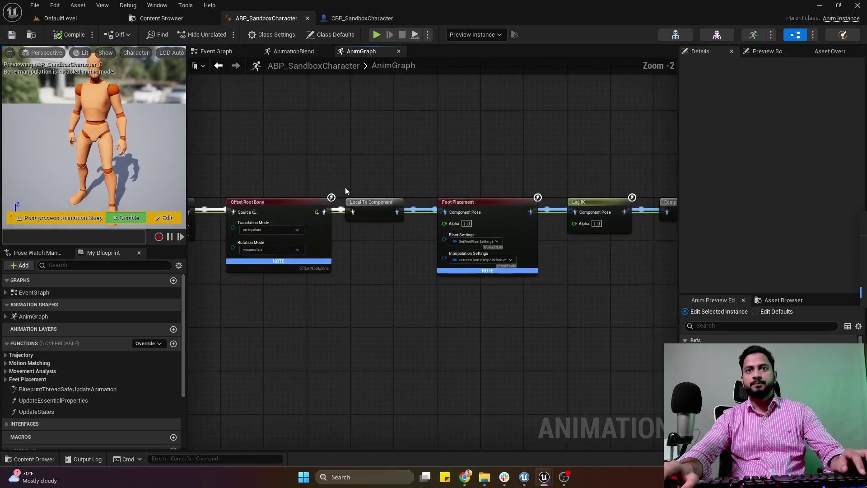
pyautogui.moveTo(221, 208); pyautogui.dragTo(297, 156, button='right')
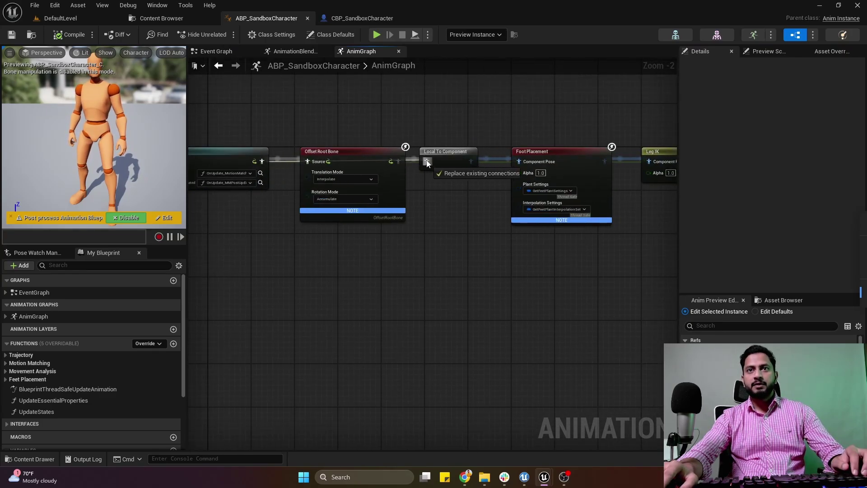
pyautogui.moveTo(427, 162); pyautogui.dragTo(427, 162)
# Step: Open the OffsetRootBone compile error, break the execution link from the ShouldPerformSpinTrans entry to its Return Node, and recompile
pyautogui.click(92, 18)
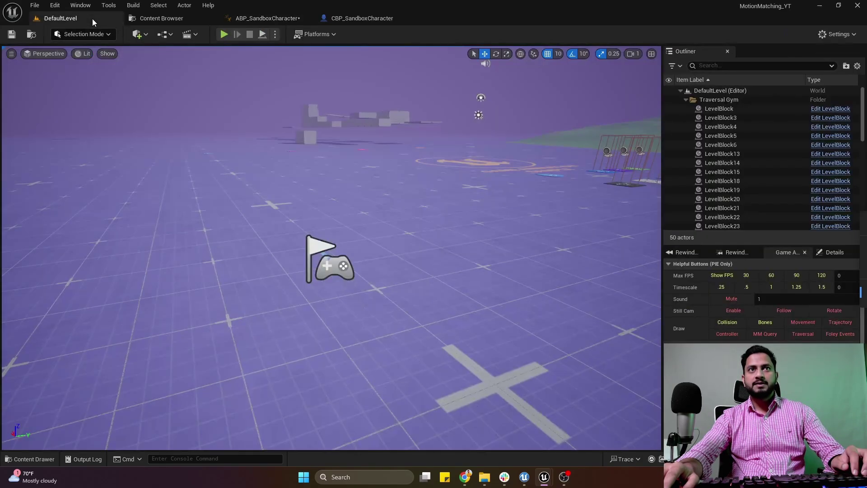
pyautogui.click(291, 19)
pyautogui.click(327, 396)
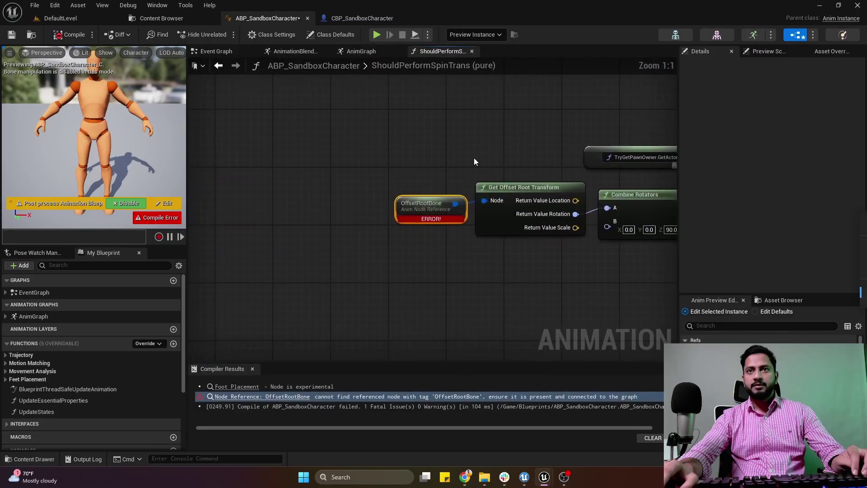
pyautogui.keyDown('alt'); pyautogui.click(417, 200); pyautogui.keyUp('alt')
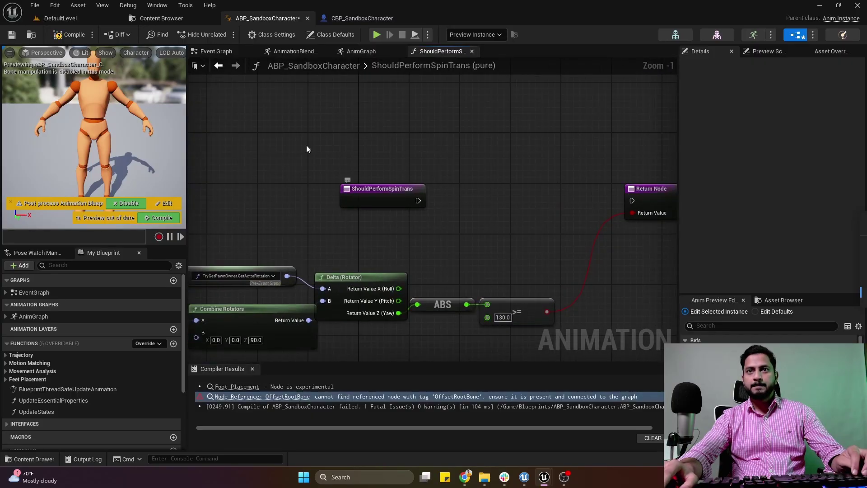
pyautogui.click(72, 37)
# Step: Play DefaultLevel and walk the character around to observe its turning without Offset Root Bone, ending the session when done
pyautogui.click(78, 18)
pyautogui.click(224, 34)
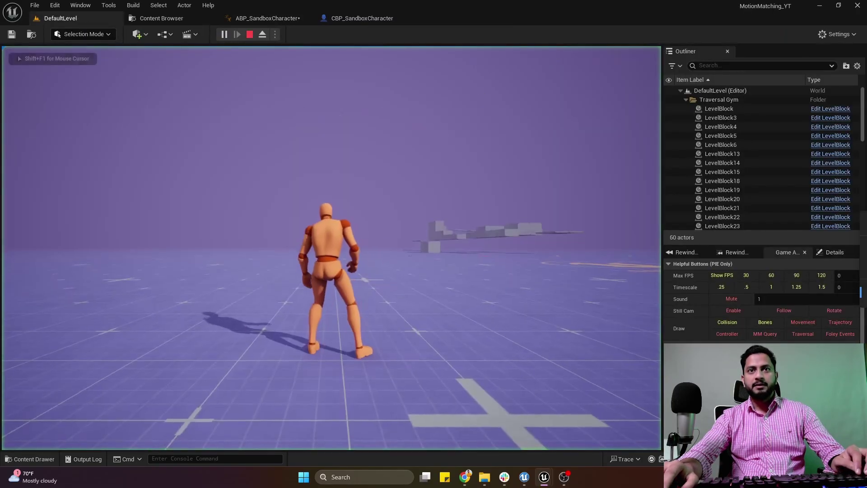
pyautogui.press('w')
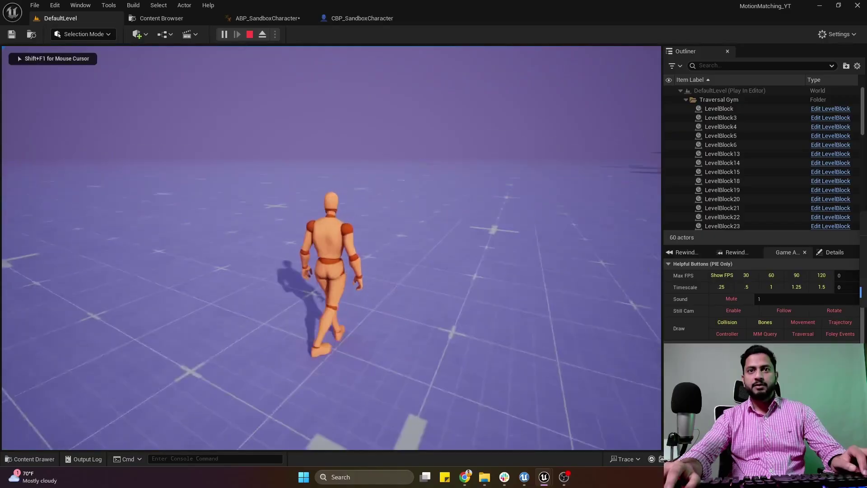
pyautogui.press('w')
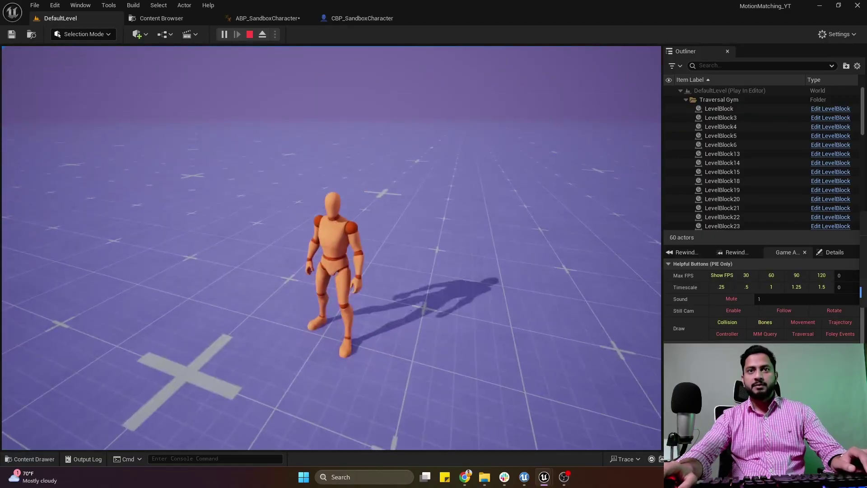
pyautogui.press('Escape')
# Step: Reconnect the ShouldPerformSpinTrans entry to its Return Node and compile the animation blueprint
pyautogui.click(268, 18)
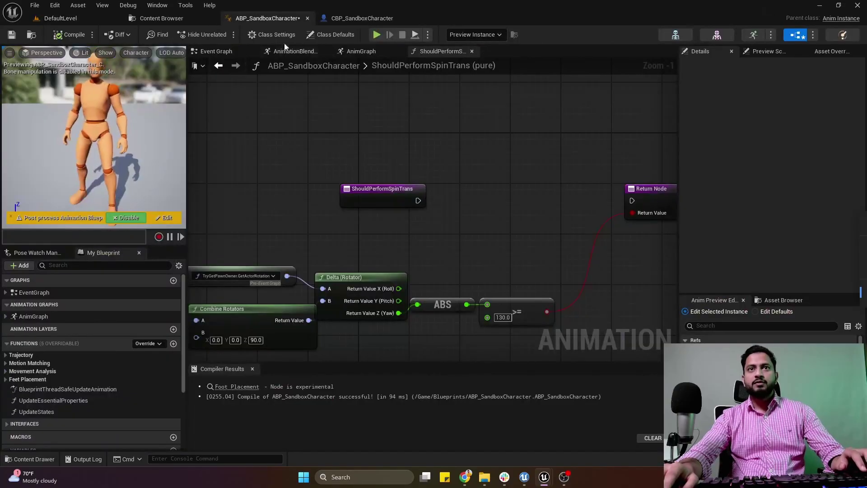
pyautogui.moveTo(419, 201); pyautogui.dragTo(632, 201)
pyautogui.click(70, 34)
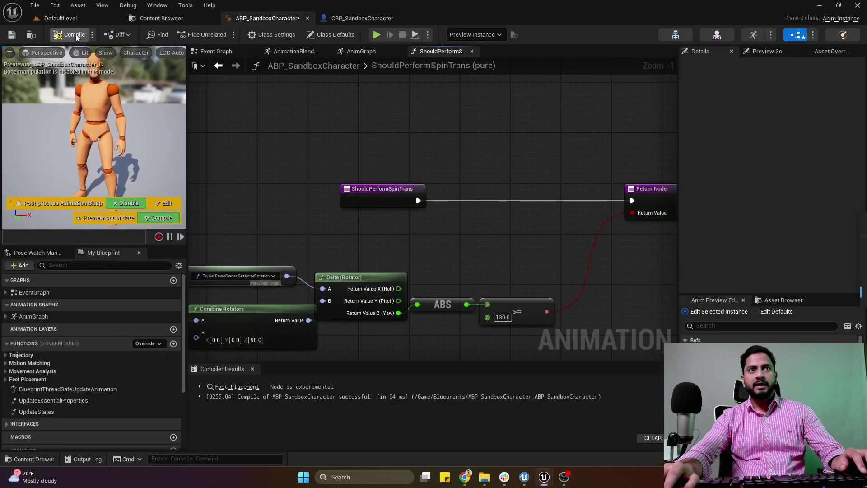
# Step: Restore Offset Root Bone in the AnimGraph between the preceding pose node and Local To Component, dismiss the compiler results and compile
pyautogui.click(471, 52)
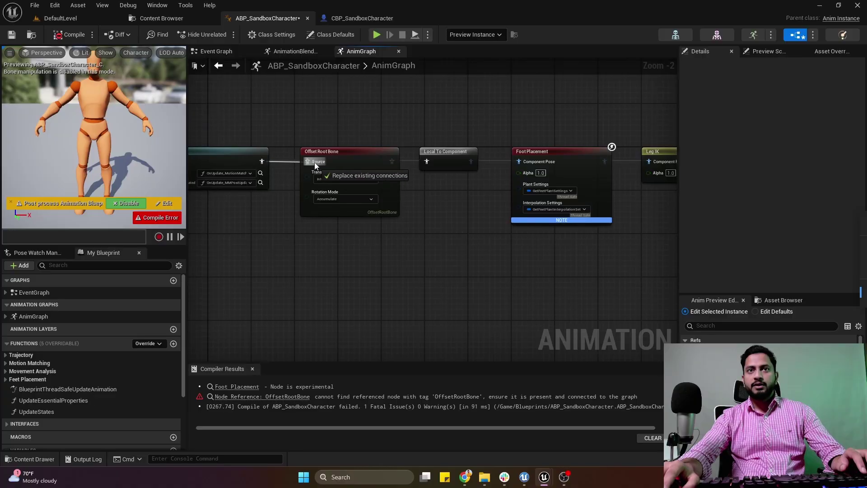
pyautogui.click(252, 369)
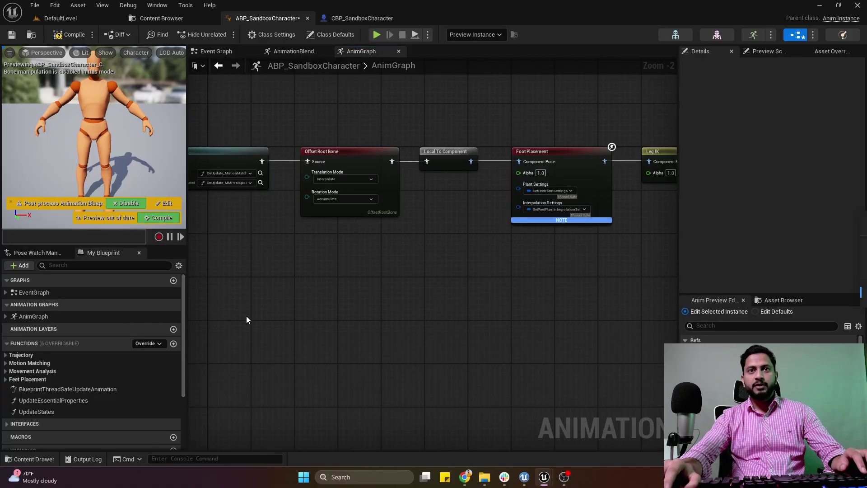
pyautogui.click(84, 35)
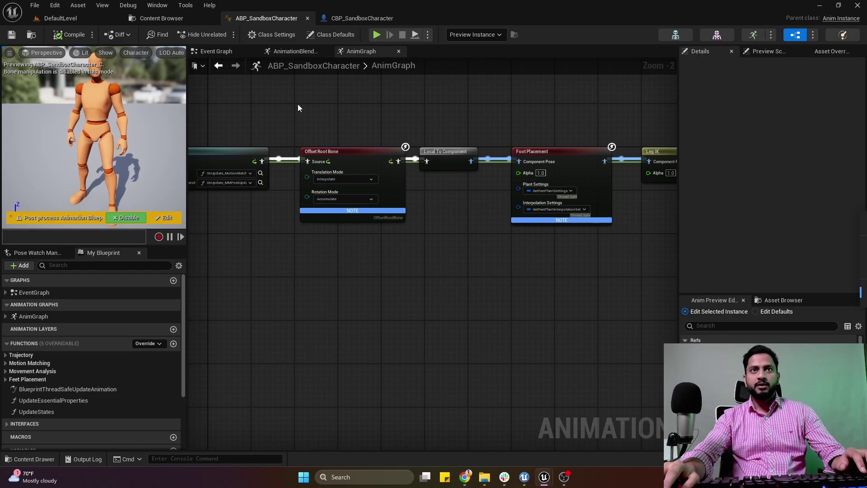
# Step: In the Event Graph, move the MMData Base variable node closer to Get Display Name
pyautogui.click(216, 51)
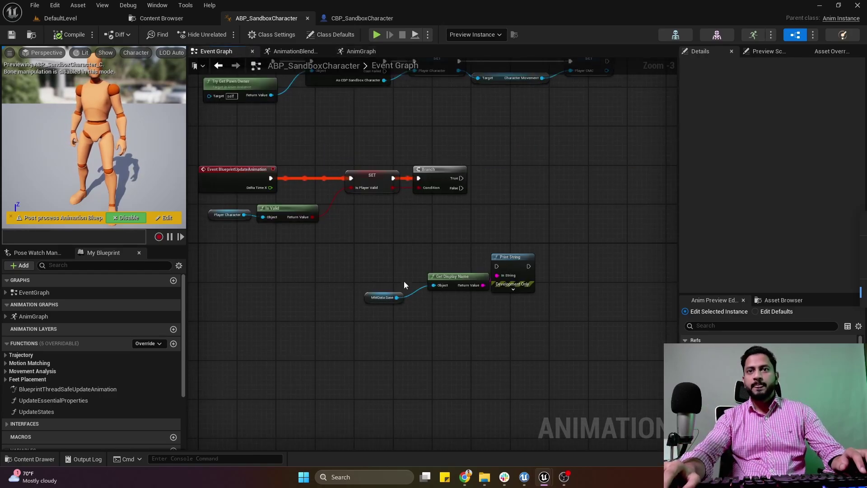
pyautogui.moveTo(371, 297); pyautogui.dragTo(386, 288)
pyautogui.click(351, 228)
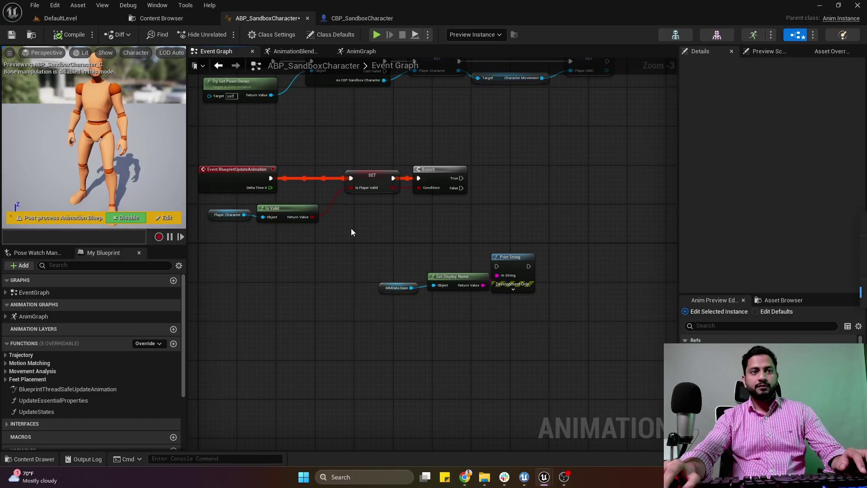
# Step: Duplicate the ShouldPerformSpinTrans function in the Movement Analysis category and name the copy ShouldPerformTIP
pyautogui.click(6, 371)
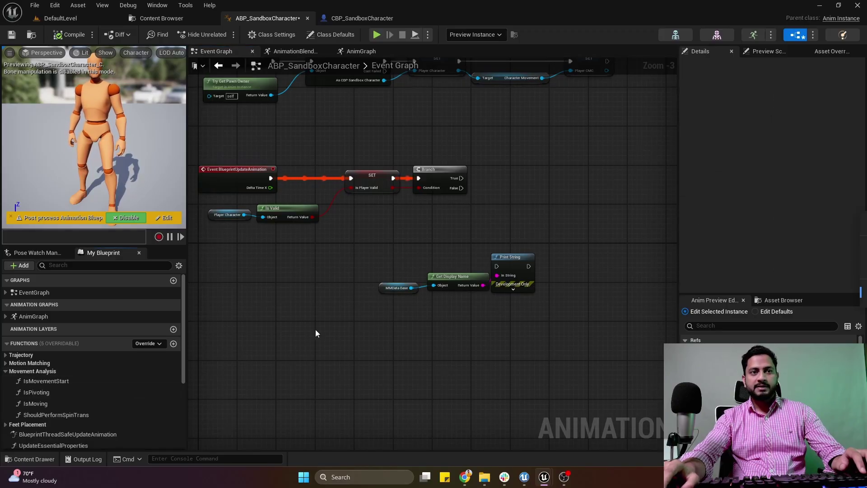
pyautogui.moveTo(277, 322); pyautogui.dragTo(286, 284, button='right')
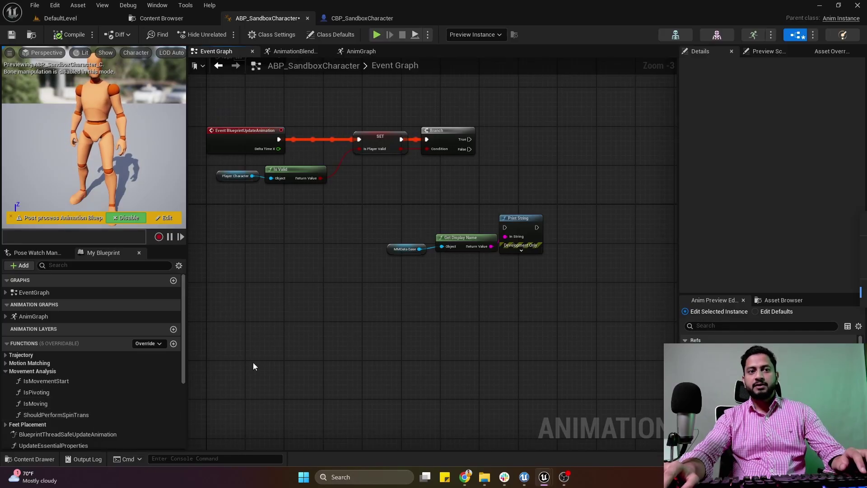
pyautogui.click(82, 414)
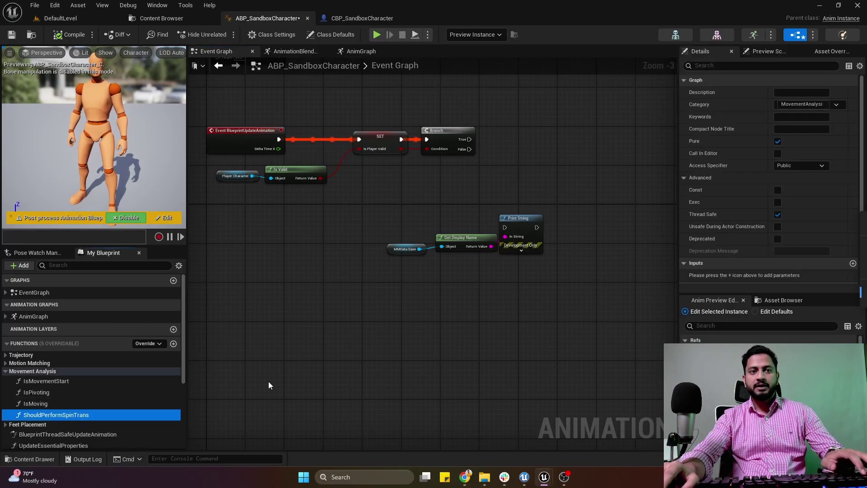
pyautogui.hotkey('ctrl', 'w')
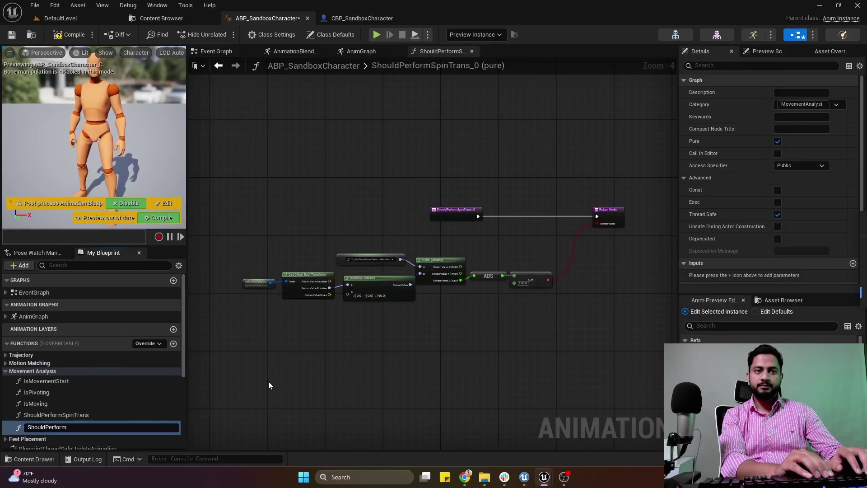
pyautogui.write('IP')
pyautogui.press('Return')
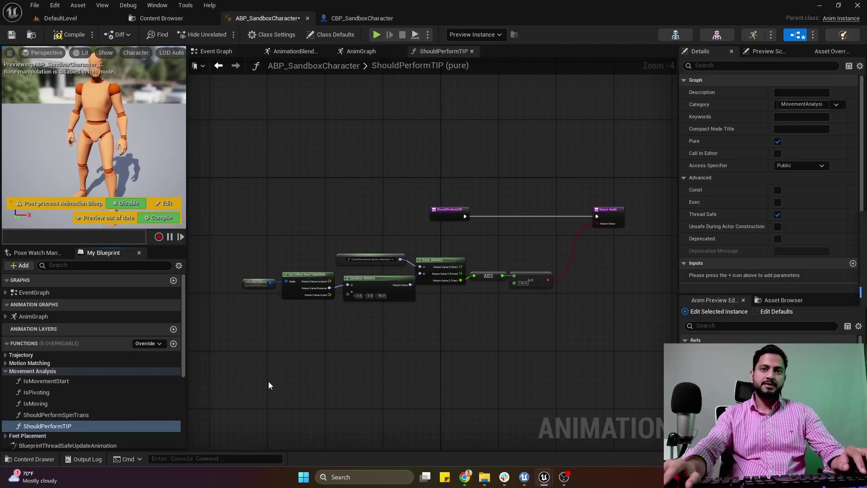
# Step: Examine how ShouldPerformTIP compares the offset root rotation with the actor rotation through the Delta, ABS and >= nodes
pyautogui.scroll(2, 280, 294)
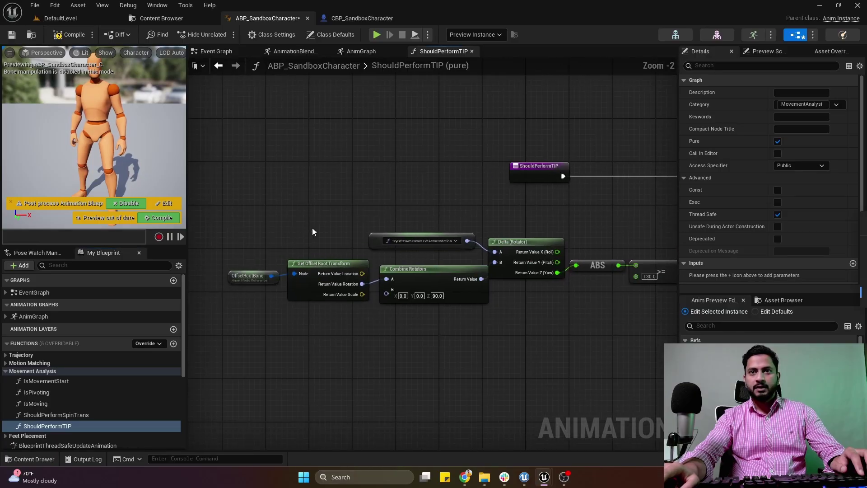
pyautogui.moveTo(230, 204); pyautogui.dragTo(611, 317)
pyautogui.moveTo(587, 309); pyautogui.dragTo(508, 296, button='right')
pyautogui.moveTo(508, 296); pyautogui.dragTo(577, 253)
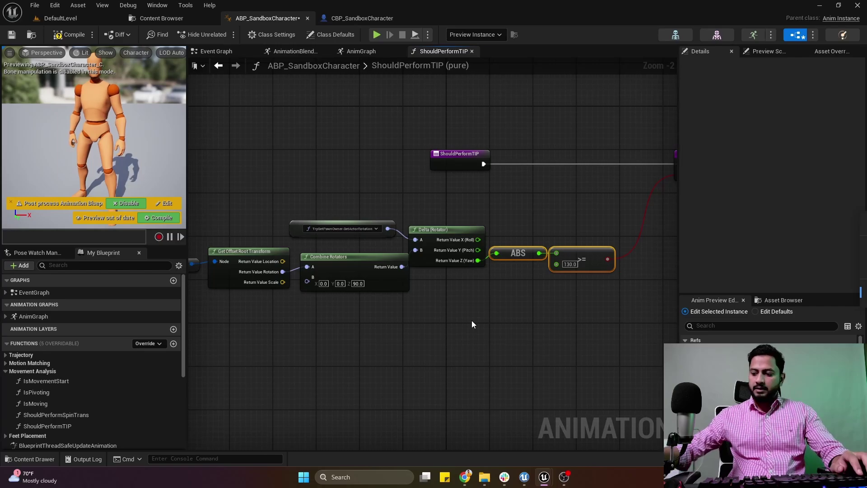
pyautogui.moveTo(311, 272); pyautogui.dragTo(449, 289, button='right')
pyautogui.moveTo(292, 267); pyautogui.dragTo(416, 289, button='right')
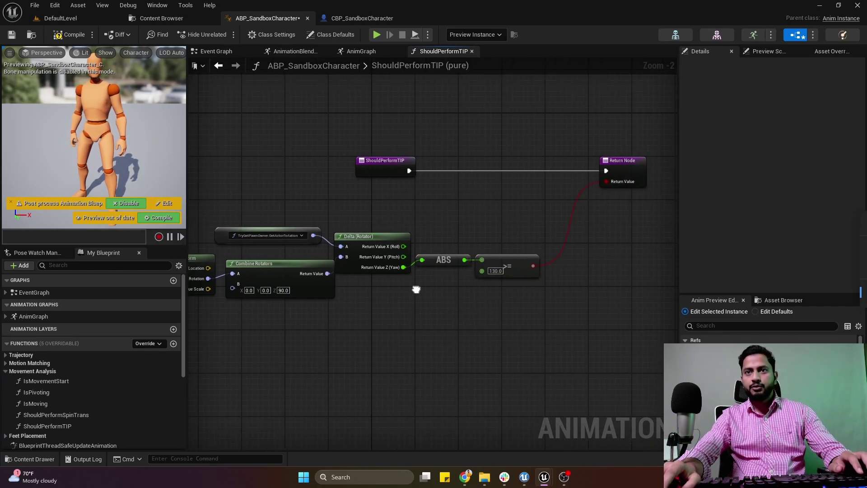
pyautogui.moveTo(468, 225); pyautogui.dragTo(458, 187, button='right')
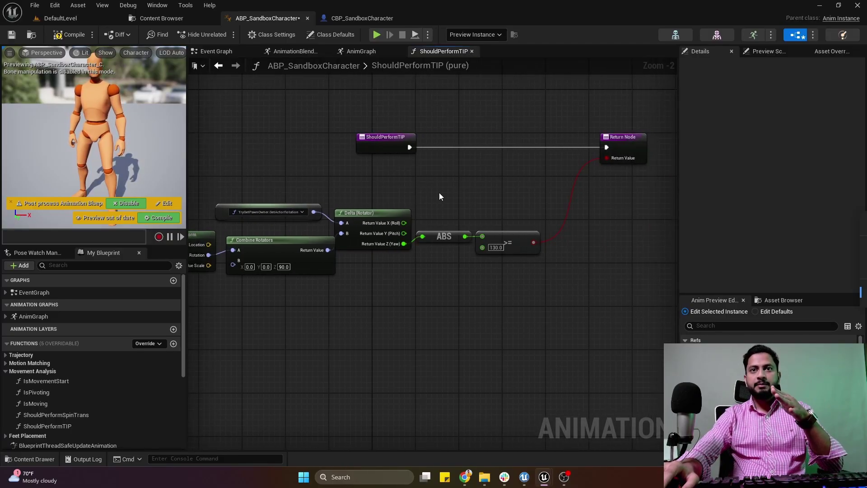
pyautogui.moveTo(440, 193); pyautogui.dragTo(467, 204, button='right')
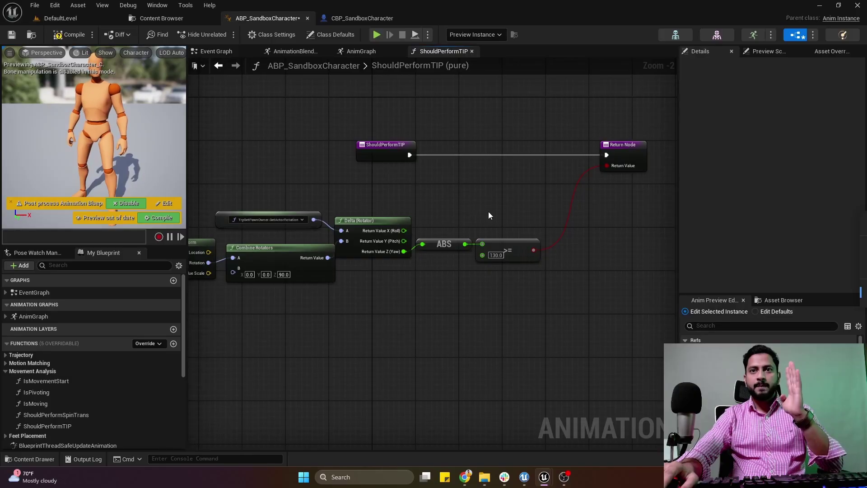
# Step: Set the >= threshold in ShouldPerformTIP to 45 and compile the animation blueprint
pyautogui.click(496, 255)
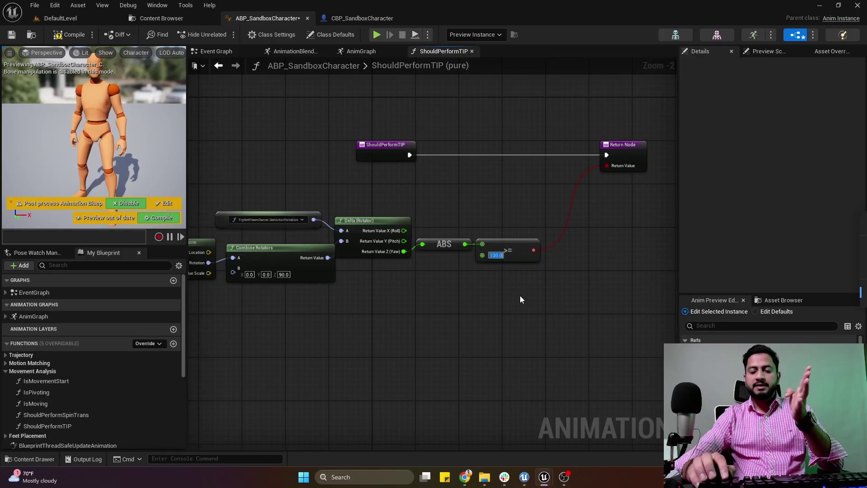
pyautogui.write('45')
pyautogui.press('Return')
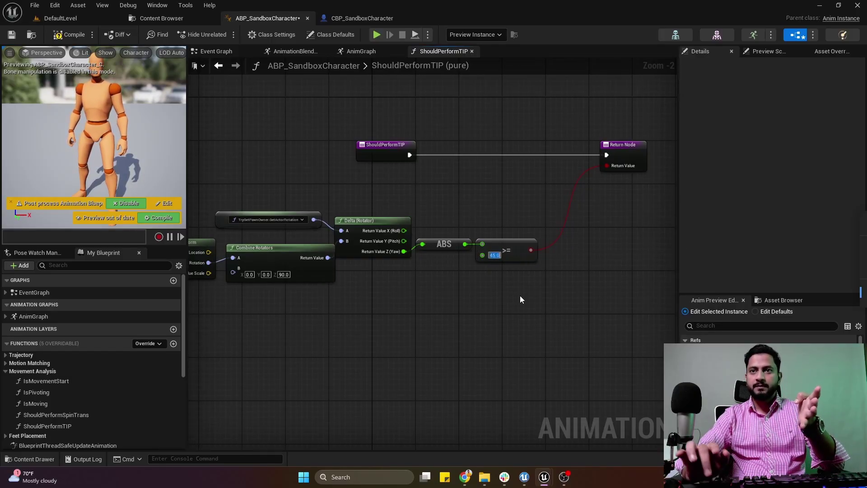
pyautogui.click(68, 36)
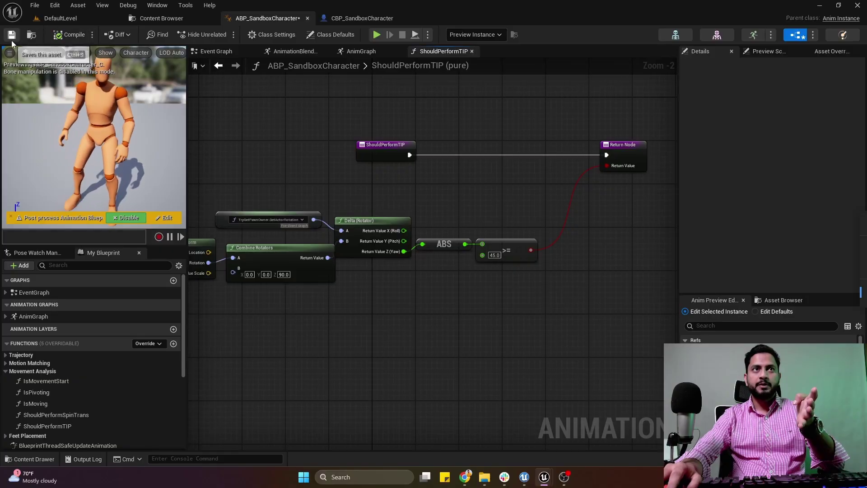
# Step: In the Event Graph, run Print String from Branch True and feed its In String from ShouldPerformTIP instead of Get Display Name
pyautogui.click(221, 52)
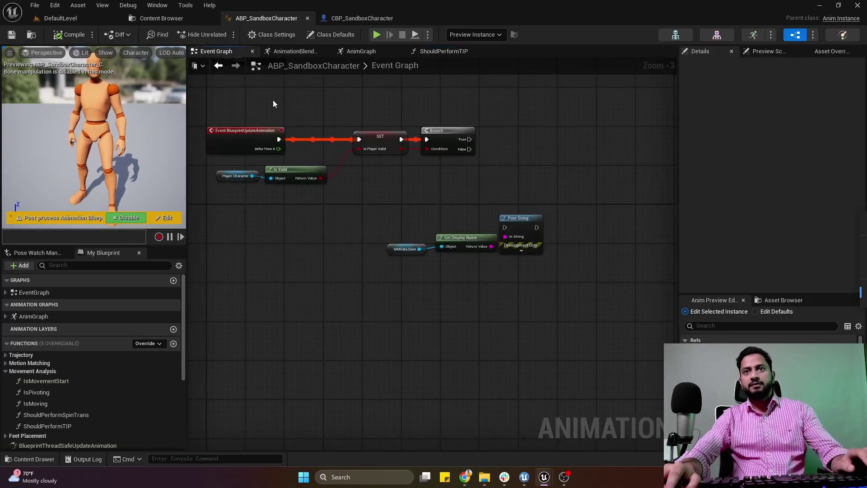
pyautogui.moveTo(466, 140); pyautogui.dragTo(549, 218)
pyautogui.keyDown('alt'); pyautogui.click(491, 246); pyautogui.keyUp('alt')
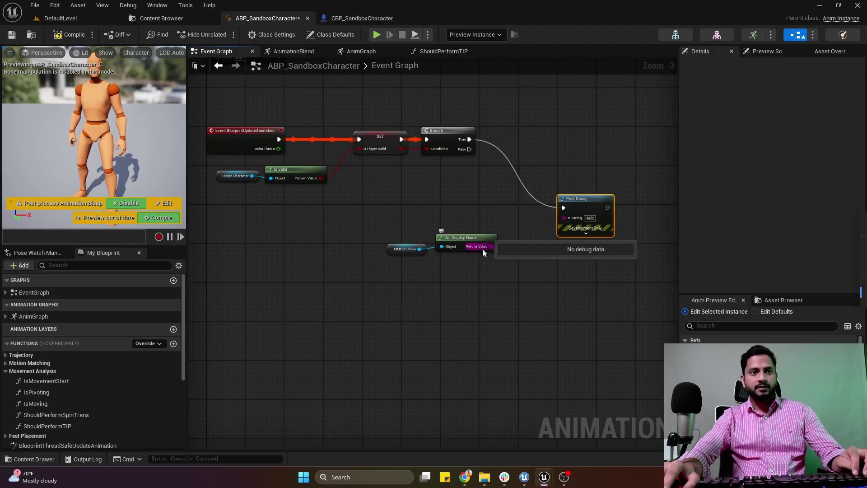
pyautogui.click(154, 426)
pyautogui.moveTo(153, 425); pyautogui.dragTo(574, 217)
# Step: Play DefaultLevel, rotating the view and moving the character to check the ShouldPerformTIP value printed on screen
pyautogui.click(80, 19)
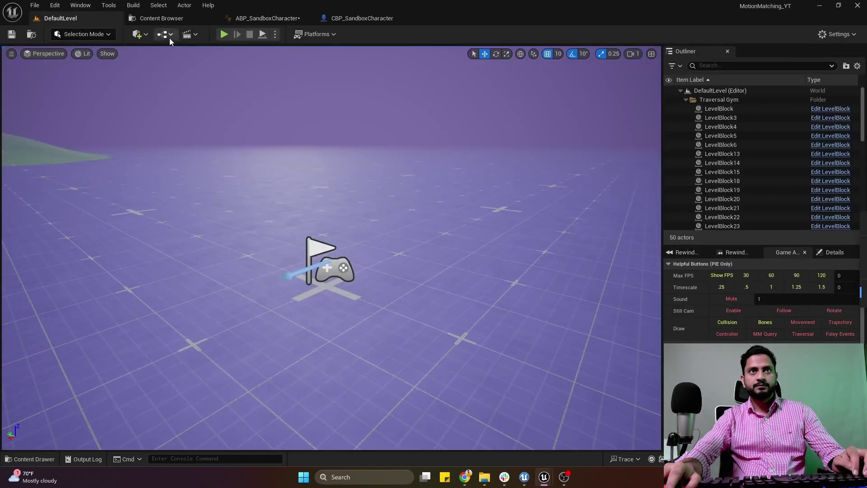
pyautogui.hotkey('alt', 'p')
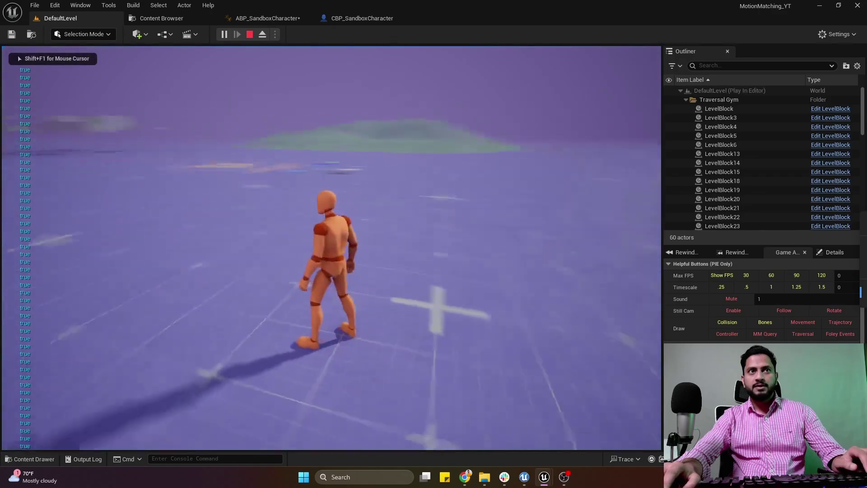
pyautogui.press('w')
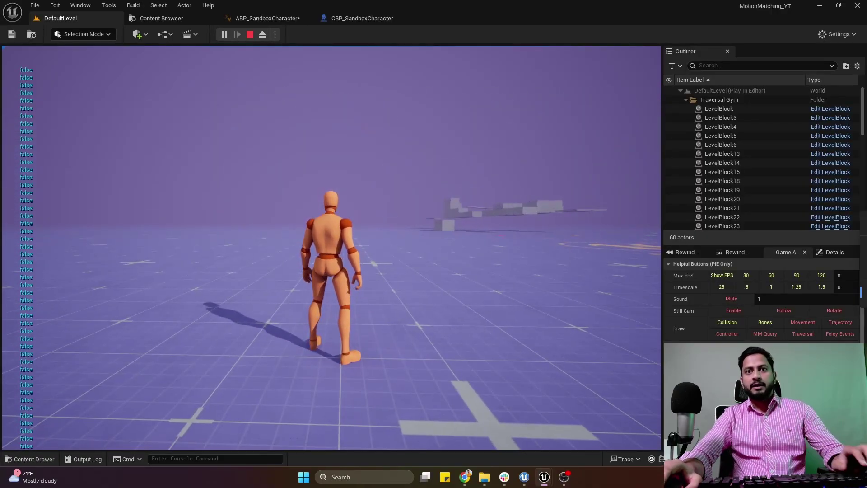
pyautogui.press('w')
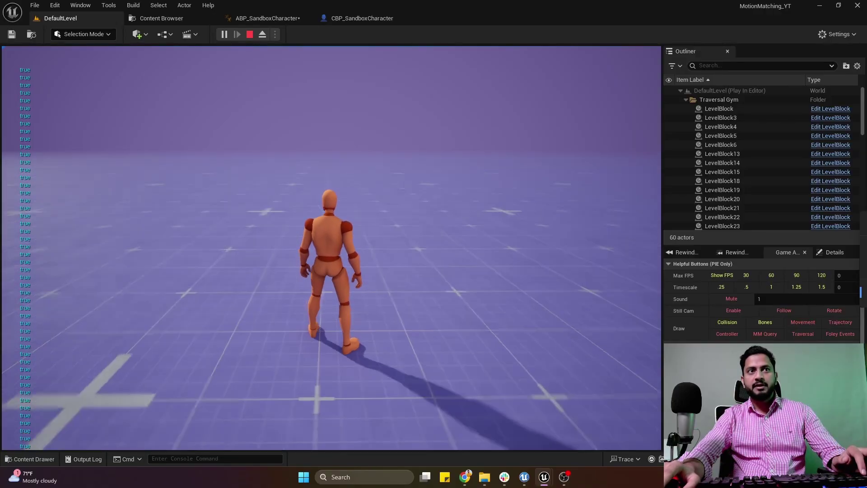
pyautogui.press('a')
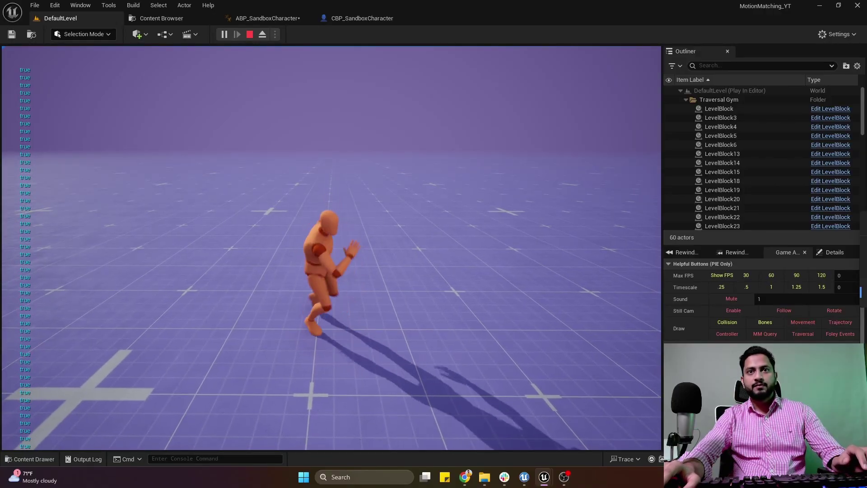
pyautogui.press('s')
pyautogui.press('d')
pyautogui.press('w')
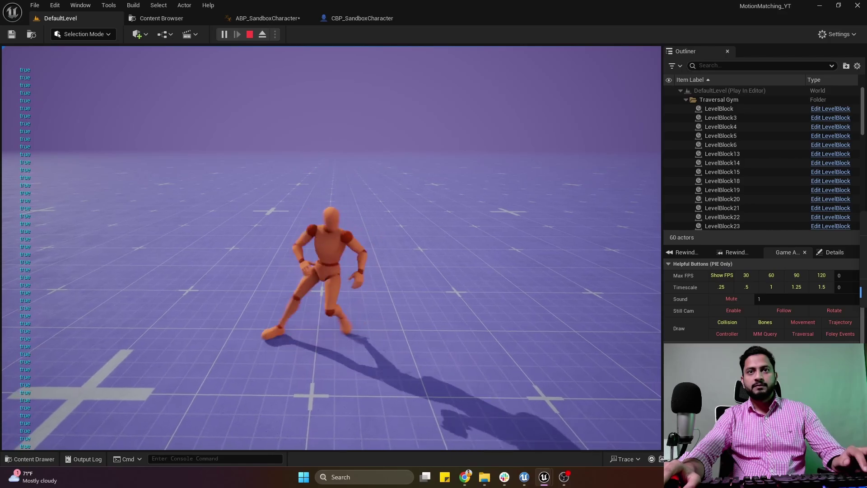
pyautogui.press('Escape')
# Step: In CBP_SandboxCharacter, add an Arrow component under the Capsule Component and disable its Hidden in Game option
pyautogui.click(363, 18)
pyautogui.click(43, 90)
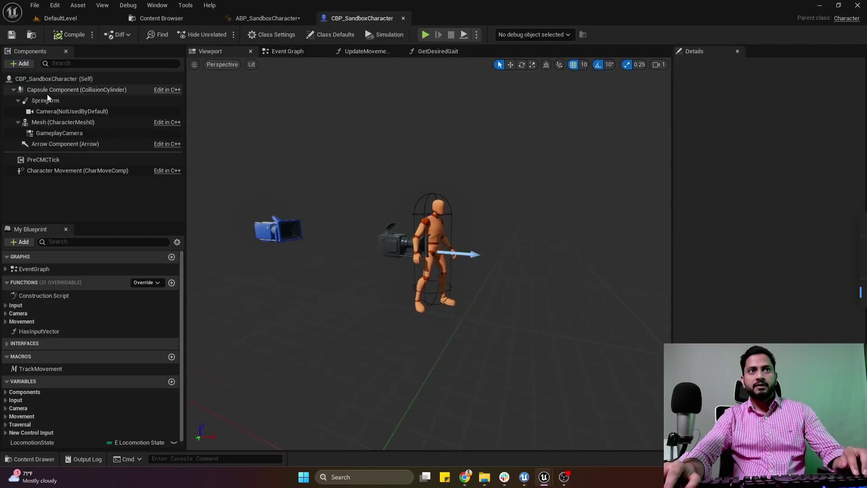
pyautogui.click(23, 64)
pyautogui.write('arrow')
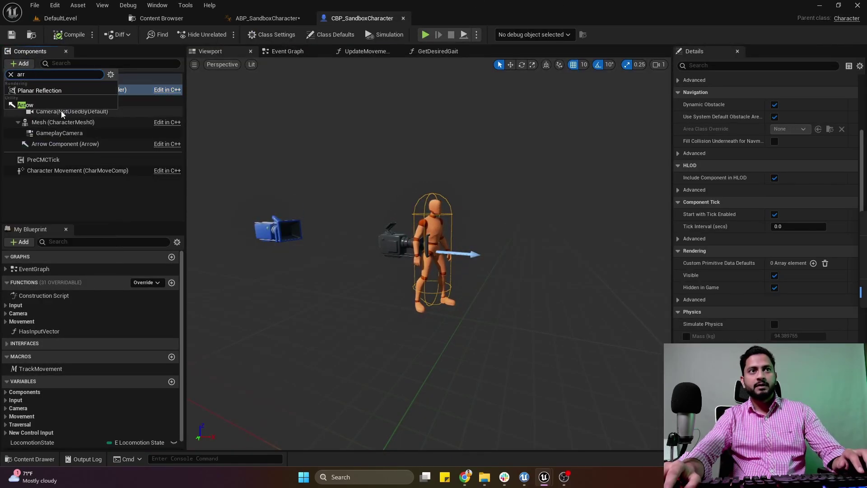
pyautogui.press('Return')
pyautogui.click(774, 202)
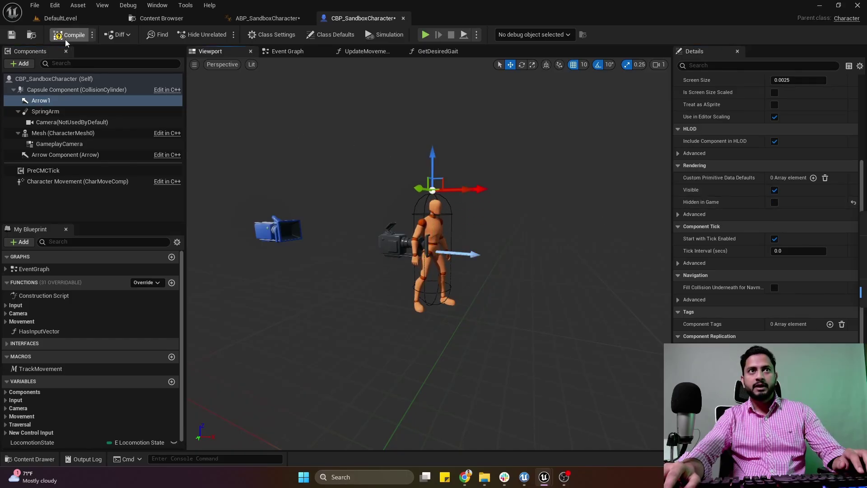
# Step: Play the level and turn and move the character to compare the capsule arrow's direction with the printed ShouldPerformTIP value
pyautogui.click(79, 19)
pyautogui.click(224, 34)
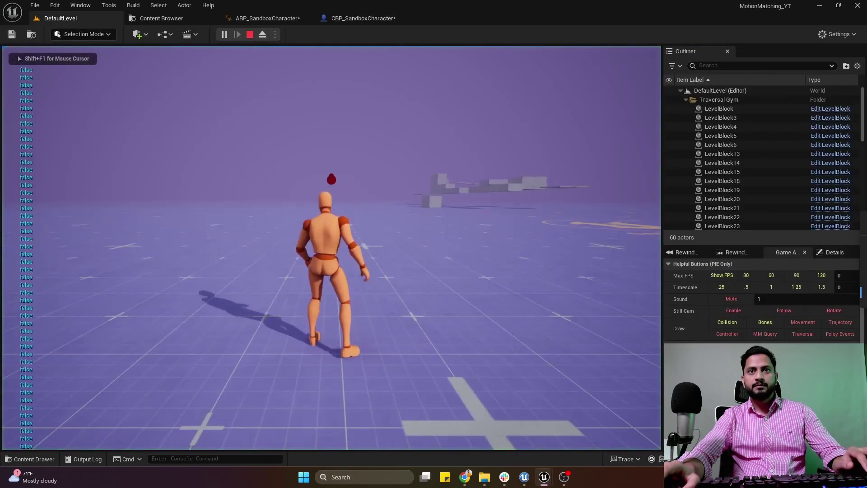
pyautogui.press('w')
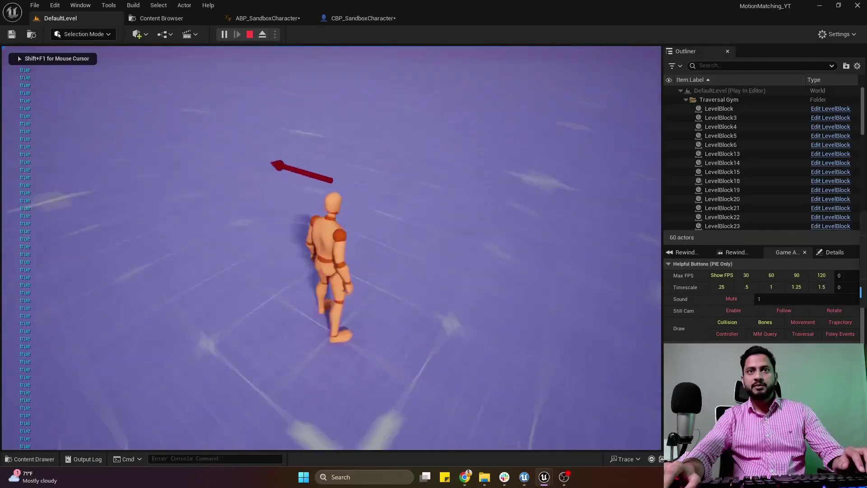
pyautogui.press('w')
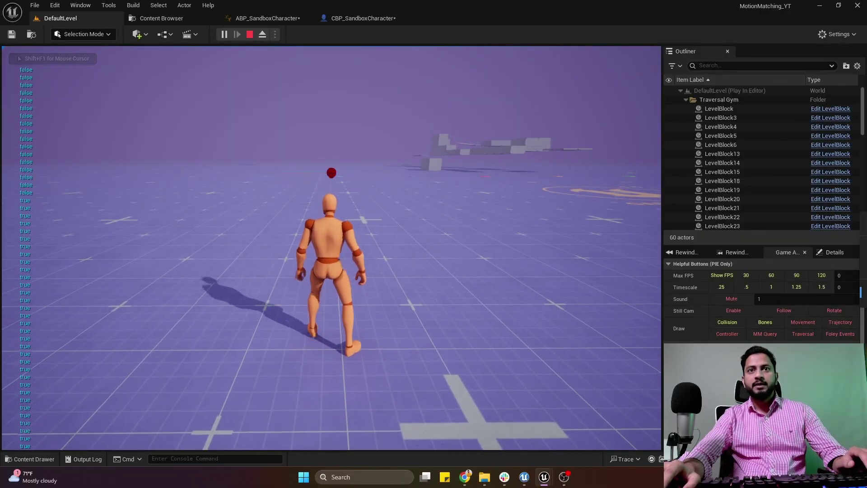
pyautogui.press('w')
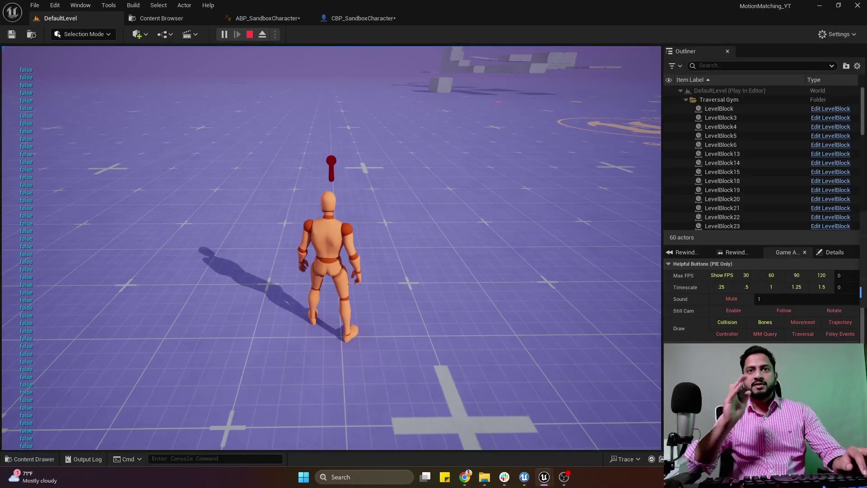
pyautogui.press('d')
pyautogui.press('s')
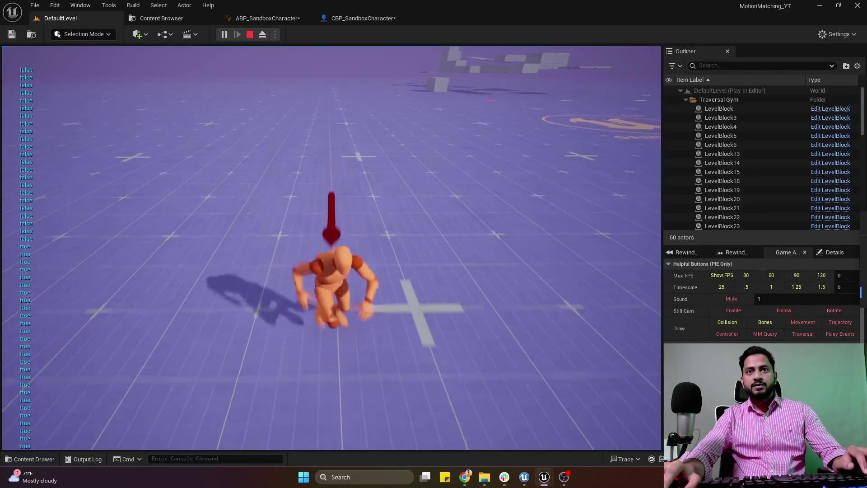
pyautogui.press('a')
pyautogui.press('w')
pyautogui.press('Escape')
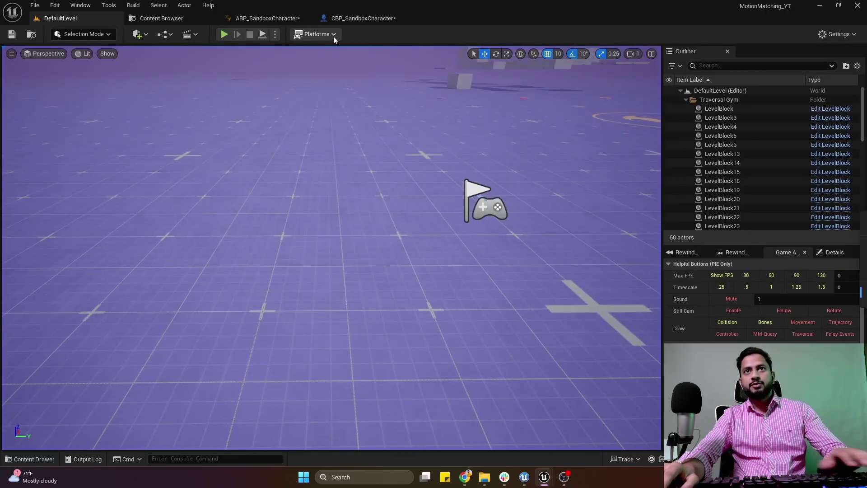
# Step: Review in ShouldPerformTIP how the actor rotation and offset root bone rotation feed the Delta, ABS and >= nodes
pyautogui.click(363, 19)
pyautogui.click(266, 19)
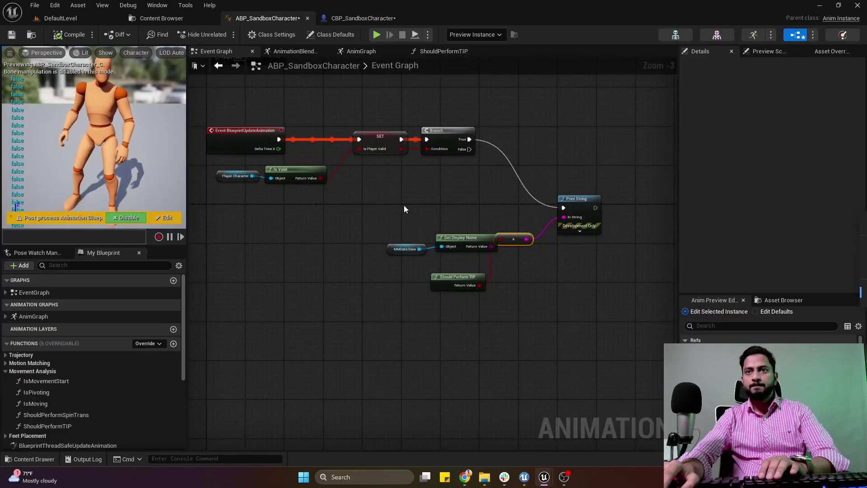
pyautogui.doubleClick(456, 281)
pyautogui.scroll(4, 478, 299)
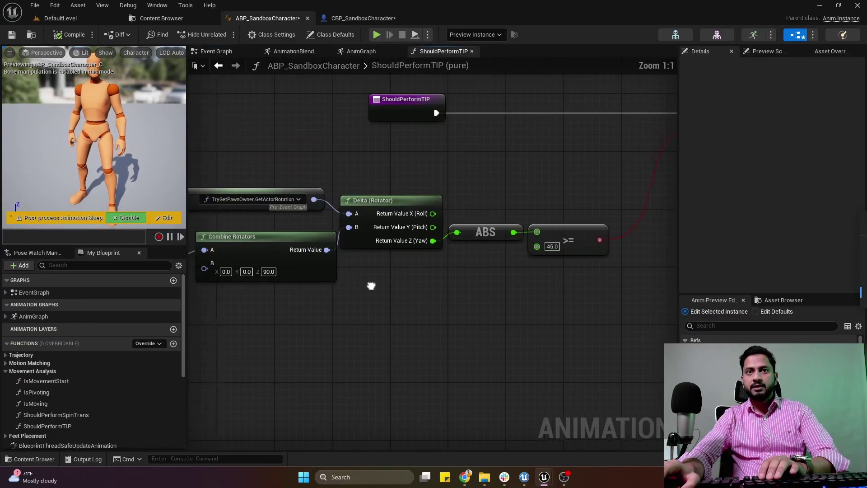
pyautogui.moveTo(336, 147); pyautogui.dragTo(567, 222)
pyautogui.scroll(-1, 480, 183)
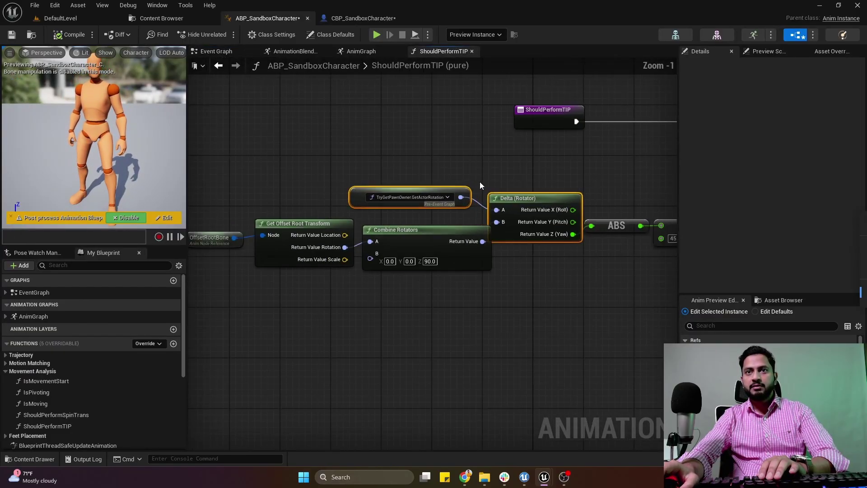
pyautogui.moveTo(480, 183); pyautogui.dragTo(522, 179, button='right')
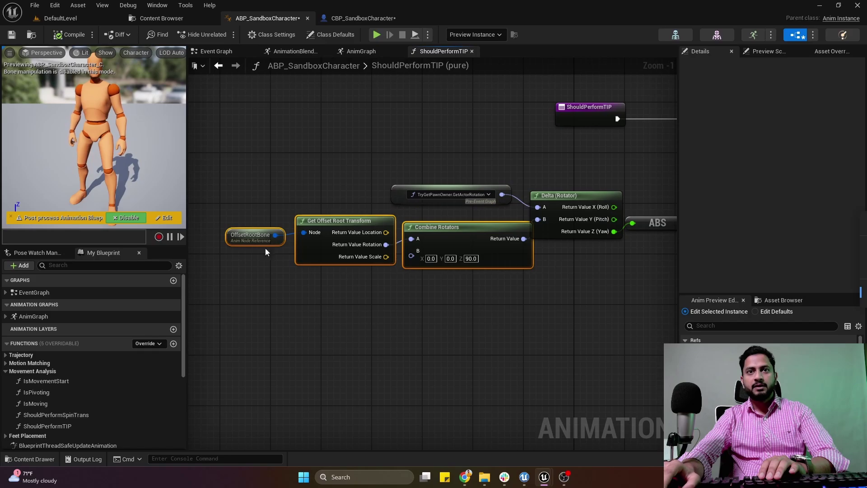
pyautogui.click(305, 289)
pyautogui.moveTo(521, 287); pyautogui.dragTo(301, 307, button='right')
pyautogui.click(472, 51)
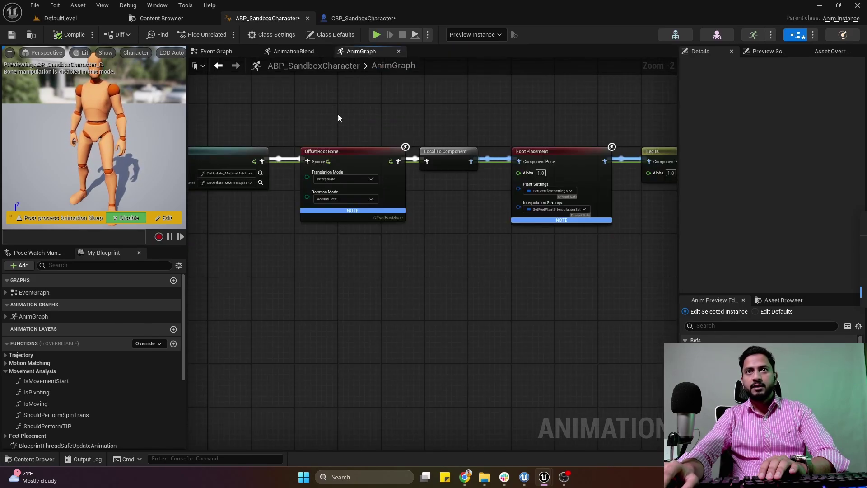
# Step: Rearrange the Print String, Get Display Name and conversion nodes in the Event Graph, compile, and wire Branch True to Print String
pyautogui.click(216, 51)
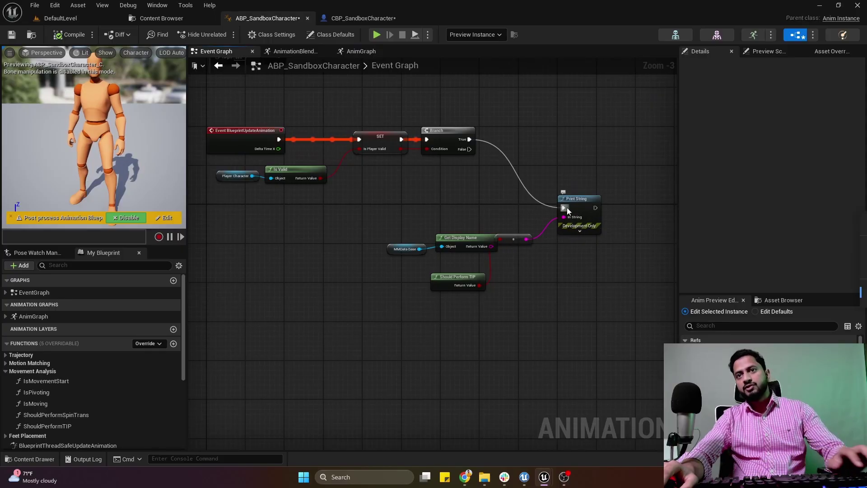
pyautogui.moveTo(578, 213); pyautogui.dragTo(594, 193)
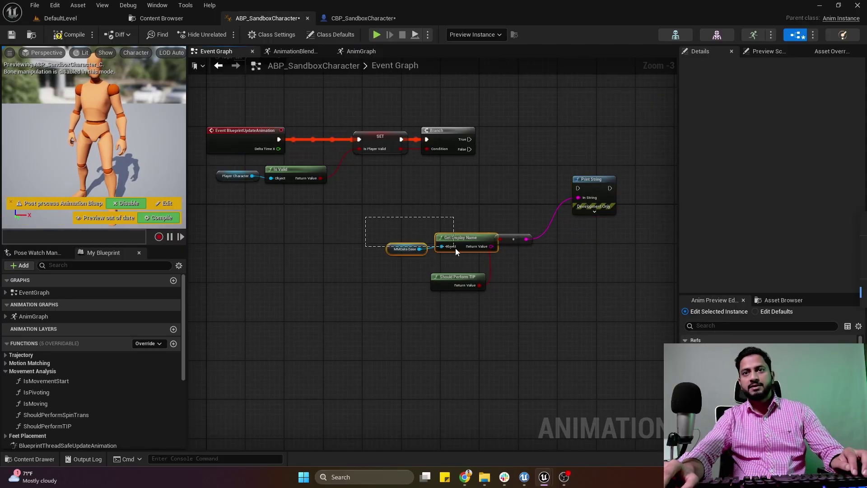
pyautogui.moveTo(455, 248); pyautogui.dragTo(383, 227)
pyautogui.click(518, 248)
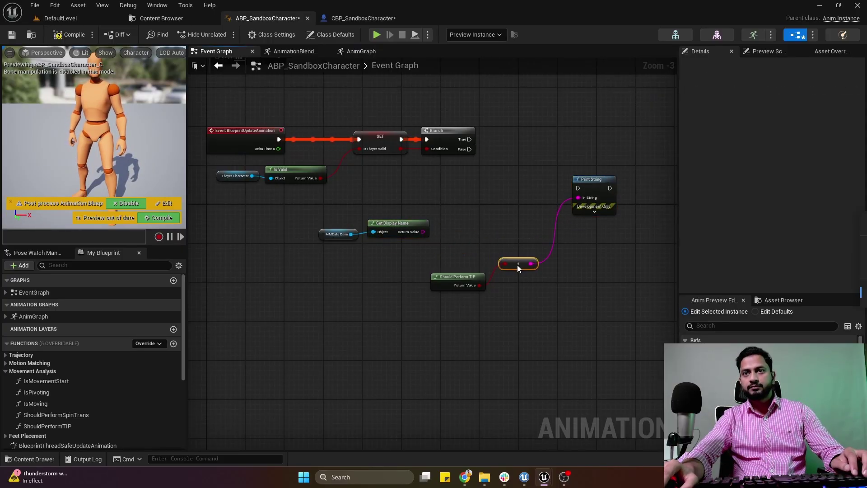
pyautogui.click(62, 36)
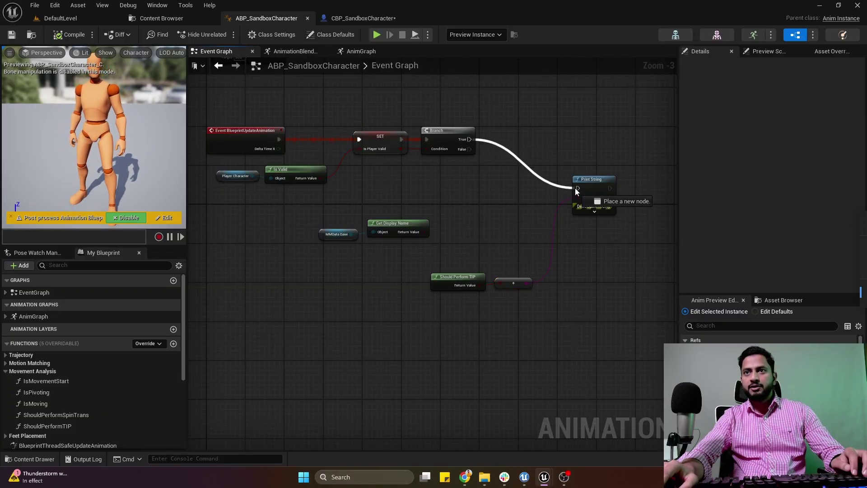
pyautogui.moveTo(575, 190); pyautogui.dragTo(578, 188)
# Step: Play the level again and rotate the view around the standing character to check ShouldPerformTIP while arrow and mesh face differently
pyautogui.click(100, 18)
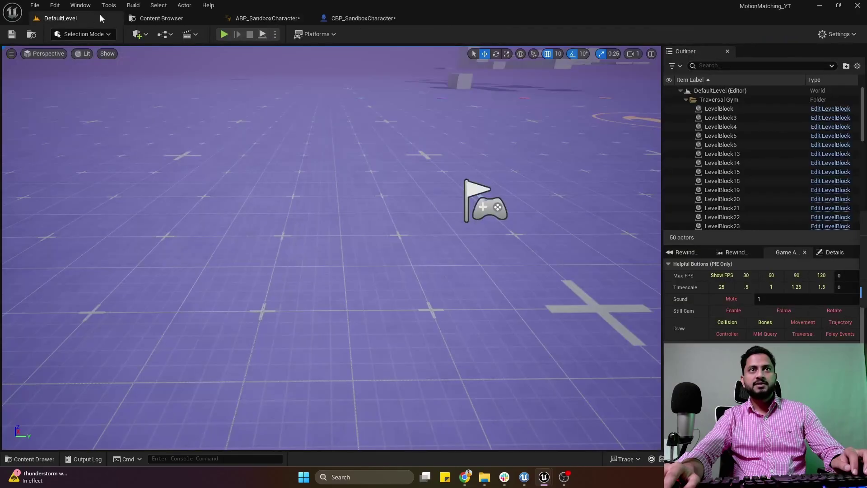
pyautogui.hotkey('alt', 'p')
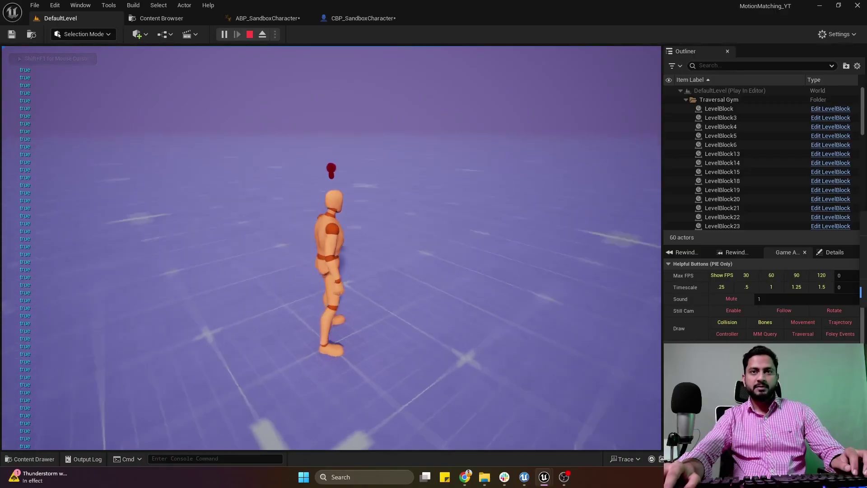
pyautogui.press('s')
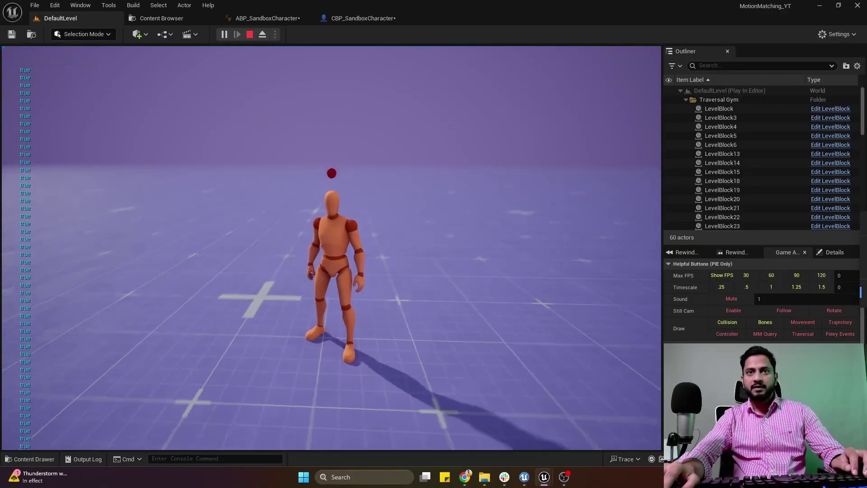
pyautogui.press('w')
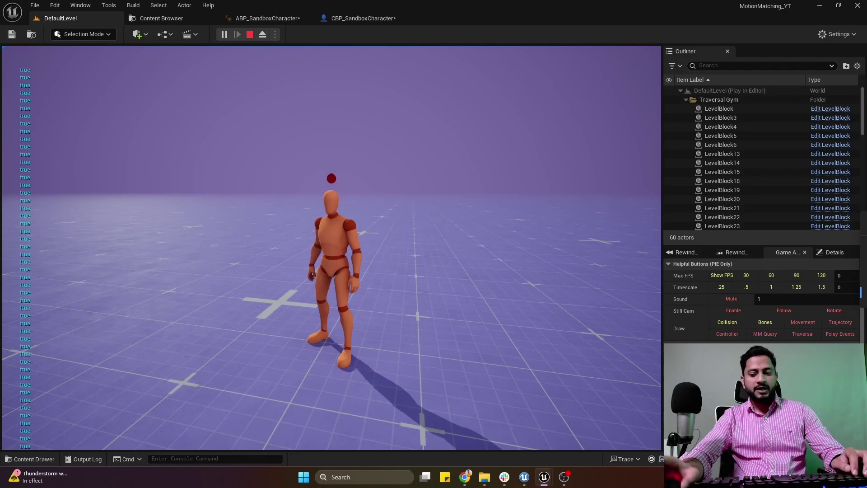
pyautogui.press('d')
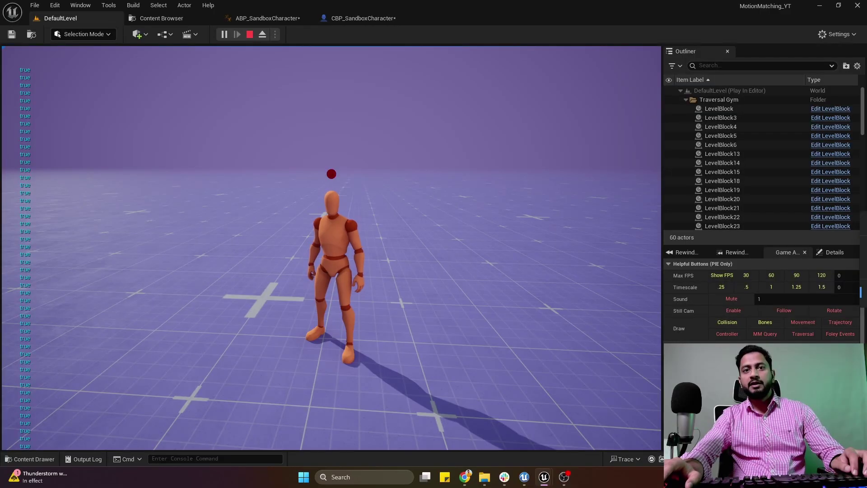
pyautogui.press('Escape')
# Step: Save the CBP_SandboxCharacter blueprint with its new arrow component
pyautogui.click(356, 18)
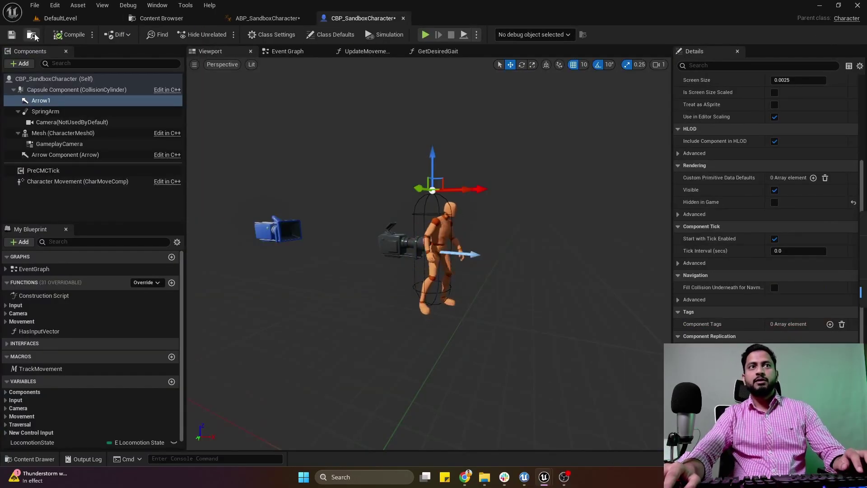
pyautogui.hotkey('ctrl', 's')
# Step: Open the ShouldPerformTIP function in ABP_SandboxCharacter and add a Property Access node below the rotation comparison
pyautogui.click(280, 17)
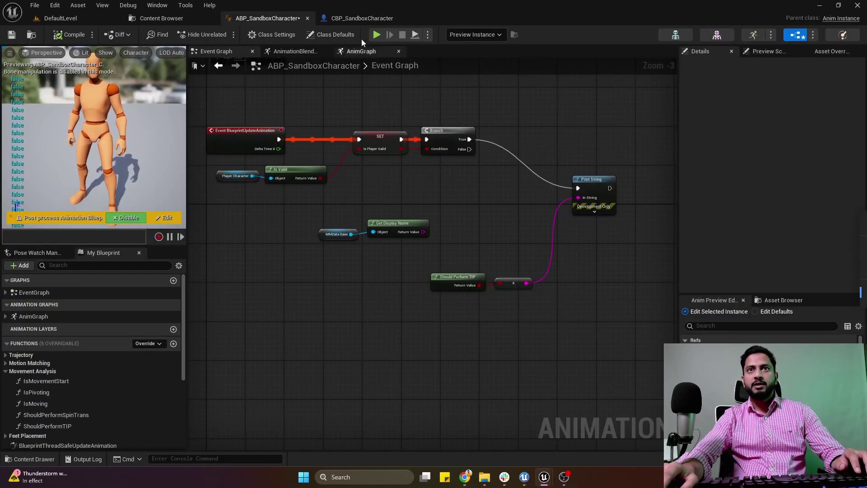
pyautogui.doubleClick(437, 277)
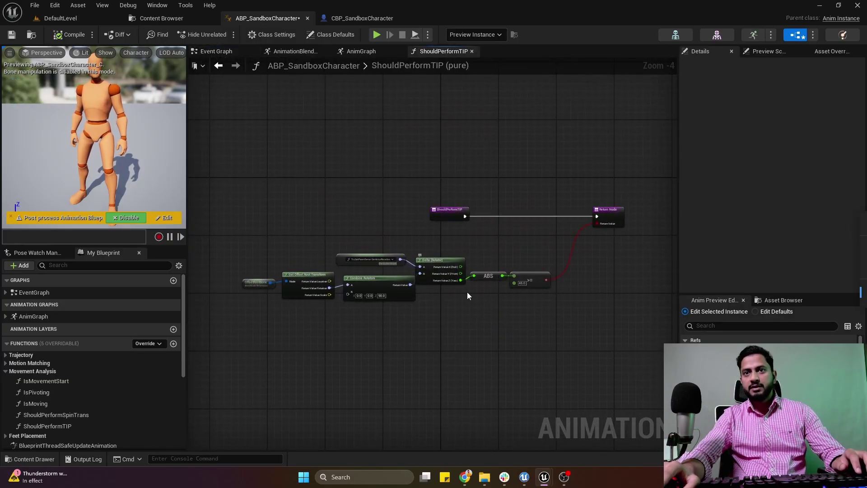
pyautogui.scroll(2, 503, 300)
pyautogui.moveTo(519, 306); pyautogui.dragTo(459, 241, button='right')
pyautogui.rightClick(356, 252)
pyautogui.write('access')
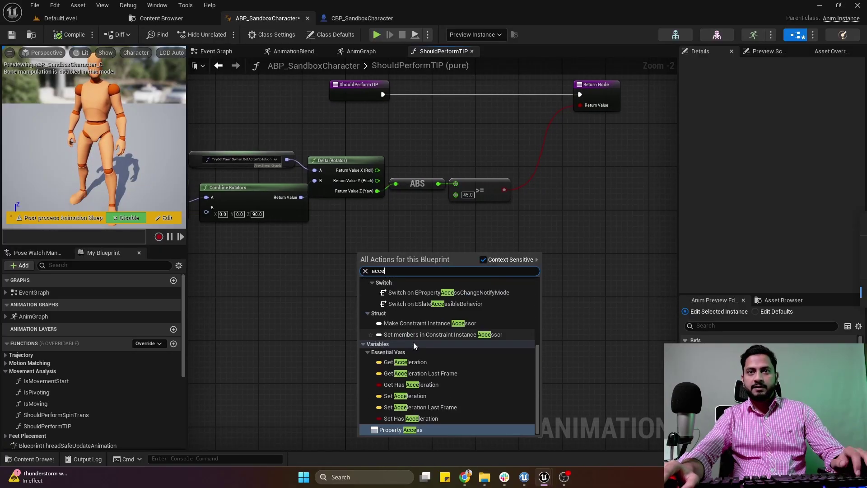
pyautogui.click(413, 426)
pyautogui.click(383, 257)
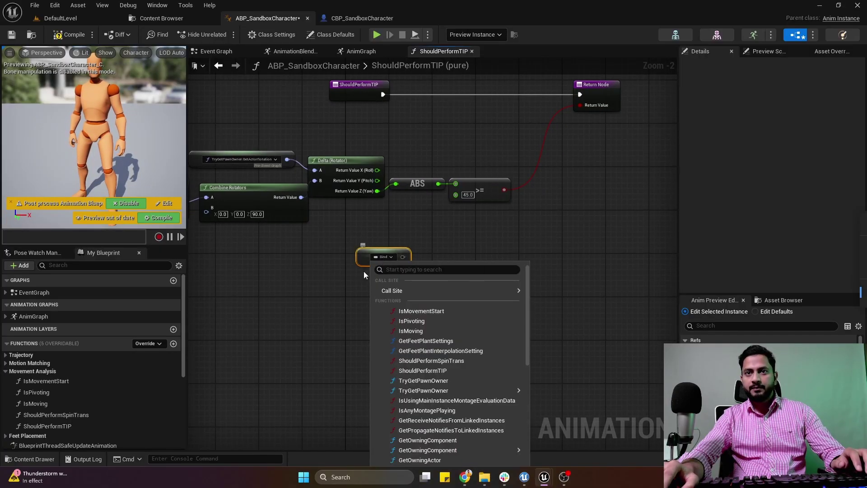
pyautogui.scroll(-2, 429, 353)
pyautogui.scroll(-1, 472, 419)
pyautogui.moveTo(471, 437)
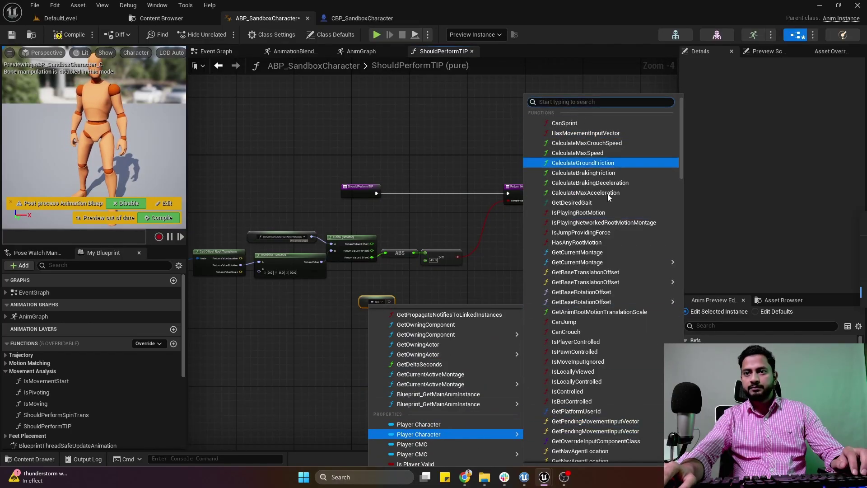
pyautogui.scroll(-10, 606, 338)
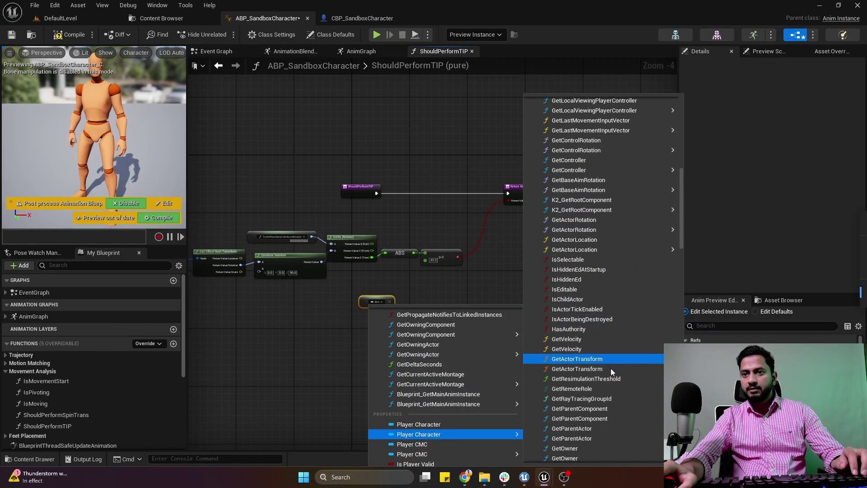
pyautogui.scroll(-4, 611, 371)
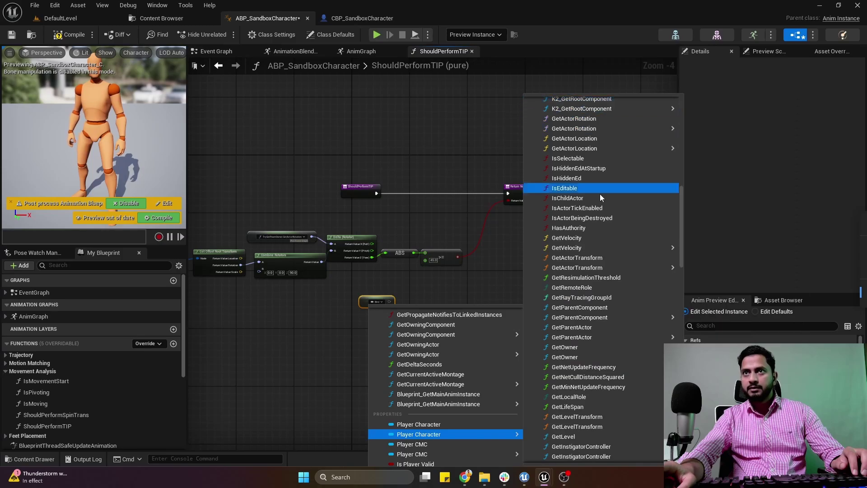
pyautogui.scroll(12, 600, 194)
pyautogui.scroll(5, 596, 127)
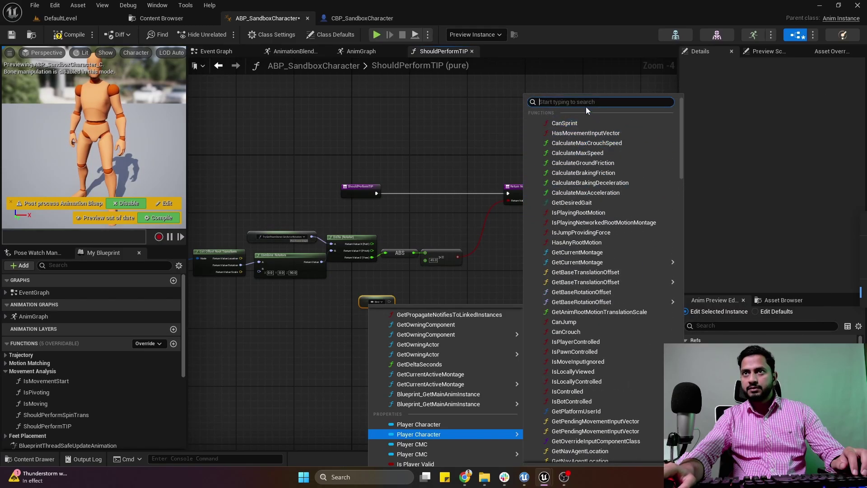
pyautogui.write('mode')
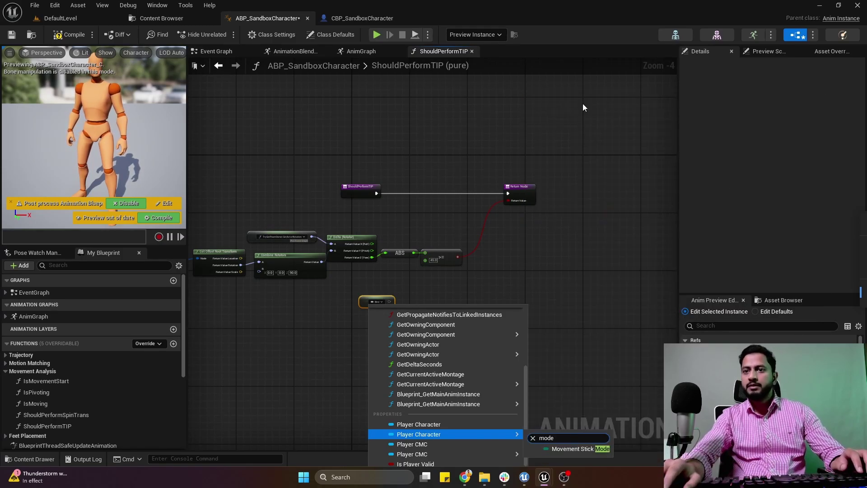
pyautogui.click(586, 270)
pyautogui.scroll(5, 427, 194)
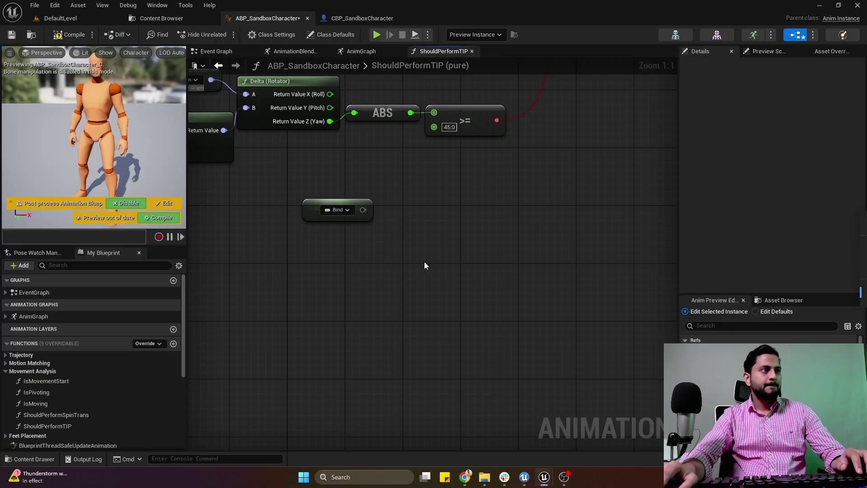
# Step: Bind the Property Access node to Player Character's Character Input State WantsToAim property
pyautogui.click(337, 209)
pyautogui.scroll(-5, 395, 384)
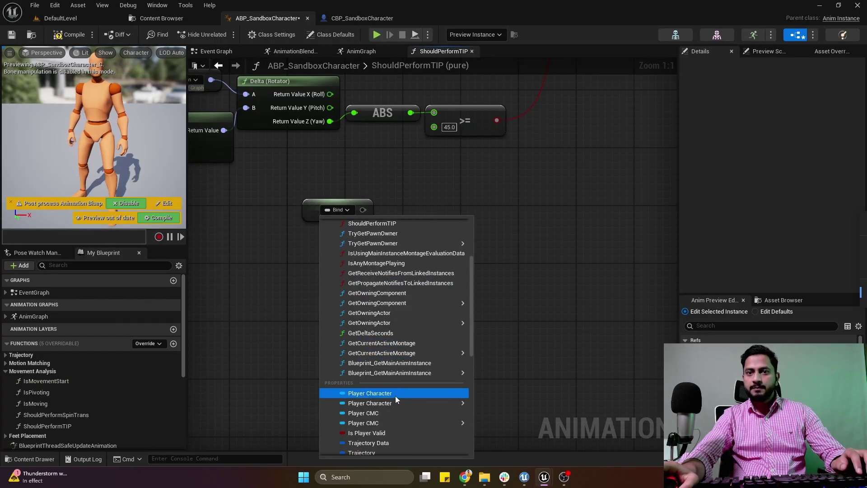
pyautogui.moveTo(464, 304)
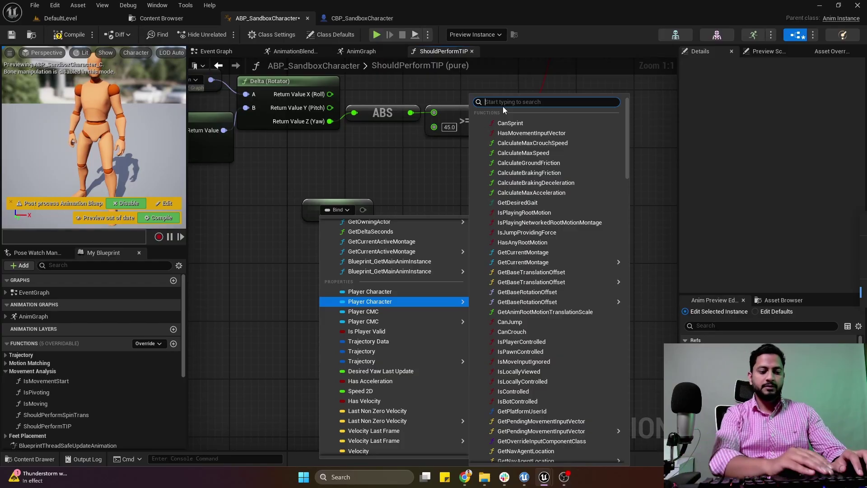
pyautogui.write('input')
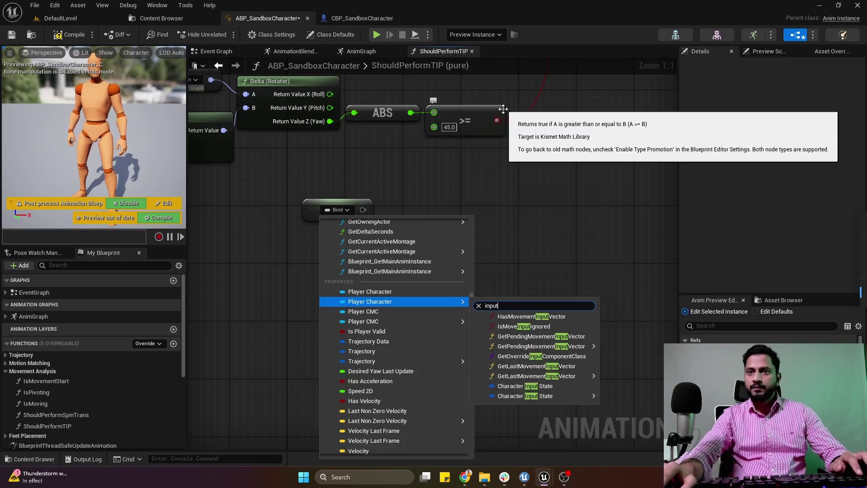
pyautogui.moveTo(591, 397)
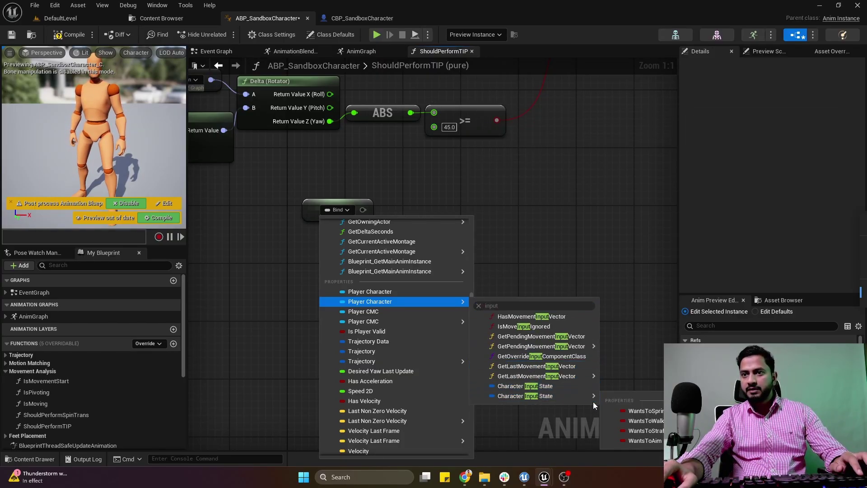
pyautogui.click(636, 442)
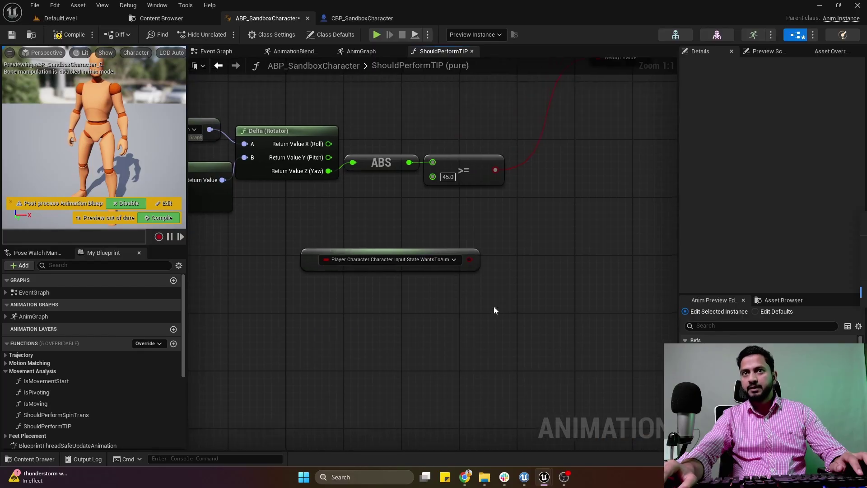
# Step: Wire a copy of the WantsToAim node into the Event Graph's Print String conversion and play the level to test its output
pyautogui.hotkey('alt', 'Left')
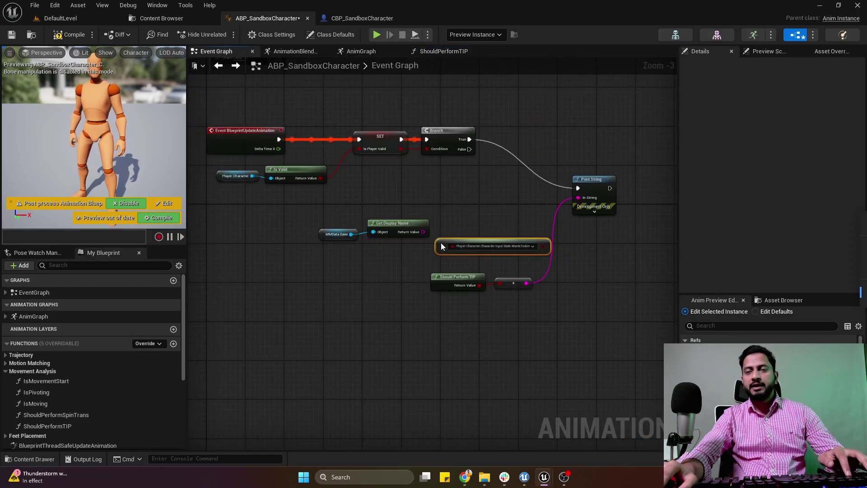
pyautogui.moveTo(544, 246); pyautogui.dragTo(506, 284)
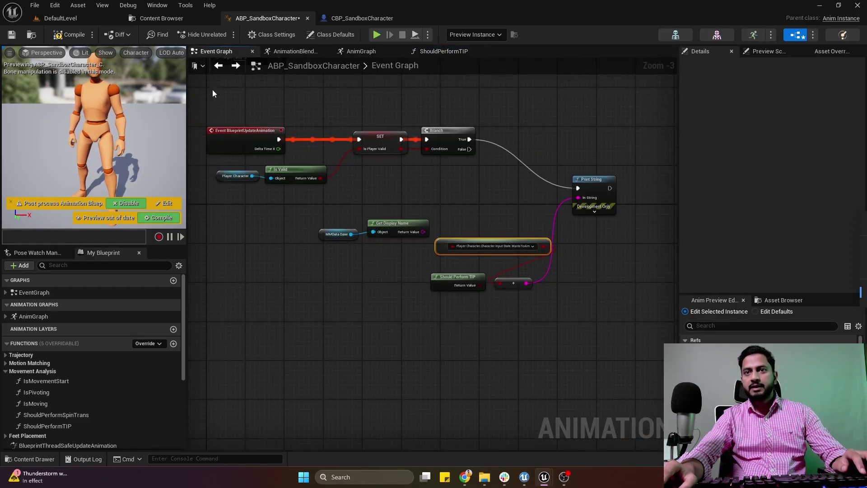
pyautogui.click(77, 23)
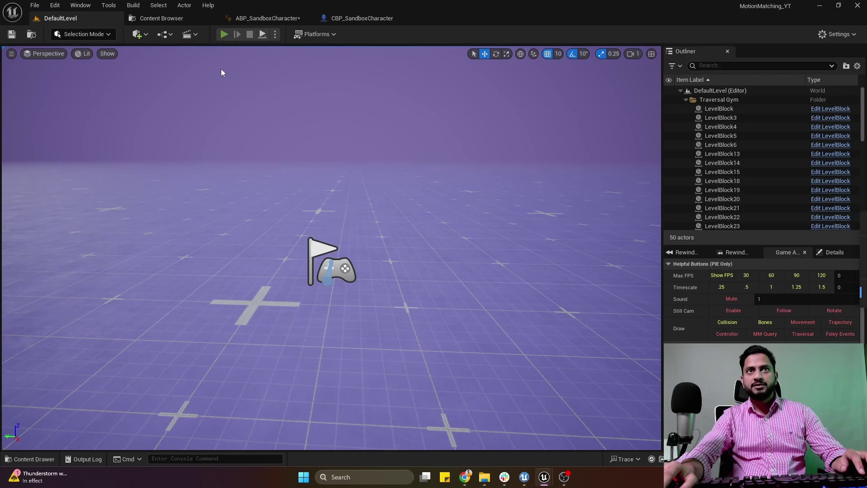
pyautogui.hotkey('alt', 'p')
pyautogui.press('a')
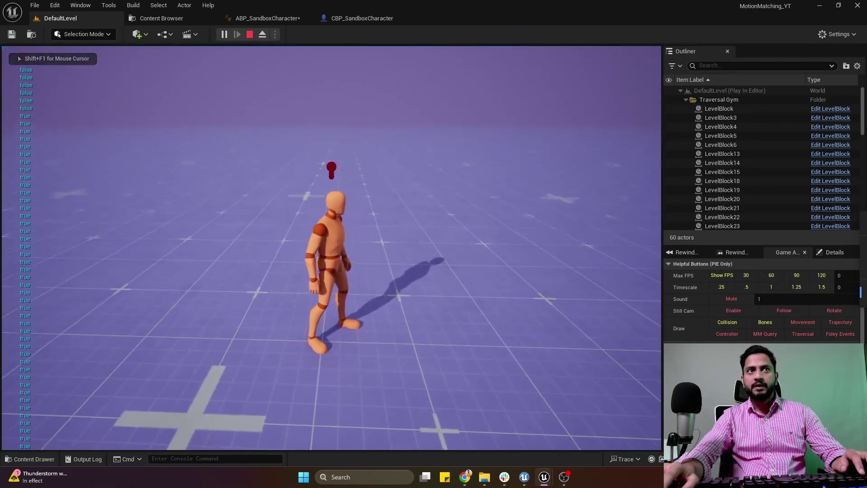
pyautogui.press('w')
pyautogui.press('s')
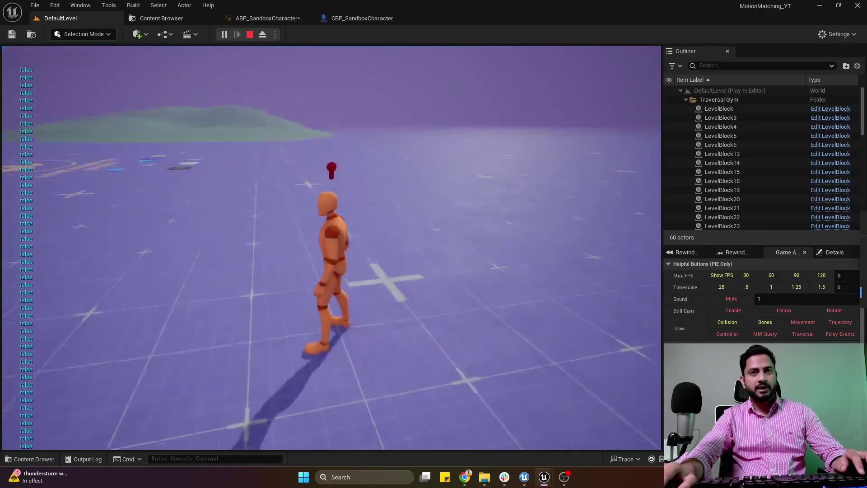
pyautogui.press('Escape')
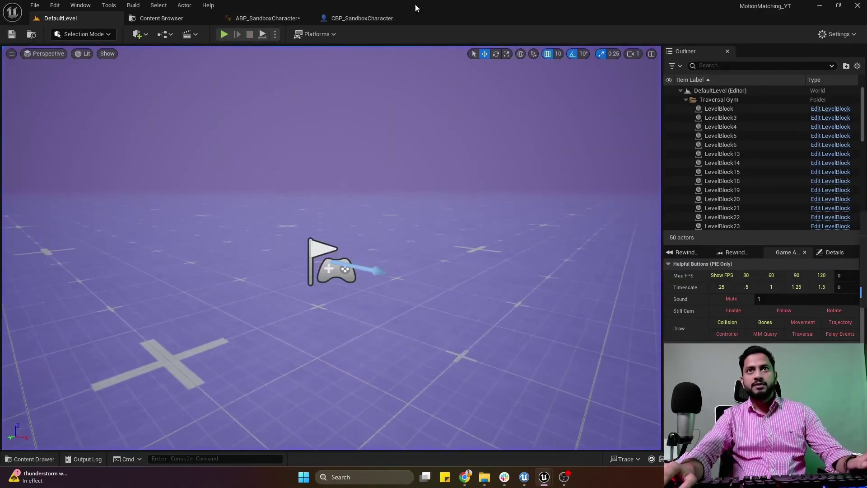
# Step: Reconnect Should Perform TIP to the Print String conversion in ABP_SandboxCharacter's Event Graph and compile
pyautogui.click(357, 19)
pyautogui.click(269, 24)
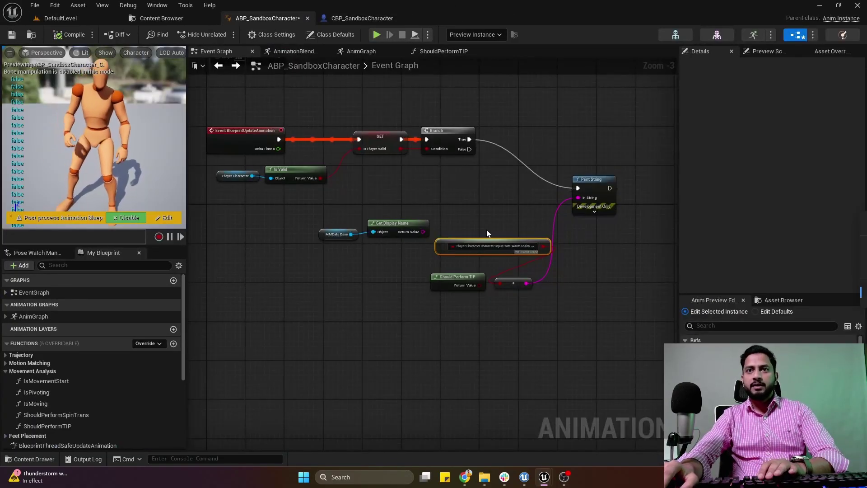
pyautogui.moveTo(480, 285); pyautogui.dragTo(500, 281)
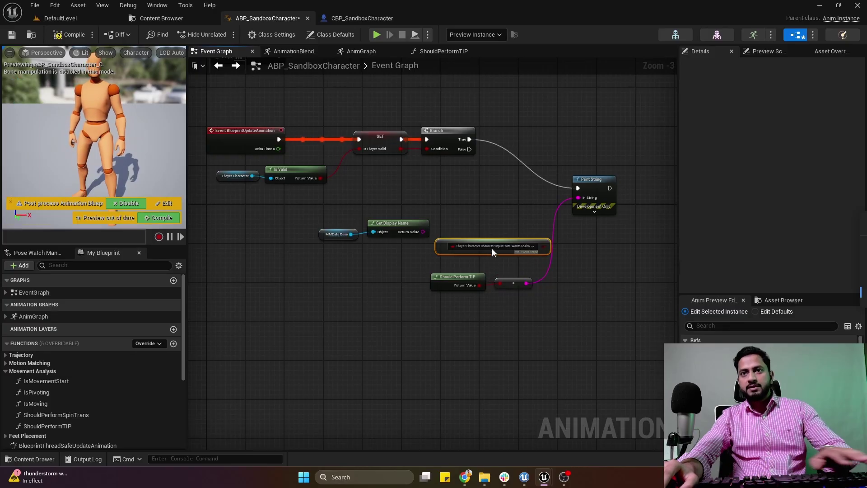
pyautogui.click(86, 35)
# Step: Add an AND node in ShouldPerformTIP that combines the >= 45.0 result with the WantsToAim property
pyautogui.click(438, 56)
pyautogui.moveTo(494, 219); pyautogui.dragTo(482, 237, button='right')
pyautogui.scroll(-4, 490, 212)
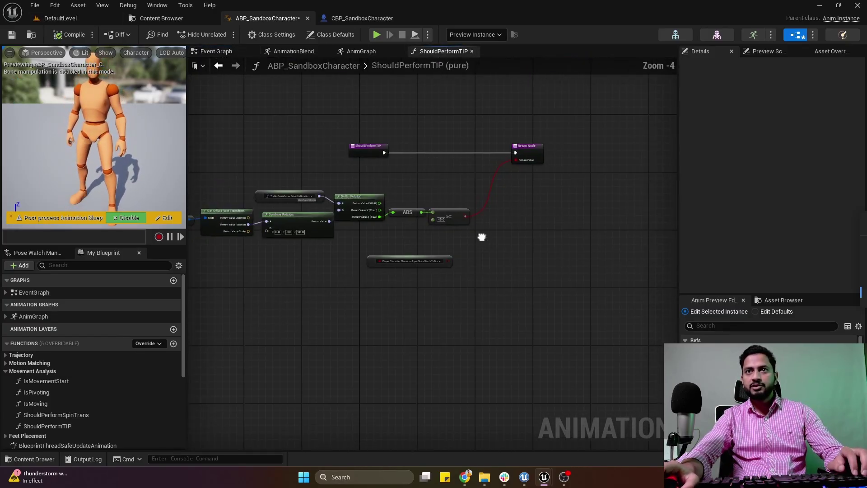
pyautogui.click(528, 145)
pyautogui.scroll(3, 464, 230)
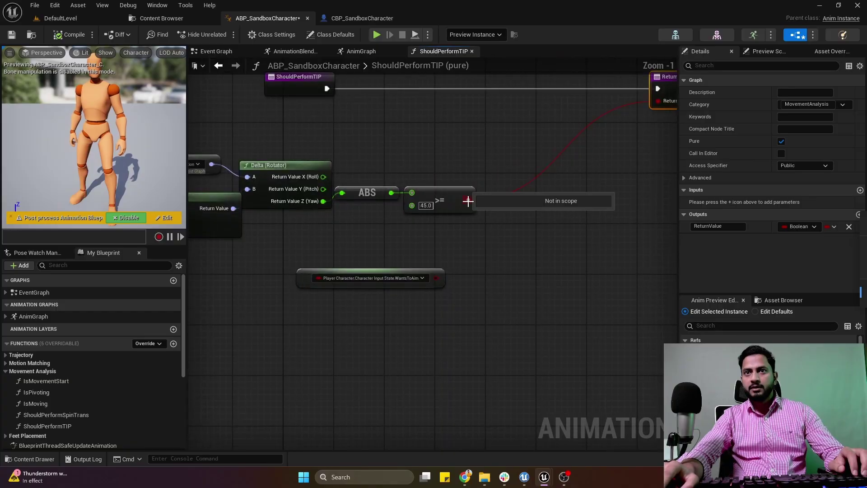
pyautogui.click(475, 223)
pyautogui.moveTo(468, 200); pyautogui.dragTo(505, 266)
pyautogui.write('and')
pyautogui.press('Return')
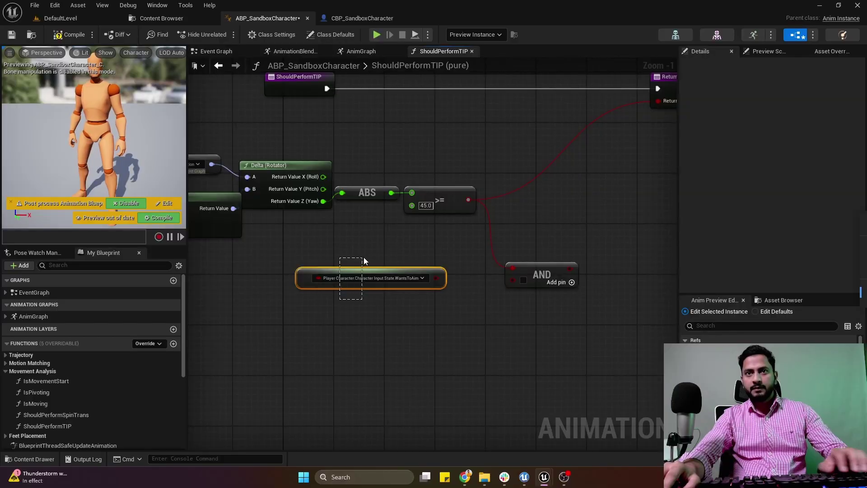
pyautogui.moveTo(436, 278); pyautogui.dragTo(453, 288)
pyautogui.moveTo(511, 278); pyautogui.dragTo(511, 278)
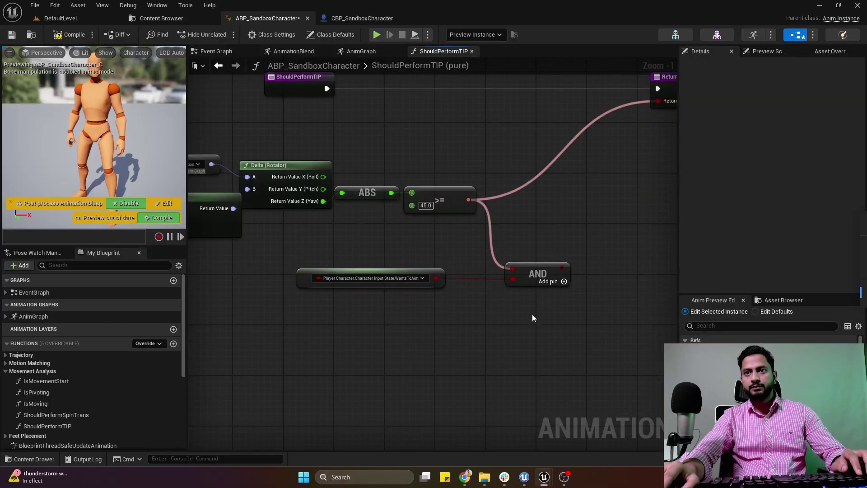
pyautogui.moveTo(532, 314); pyautogui.dragTo(513, 310, button='right')
pyautogui.moveTo(546, 264); pyautogui.dragTo(554, 235)
pyautogui.moveTo(646, 96); pyautogui.dragTo(645, 97)
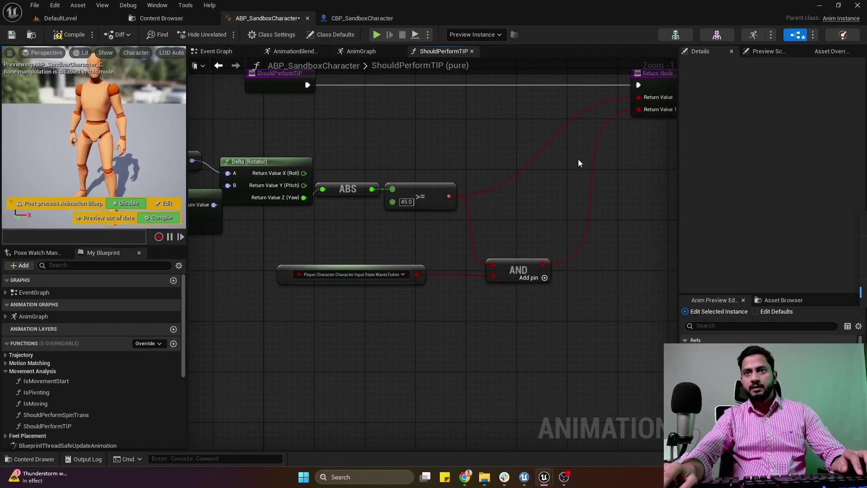
pyautogui.moveTo(634, 162); pyautogui.dragTo(523, 197, button='right')
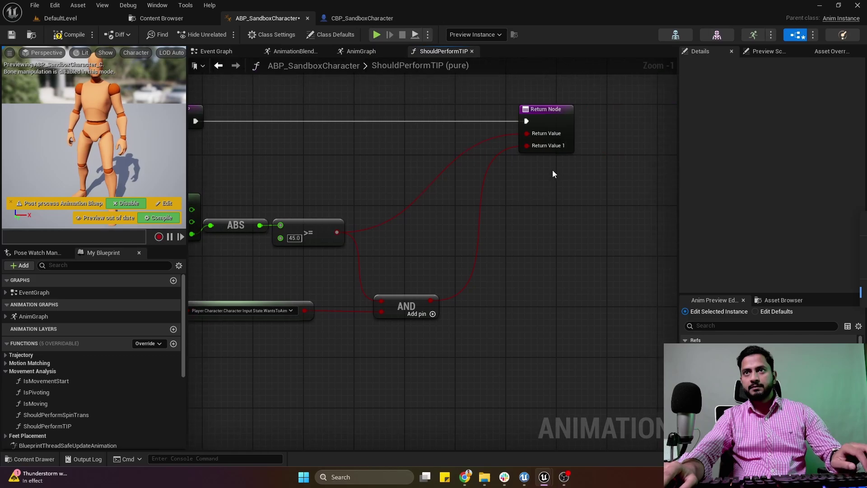
pyautogui.hotkey('ctrl', 'z')
# Step: Connect the AND output to the Return Node's Return Value, then compile and save ABP_SandboxCharacter
pyautogui.click(552, 117)
pyautogui.moveTo(431, 302); pyautogui.dragTo(527, 134)
pyautogui.click(400, 126)
pyautogui.click(71, 35)
pyautogui.click(13, 36)
# Step: Play DefaultLevel, turning the camera and running in different directions to check the printed ShouldPerformTIP value, and end the session
pyautogui.click(77, 18)
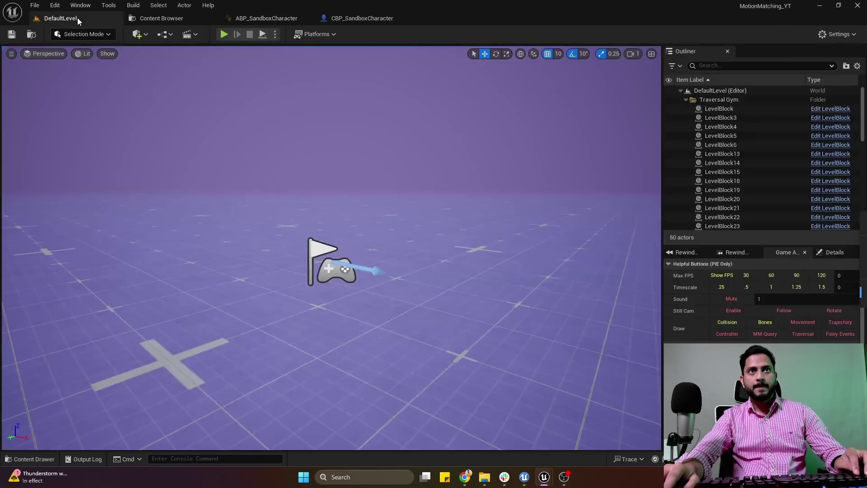
pyautogui.hotkey('alt', 'p')
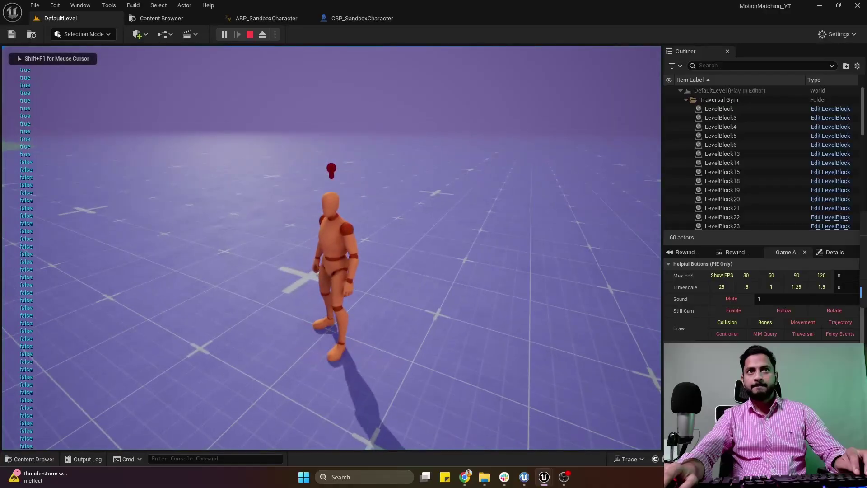
pyautogui.press('w')
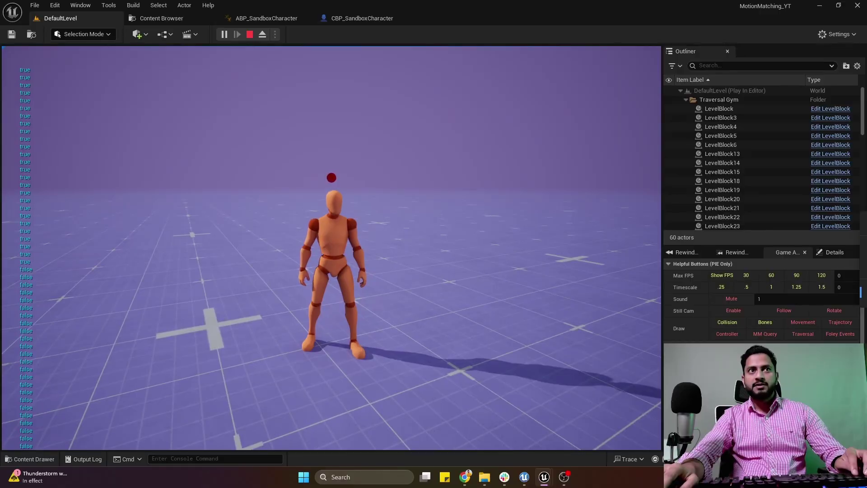
pyautogui.press('w')
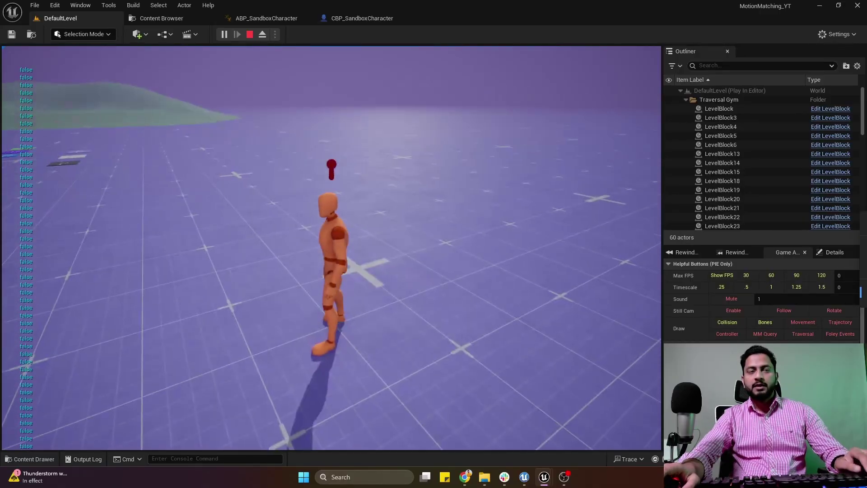
pyautogui.press('w')
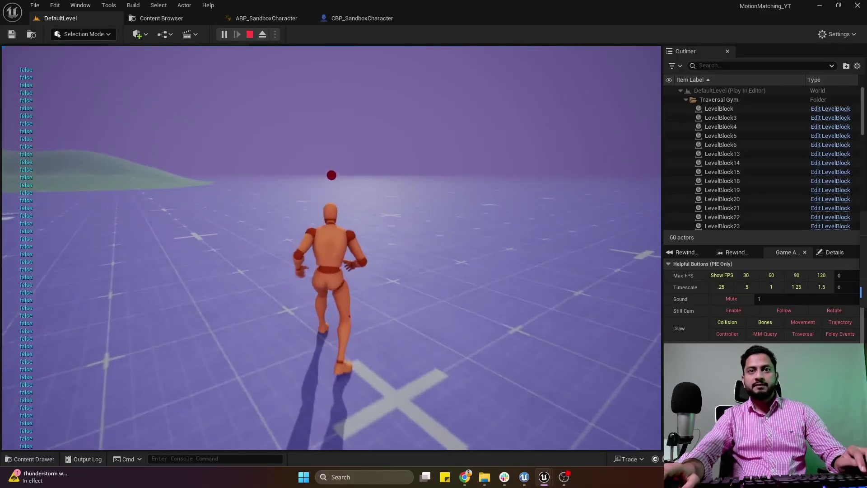
pyautogui.press('s')
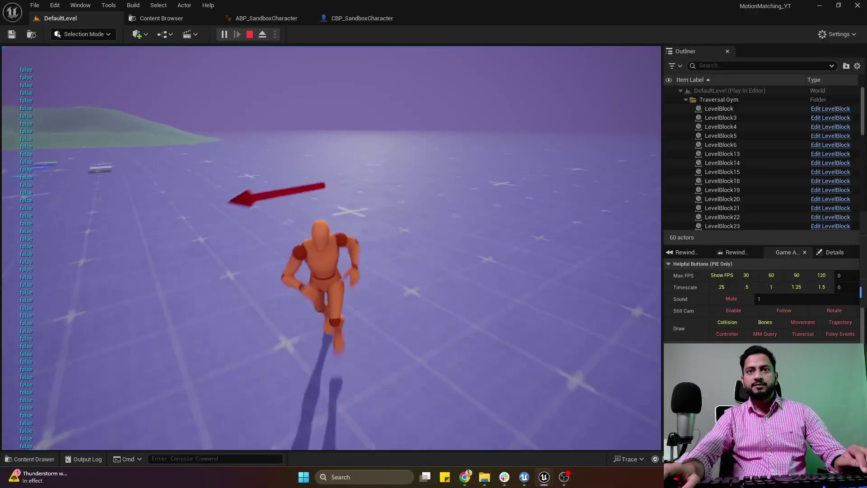
pyautogui.press('d')
pyautogui.press('s')
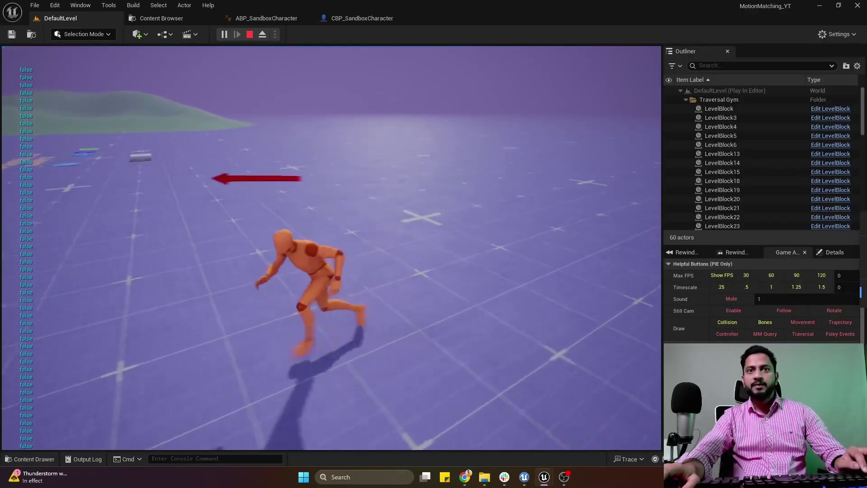
pyautogui.press('w')
pyautogui.press('d')
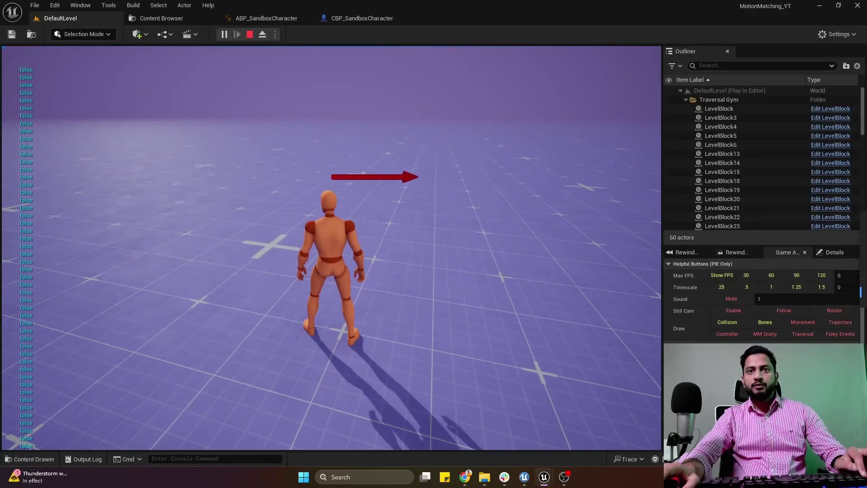
pyautogui.press('w')
pyautogui.press('s')
pyautogui.press('w')
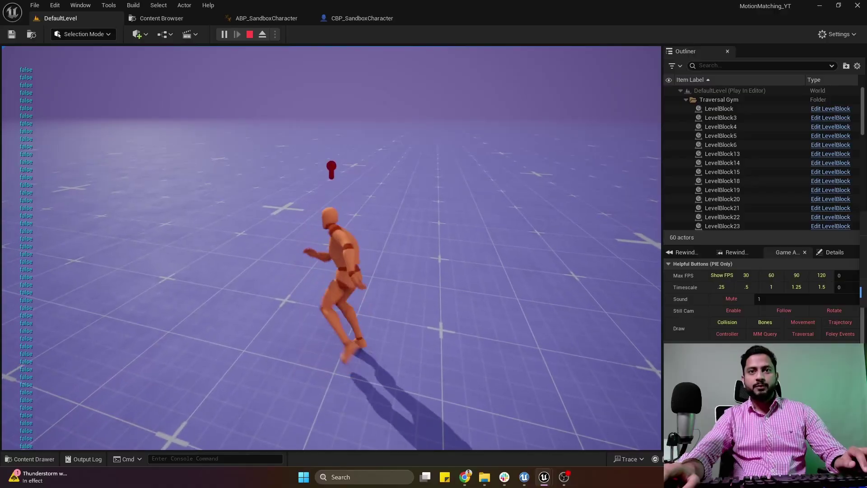
pyautogui.press('d')
pyautogui.press('s')
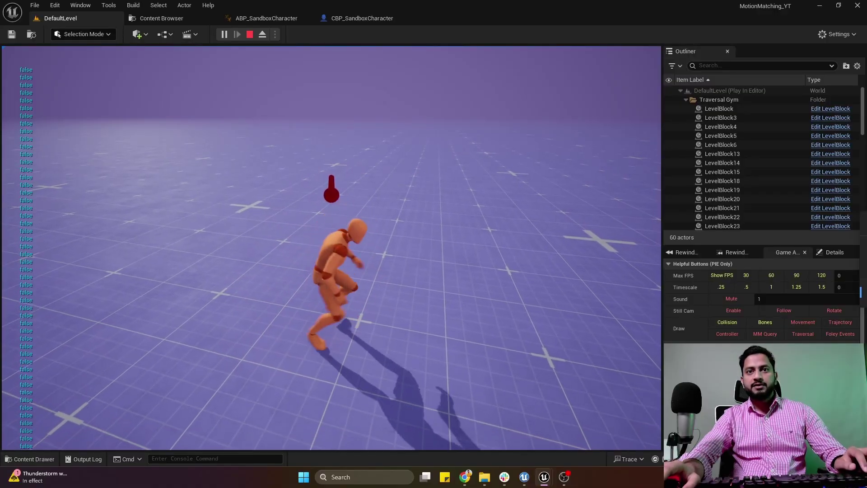
pyautogui.press('Escape')
# Step: Rearrange the AND and WantsToAim nodes in ABP_SandboxCharacter's ShouldPerformTIP function, placing them just below the >= 45.0 comparison
pyautogui.click(253, 22)
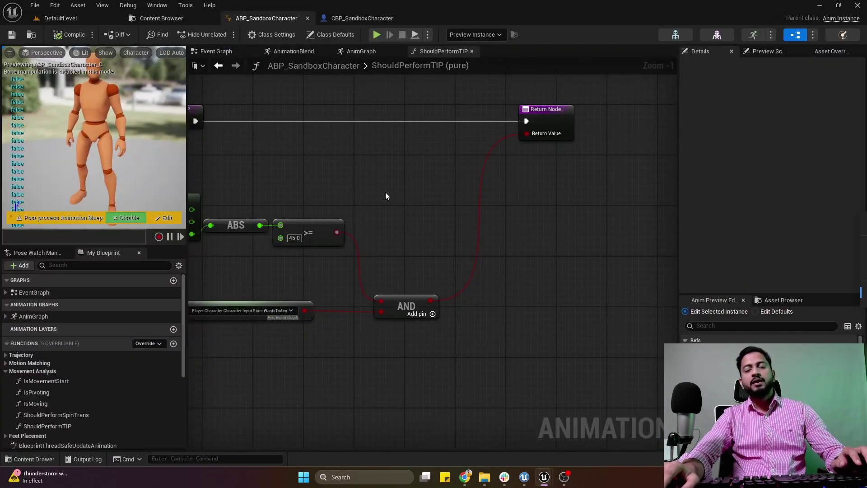
pyautogui.moveTo(402, 298); pyautogui.dragTo(395, 266)
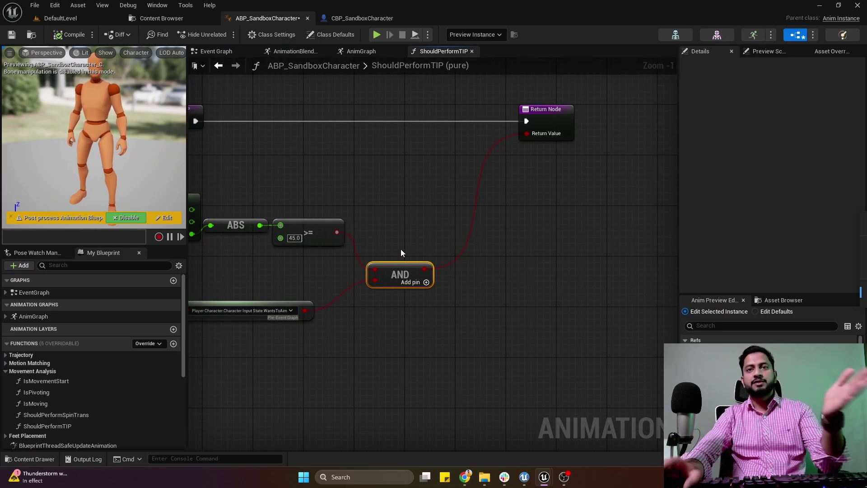
pyautogui.moveTo(341, 297); pyautogui.dragTo(423, 260, button='right')
pyautogui.moveTo(390, 284); pyautogui.dragTo(422, 272)
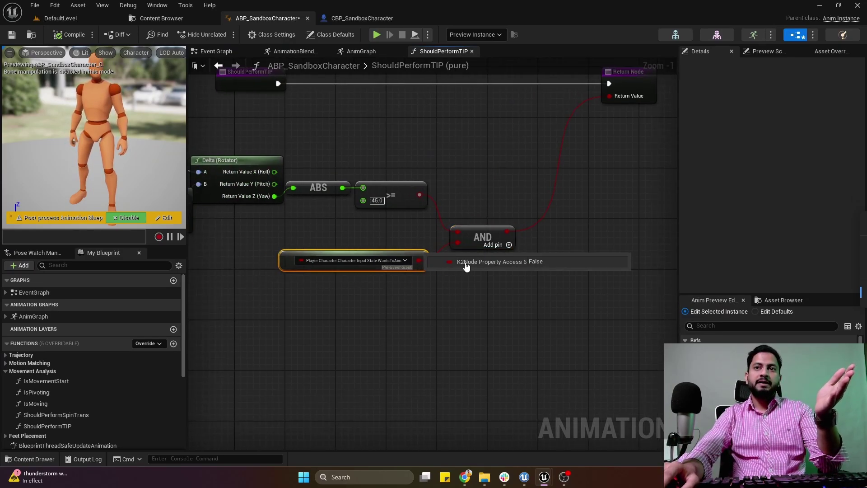
pyautogui.moveTo(480, 235); pyautogui.dragTo(487, 235)
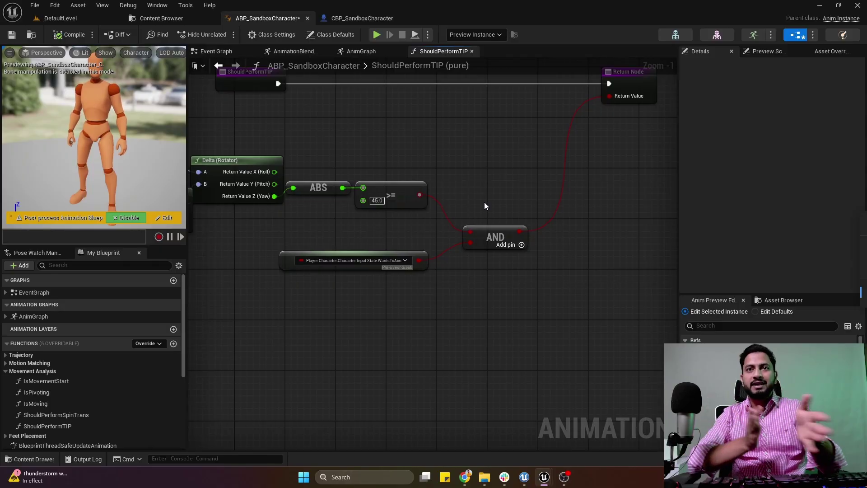
pyautogui.scroll(-2, 483, 202)
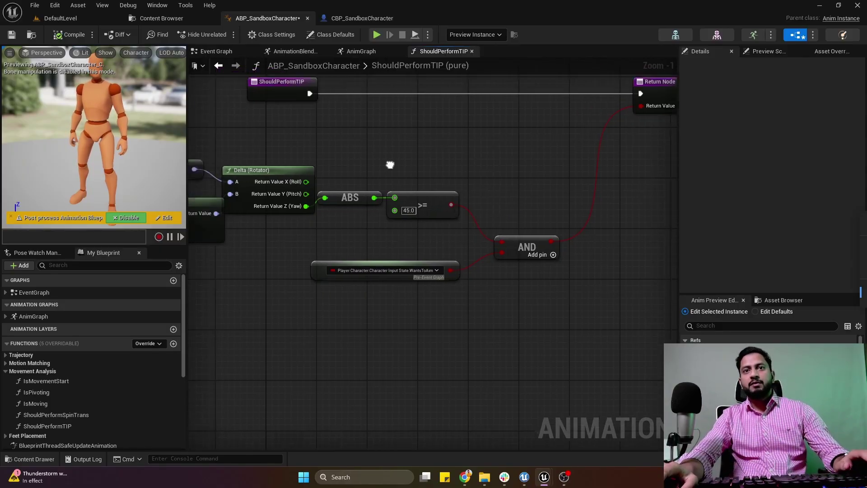
pyautogui.scroll(1, 468, 169)
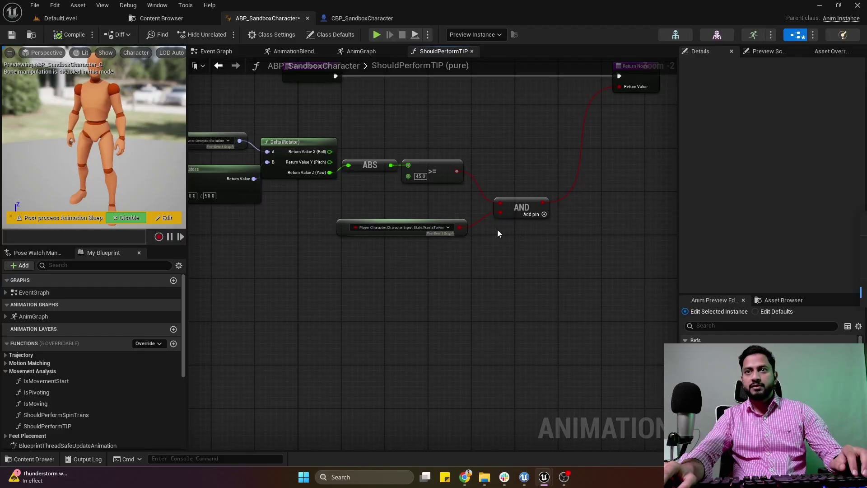
# Step: Add an OR Boolean node fed by the WantsToAim property in ShouldPerformTIP
pyautogui.moveTo(460, 235); pyautogui.dragTo(423, 265)
pyautogui.write('or')
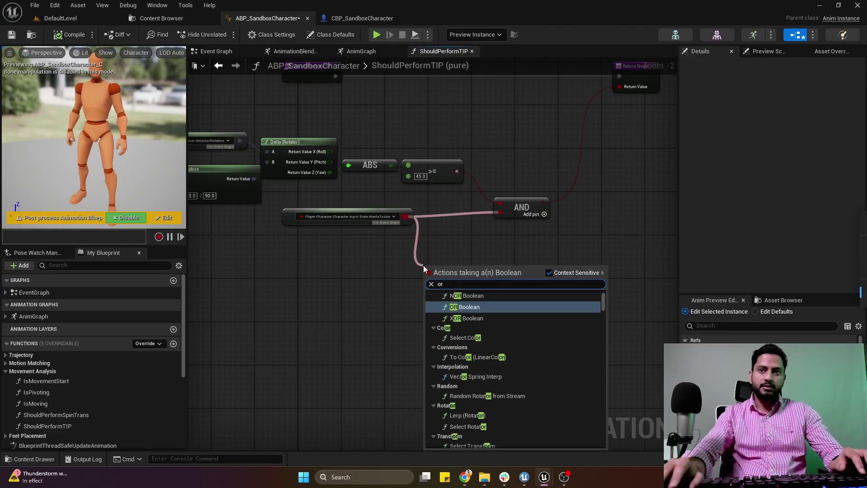
pyautogui.click(463, 307)
# Step: Add getters for the Locomotion State and Last Locomotion State variables to the ShouldPerformTIP graph
pyautogui.moveTo(288, 290); pyautogui.dragTo(413, 298, button='right')
pyautogui.rightClick(358, 309)
pyautogui.write('get locomot')
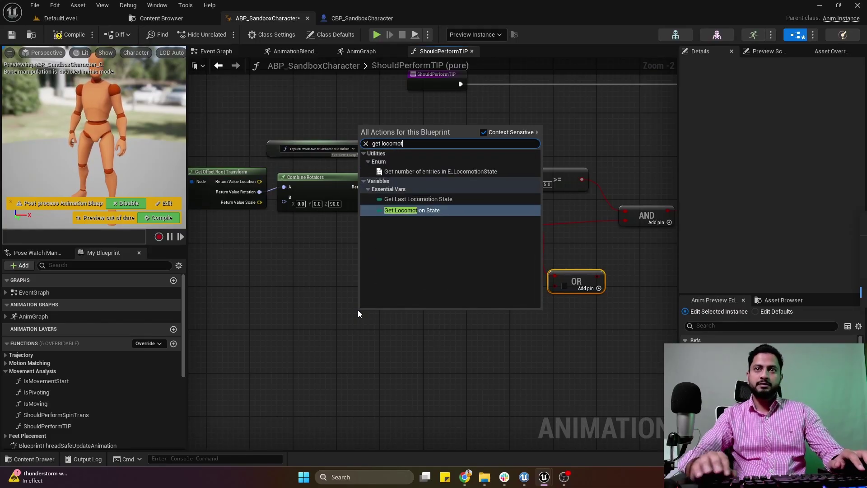
pyautogui.press('Return')
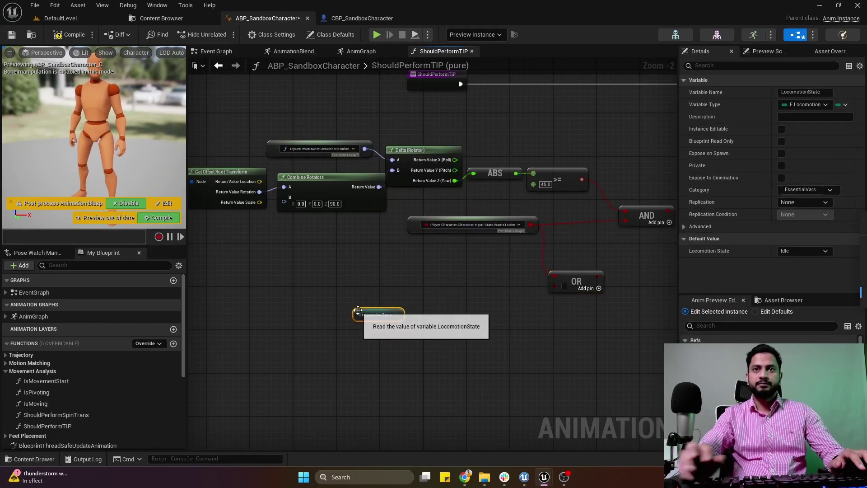
pyautogui.scroll(2, 357, 310)
pyautogui.rightClick(337, 311)
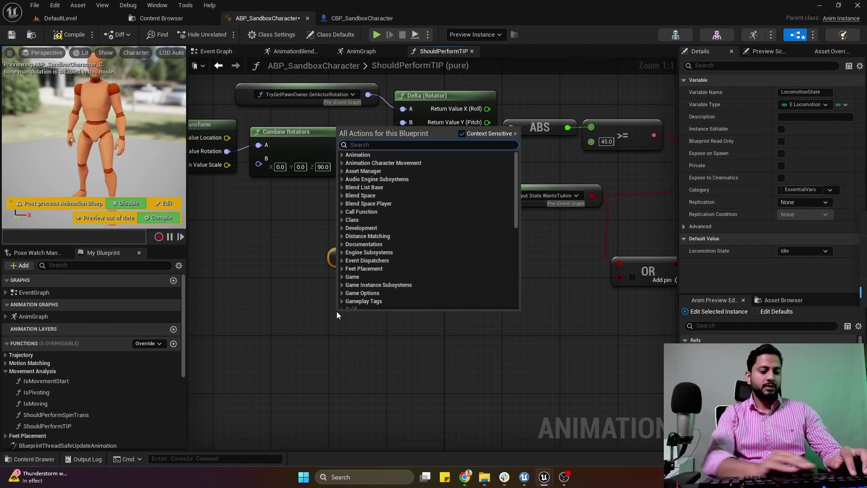
pyautogui.write('last loco')
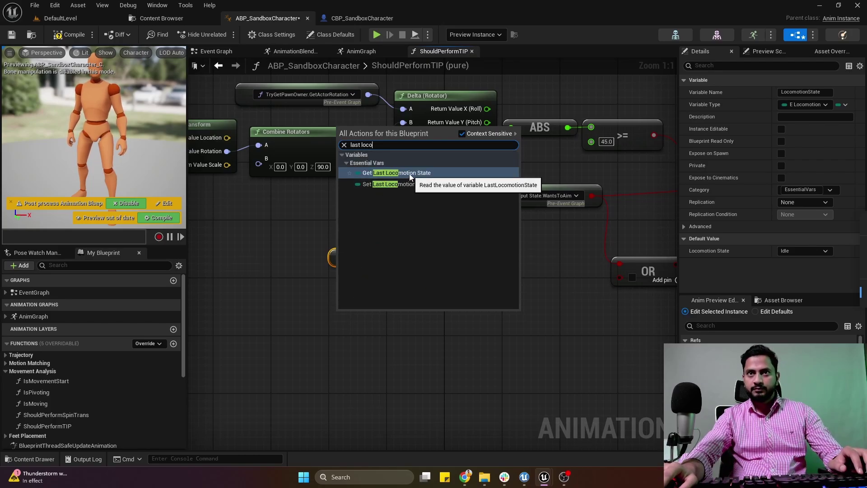
pyautogui.click(397, 172)
# Step: Compare Locomotion State with Last Locomotion State using a Not Equal (Enum) node, and move the three nodes nearer the OR node
pyautogui.moveTo(386, 258); pyautogui.dragTo(423, 277)
pyautogui.write('!=')
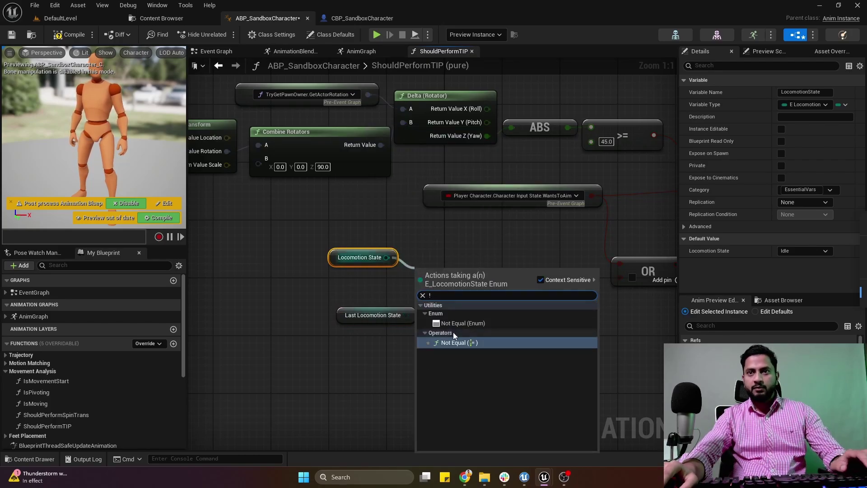
pyautogui.click(458, 326)
pyautogui.moveTo(414, 321); pyautogui.dragTo(419, 287)
pyautogui.moveTo(319, 240); pyautogui.dragTo(432, 322)
pyautogui.moveTo(451, 292); pyautogui.dragTo(523, 314)
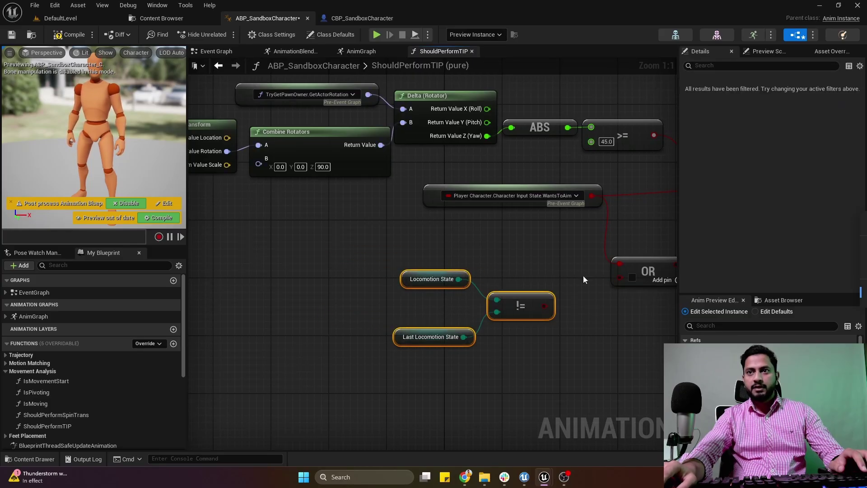
# Step: Connect the != result to the OR node's second input and the OR output to the AND node's second input
pyautogui.moveTo(583, 275); pyautogui.dragTo(482, 268, button='right')
pyautogui.click(481, 273)
pyautogui.moveTo(443, 297); pyautogui.dragTo(518, 270)
pyautogui.moveTo(521, 269); pyautogui.dragTo(438, 291, button='right')
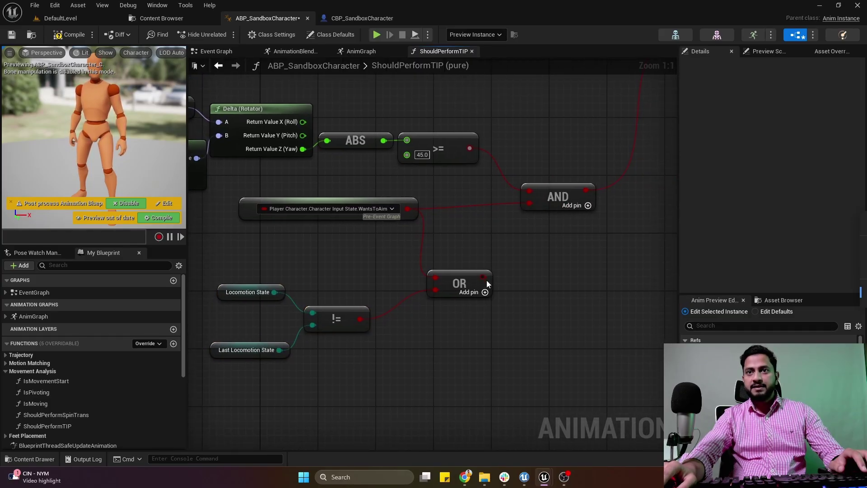
pyautogui.moveTo(486, 277); pyautogui.dragTo(530, 204)
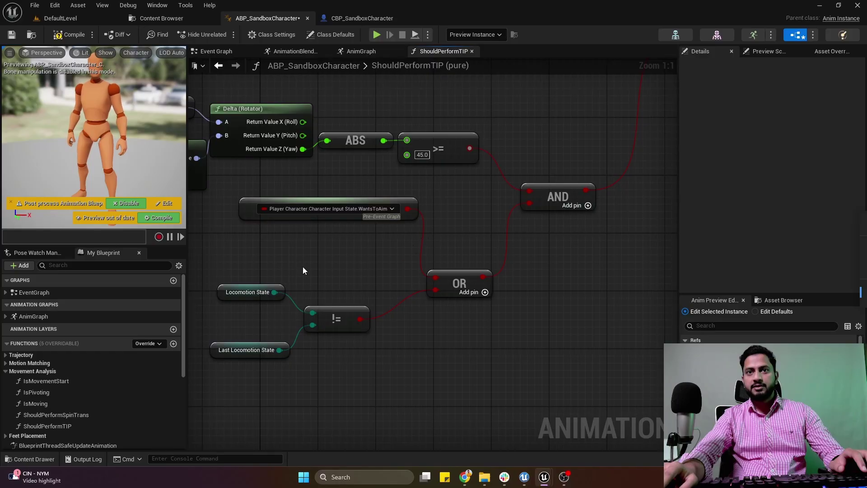
# Step: Review the rotation-offset and aim-or-locomotion-change node groups in ShouldPerformTIP, and compile ABP_SandboxCharacter
pyautogui.moveTo(303, 267); pyautogui.dragTo(380, 261, button='right')
pyautogui.moveTo(291, 197); pyautogui.dragTo(560, 352)
pyautogui.scroll(-3, 380, 263)
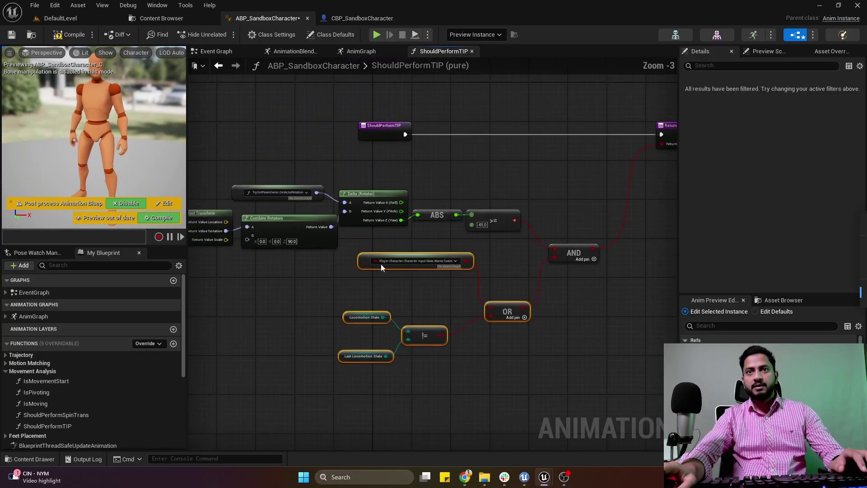
pyautogui.moveTo(206, 153); pyautogui.dragTo(506, 234)
pyautogui.click(525, 200)
pyautogui.click(68, 35)
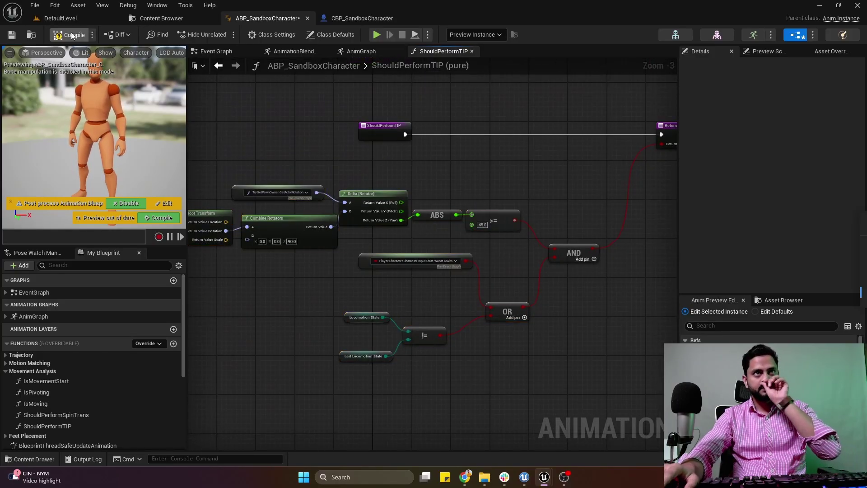
# Step: Play DefaultLevel with short start-and-stop movements in several directions to check when ShouldPerformTIP prints true
pyautogui.click(79, 18)
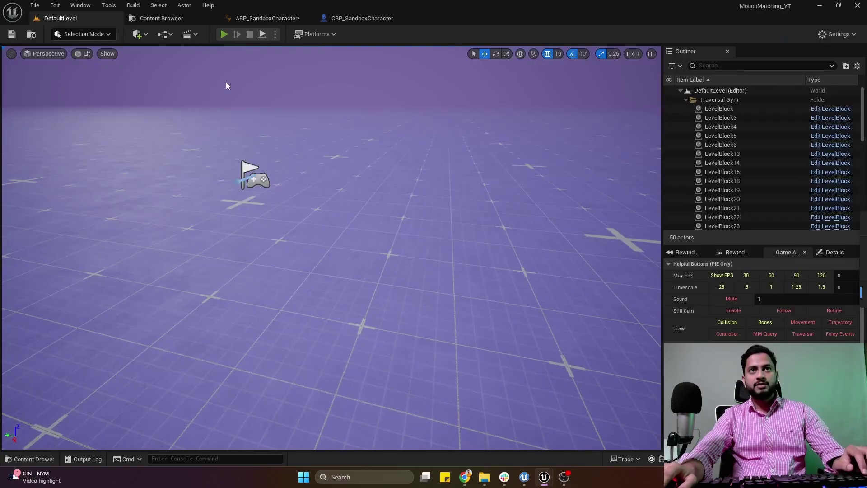
pyautogui.hotkey('alt', 'p')
pyautogui.press('s')
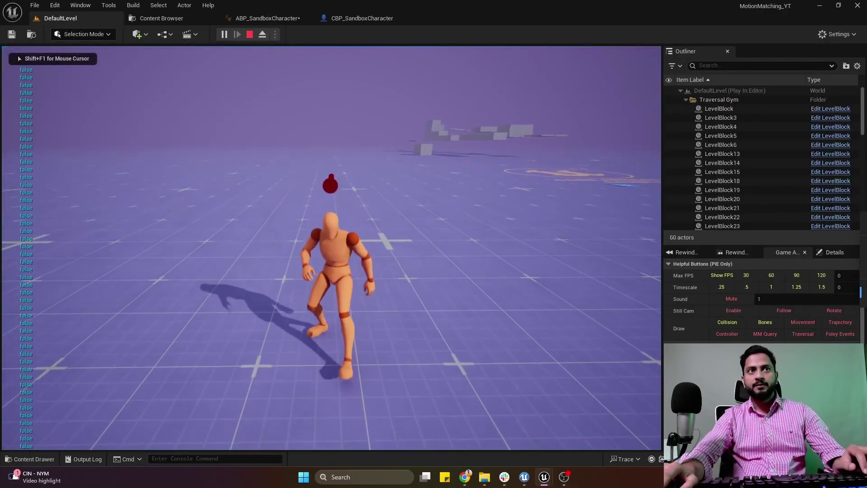
pyautogui.press('d')
pyautogui.press('a')
pyautogui.press('w')
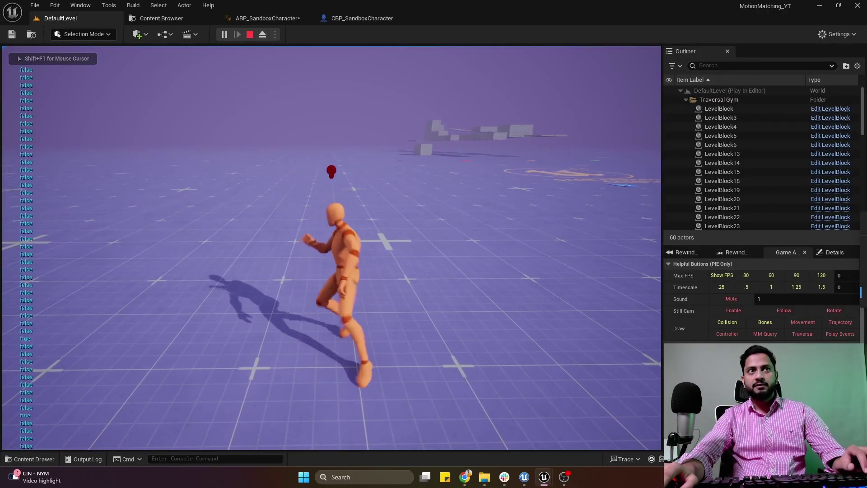
pyautogui.press('d')
pyautogui.press('w')
pyautogui.press('s')
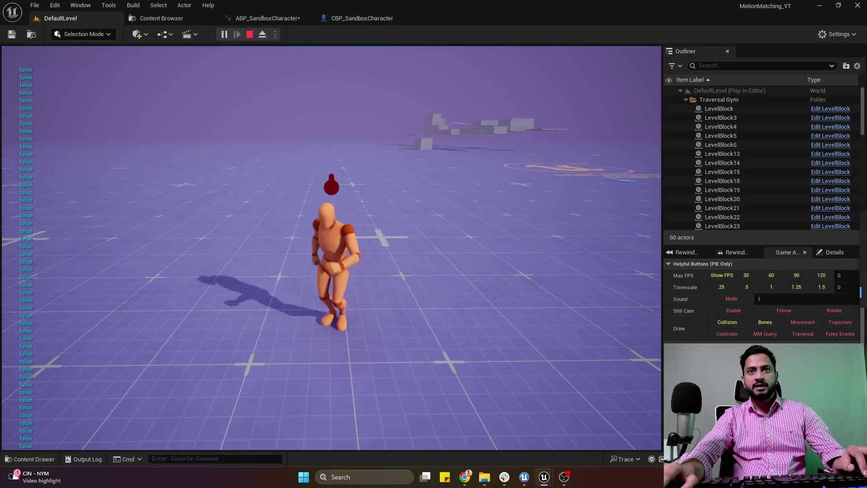
pyautogui.press('d')
pyautogui.press('a')
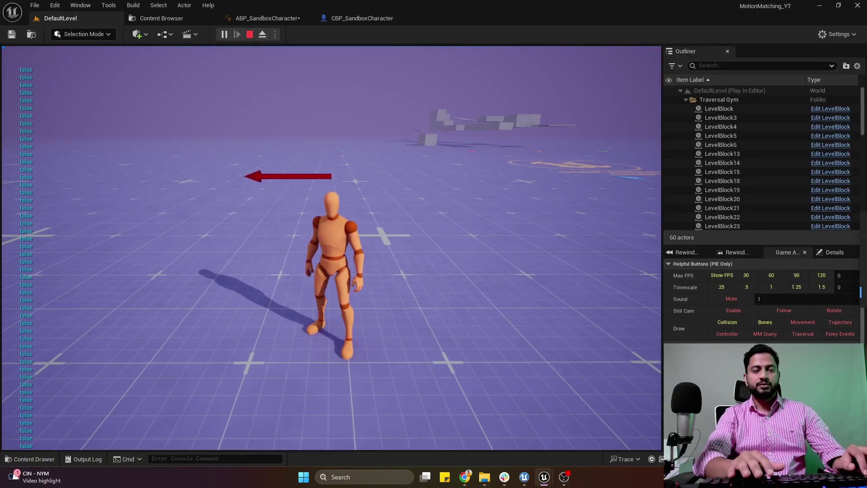
pyautogui.press('d')
pyautogui.press('super+shift+s')
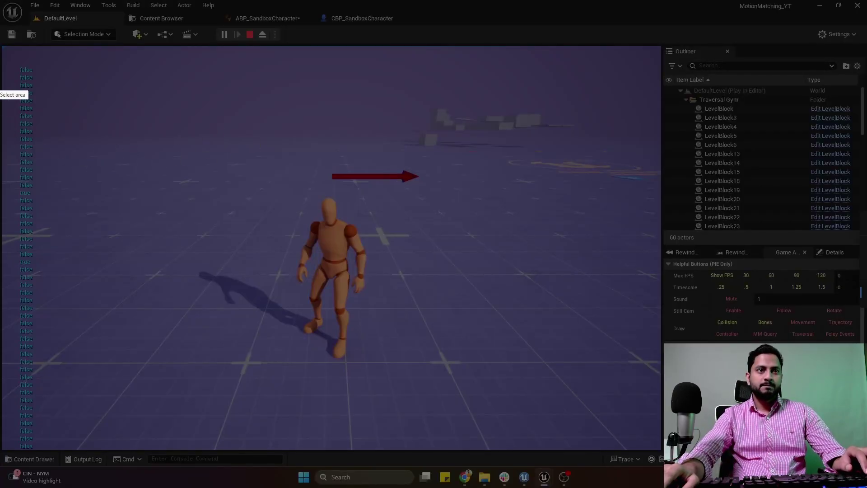
pyautogui.moveTo(14, 87); pyautogui.dragTo(81, 401)
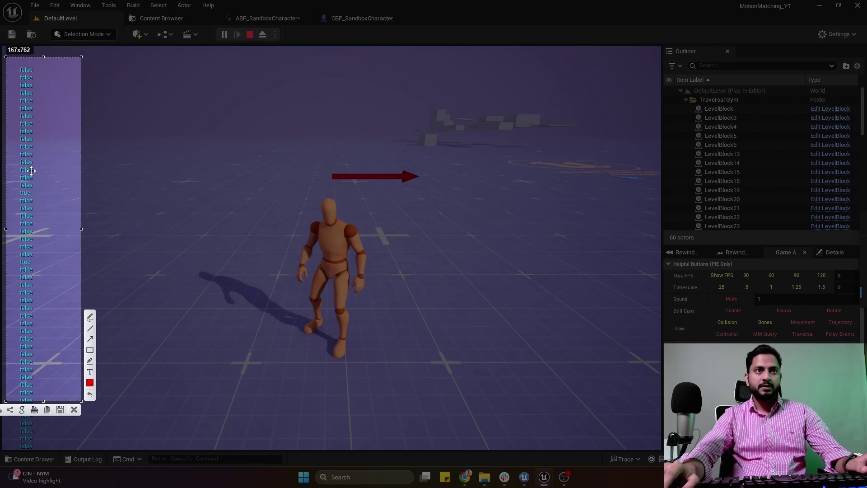
pyautogui.click(74, 409)
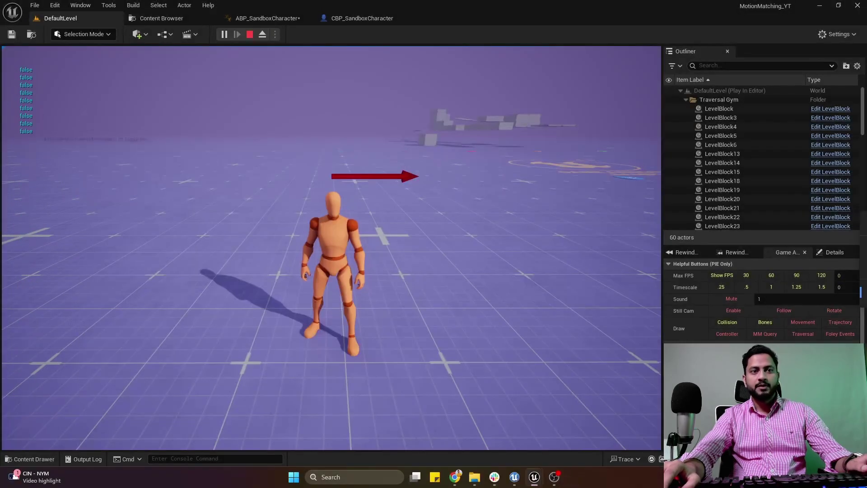
# Step: Stop the play session, disconnect the Print String node's execution input in ABP_SandboxCharacter's Event Graph, and save the blueprint
pyautogui.click(279, 19)
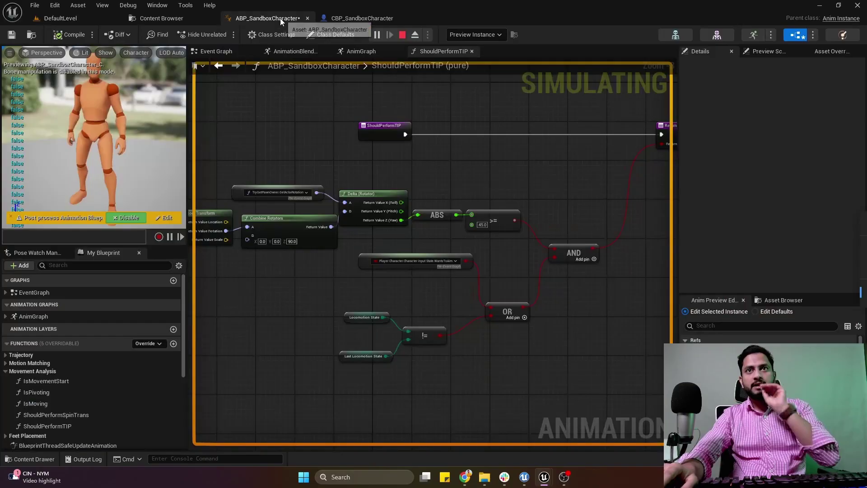
pyautogui.click(402, 34)
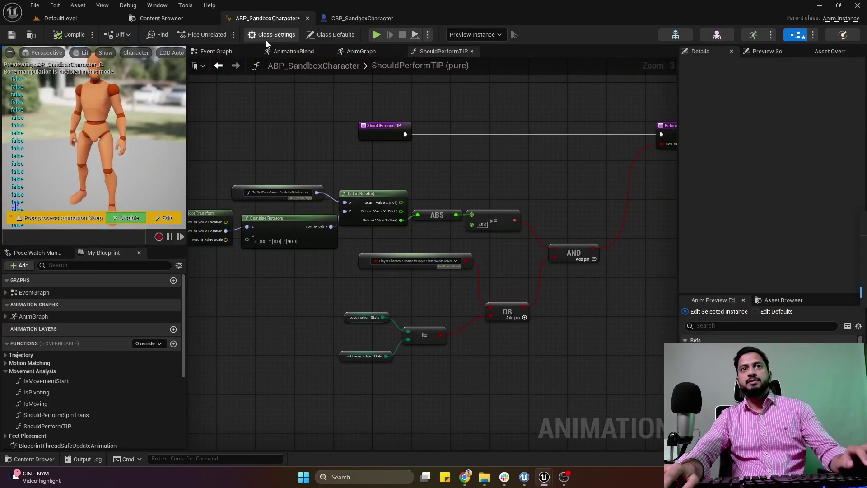
pyautogui.scroll(-4, 483, 103)
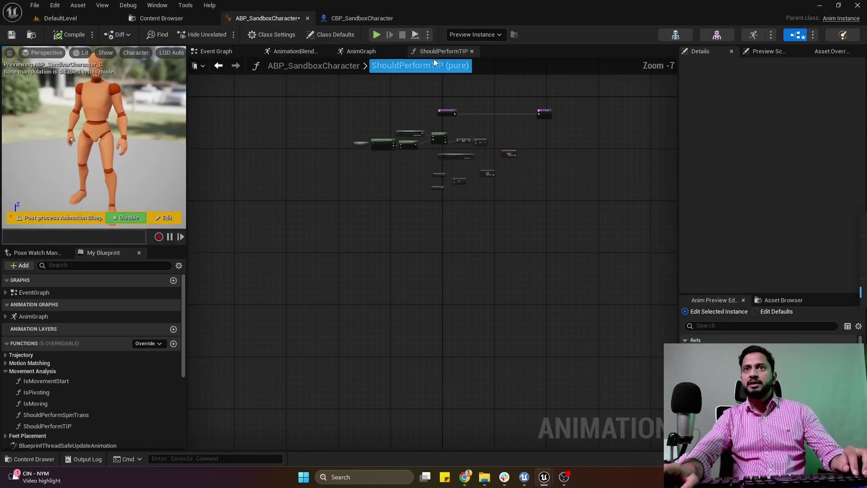
pyautogui.click(236, 51)
pyautogui.keyDown('alt'); pyautogui.click(579, 189); pyautogui.keyUp('alt')
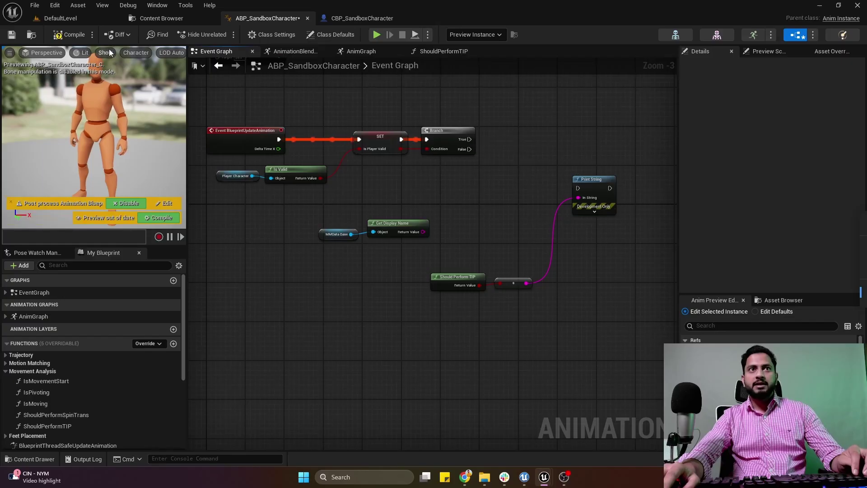
pyautogui.hotkey('ctrl', 's')
# Step: Open the DataBases folder inside the mannequin's Animations/MotionMatchingDataAssets content folder
pyautogui.click(170, 20)
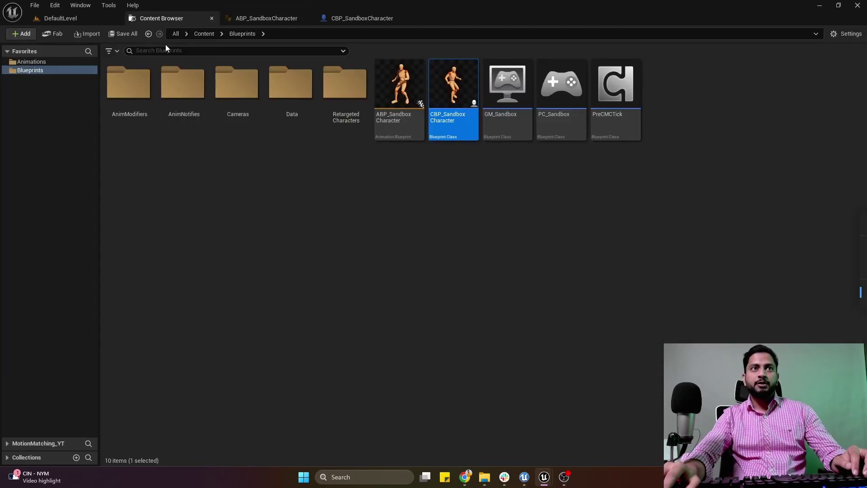
pyautogui.click(29, 62)
pyautogui.click(262, 117)
pyautogui.doubleClick(261, 116)
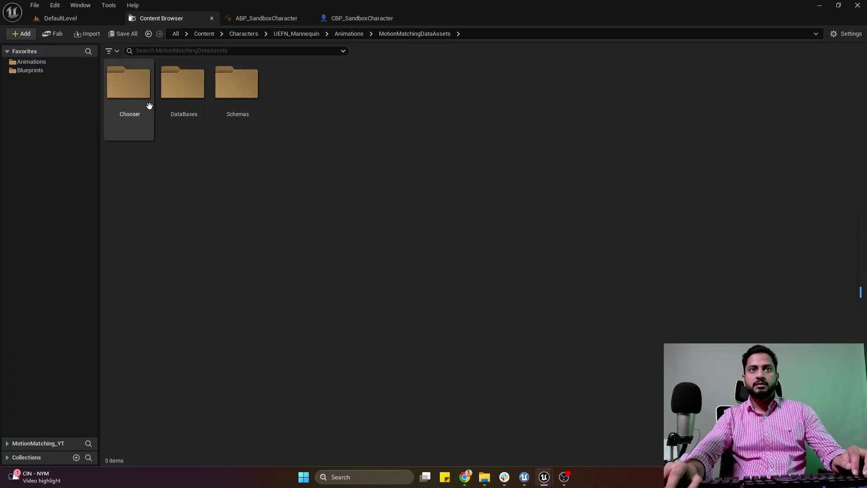
pyautogui.doubleClick(186, 99)
# Step: Create a Pose Search Database named PSD_TurnInPlace with the PSS_Default schema, and dock its editor beside the other open assets
pyautogui.rightClick(309, 206)
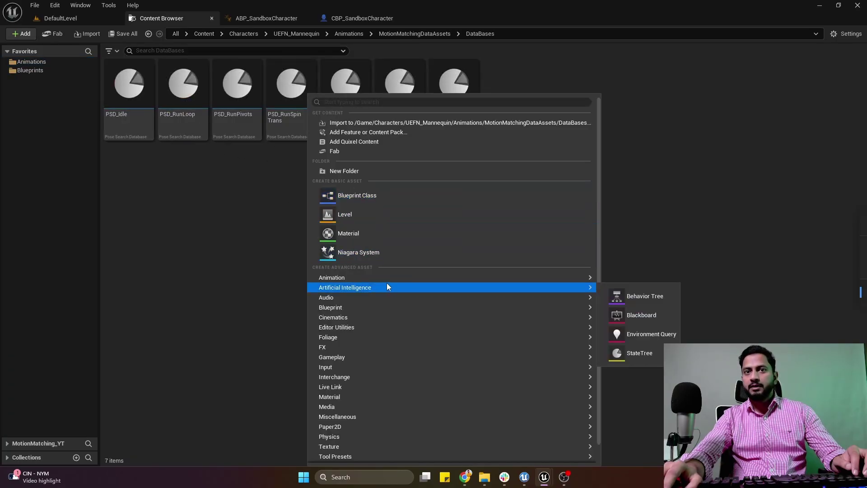
pyautogui.moveTo(452, 278)
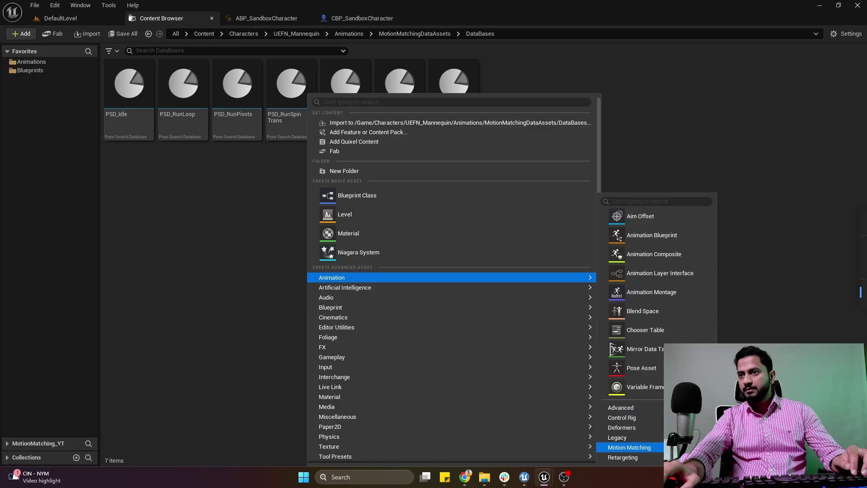
pyautogui.click(745, 411)
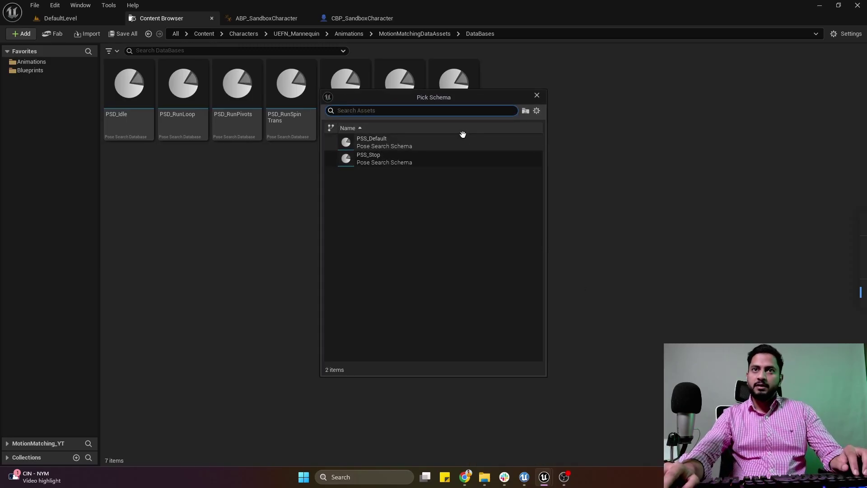
pyautogui.click(444, 141)
pyautogui.write('PSD_Tu')
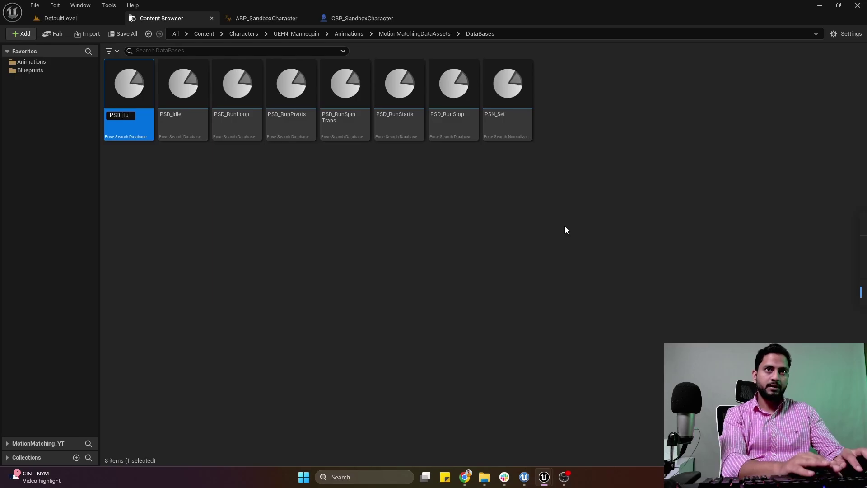
pyautogui.write('rnInPlace')
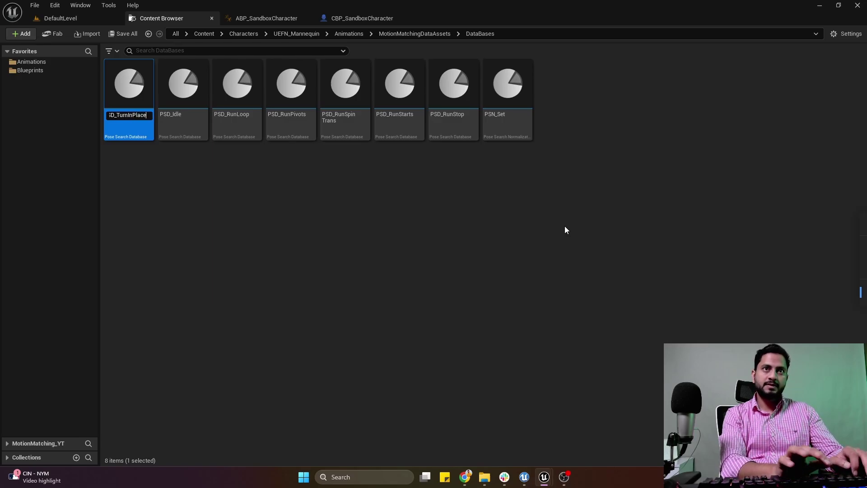
pyautogui.press('Return')
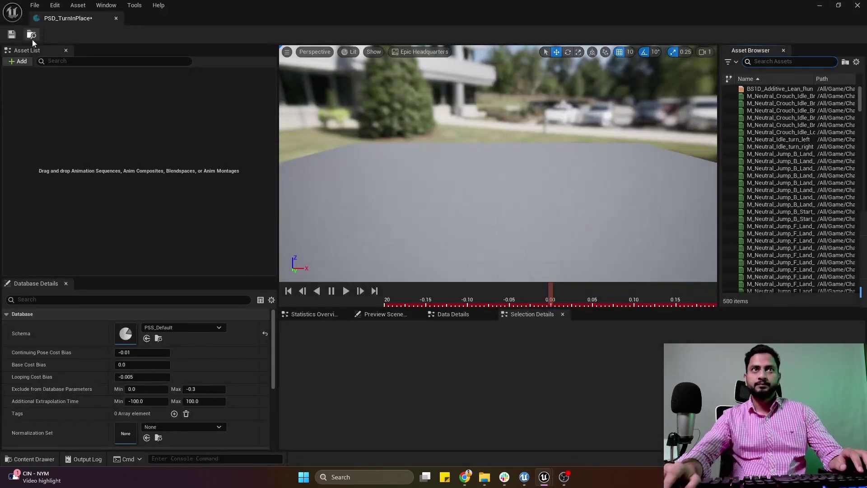
pyautogui.moveTo(68, 18); pyautogui.dragTo(472, 15)
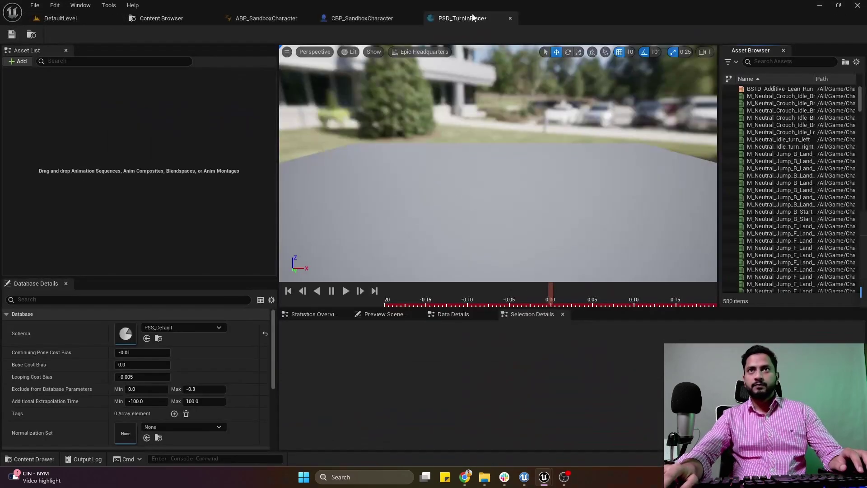
# Step: Filter the Idle animations by "turn" and add the eight M_Neutral_Stand_Turn sequences, 045 to 180 L and R, to PSD_TurnInPlace
pyautogui.click(180, 20)
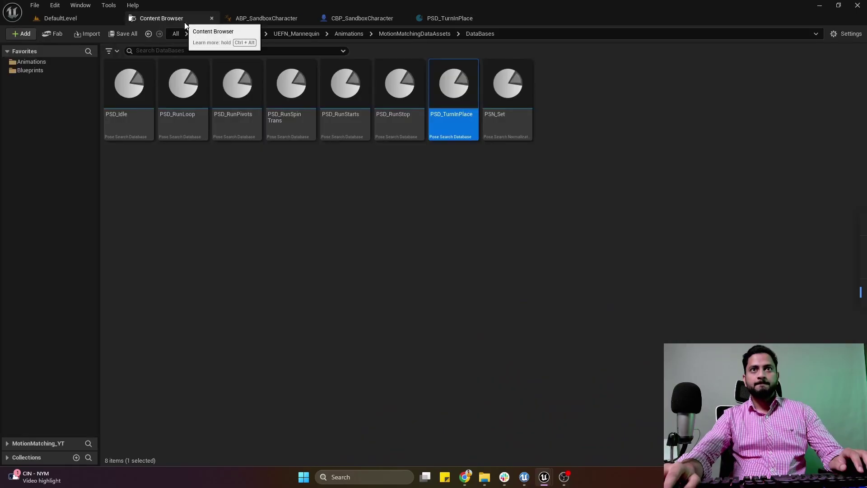
pyautogui.click(348, 34)
pyautogui.doubleClick(129, 84)
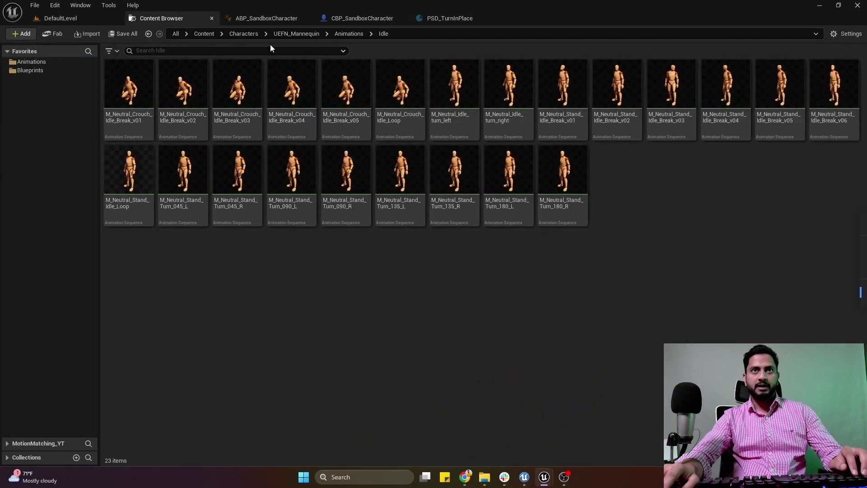
pyautogui.click(274, 49)
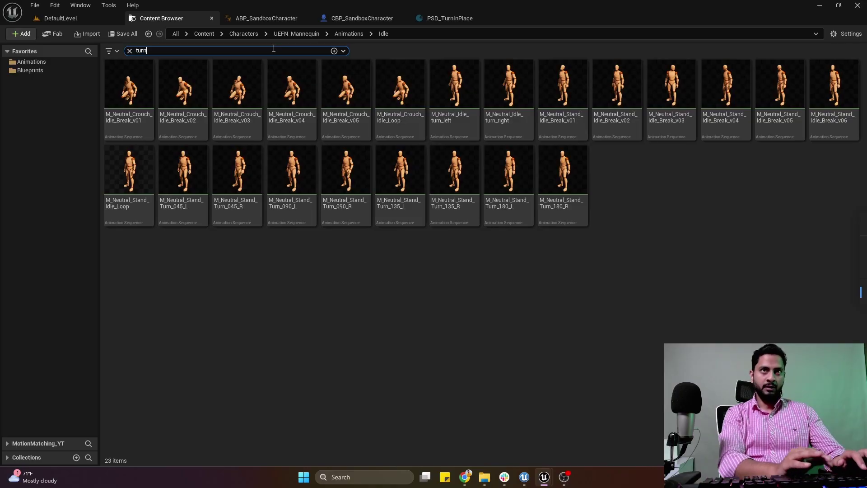
pyautogui.click(252, 136)
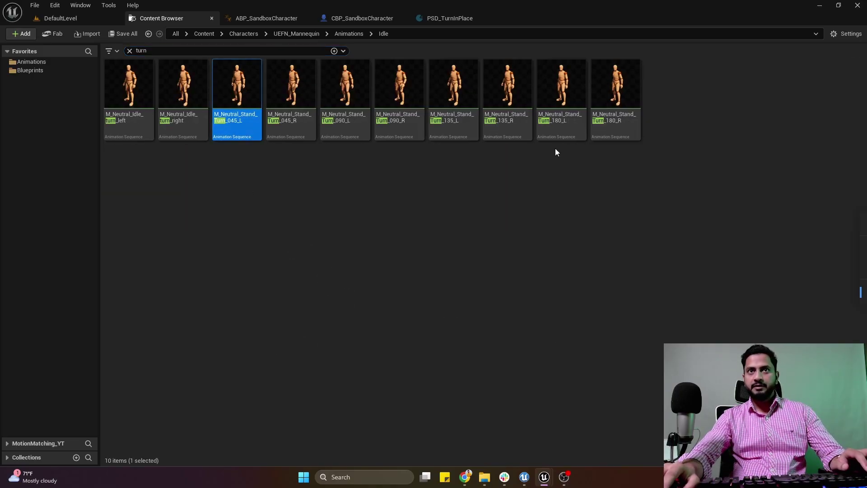
pyautogui.keyDown('shift'); pyautogui.click(623, 116); pyautogui.keyUp('shift')
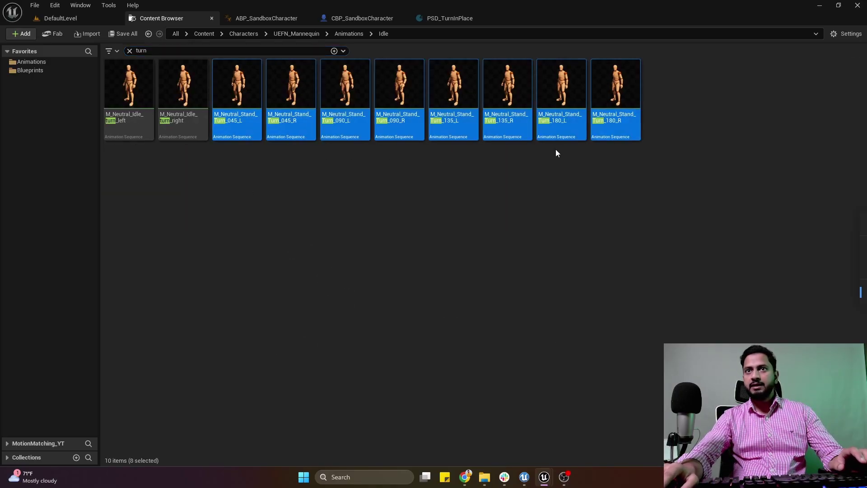
pyautogui.moveTo(515, 129); pyautogui.dragTo(159, 118)
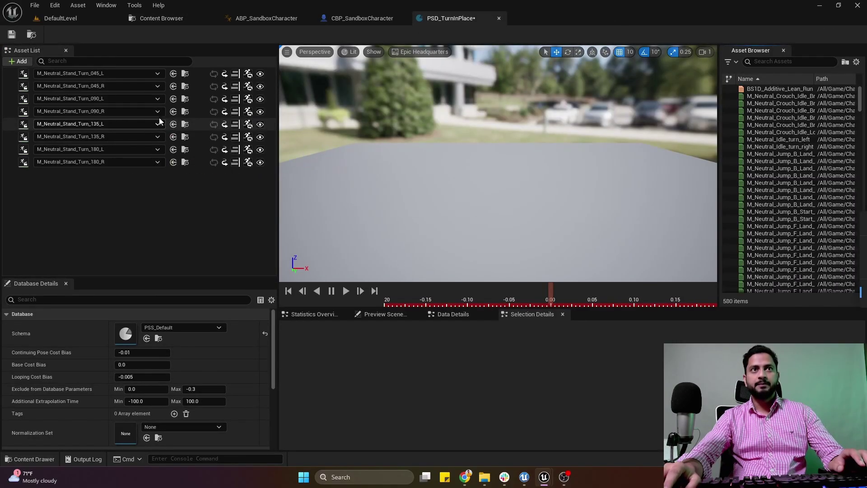
# Step: Preview all eight turn animations together in the PSD_TurnInPlace viewport, and clear the selection
pyautogui.click(197, 74)
pyautogui.keyDown('shift'); pyautogui.click(186, 163); pyautogui.keyUp('shift')
pyautogui.moveTo(377, 163); pyautogui.dragTo(377, 149)
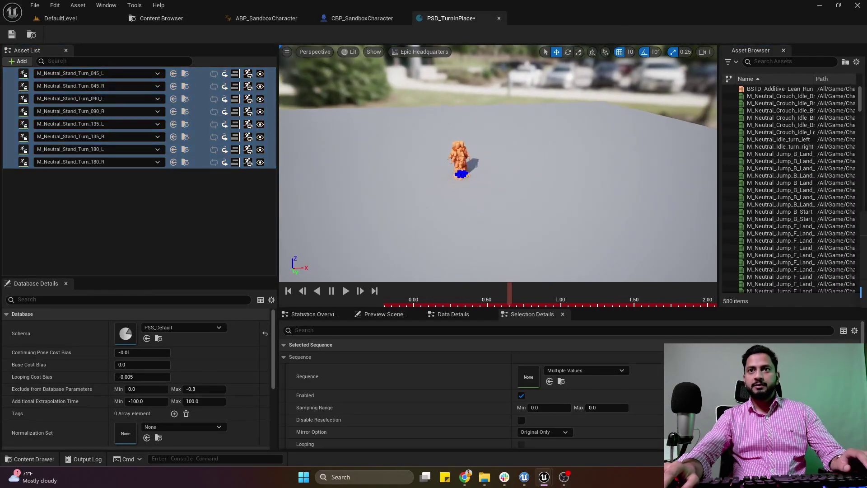
pyautogui.moveTo(395, 154)
pyautogui.mouseDown(button='right')
pyautogui.moveTo(352, 153)
pyautogui.moveTo(394, 154)
pyautogui.mouseUp(button='right')
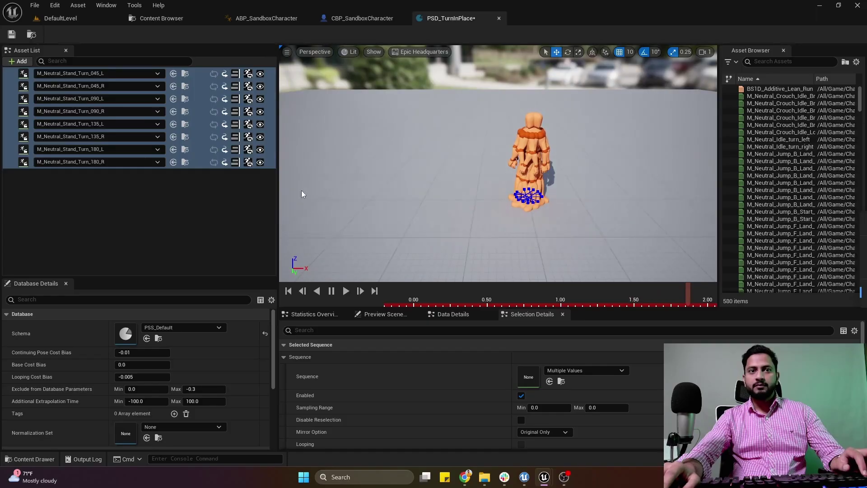
pyautogui.click(213, 248)
# Step: Set PSD_TurnInPlace's Normalization Set to PSN_Set, and add PSD_TurnInPlace as a new database entry in PSN_Set
pyautogui.click(180, 427)
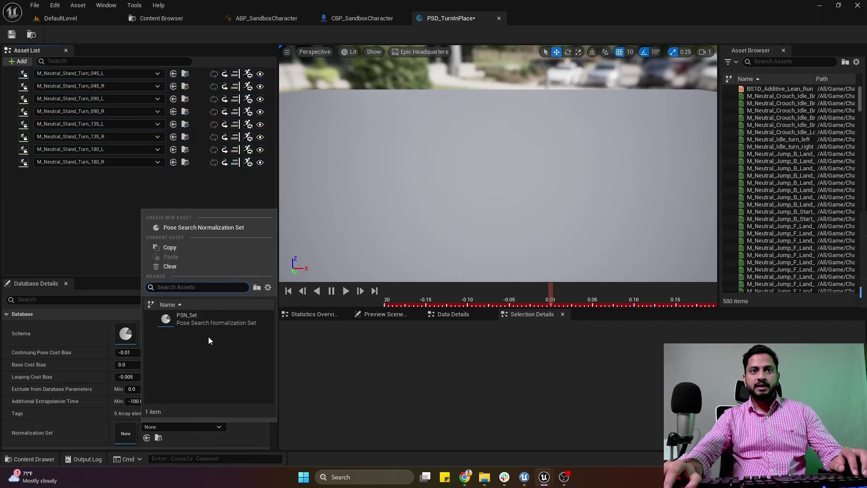
pyautogui.click(208, 321)
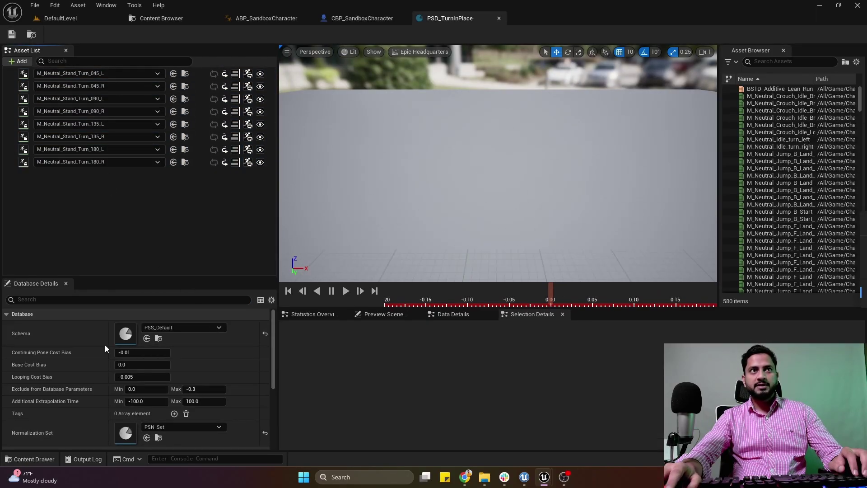
pyautogui.doubleClick(127, 435)
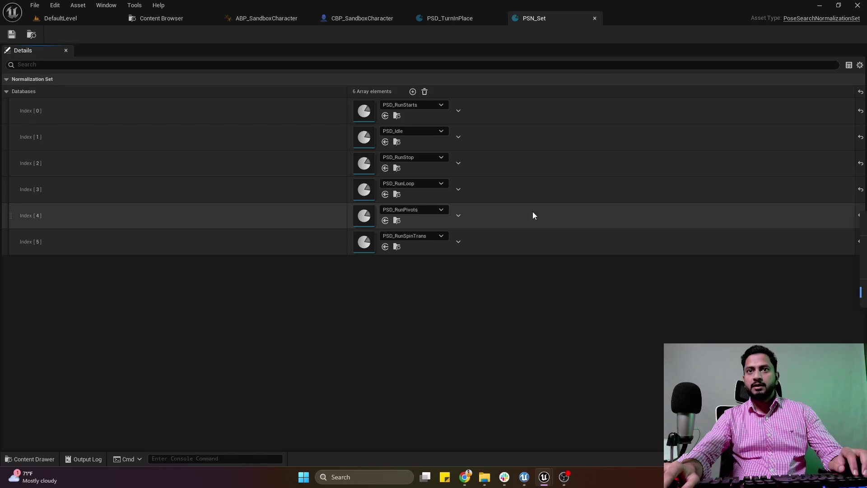
pyautogui.click(415, 93)
pyautogui.click(413, 263)
pyautogui.scroll(-2, 460, 199)
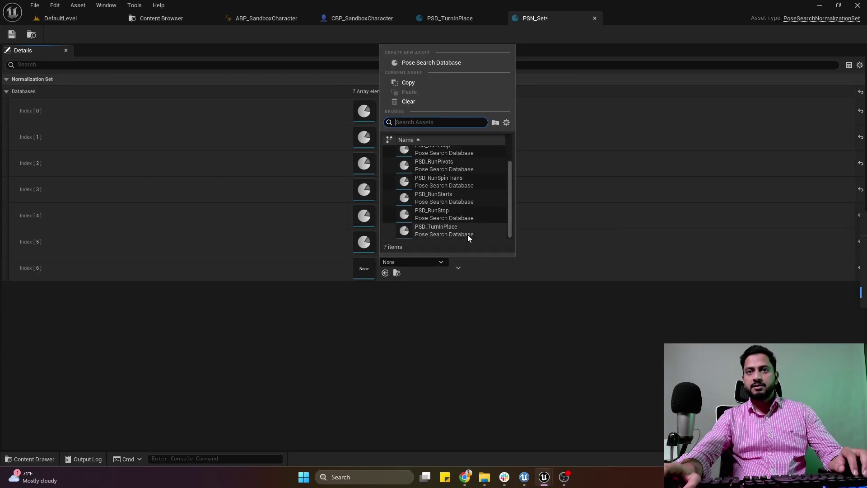
pyautogui.click(477, 231)
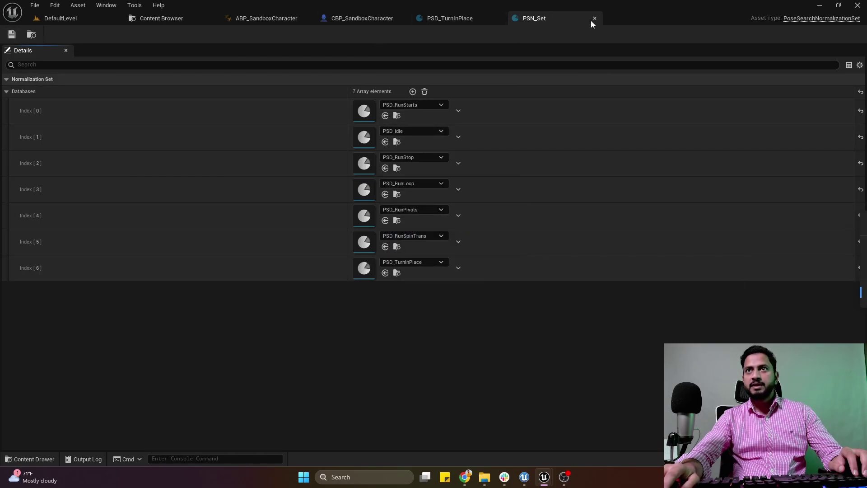
pyautogui.click(594, 18)
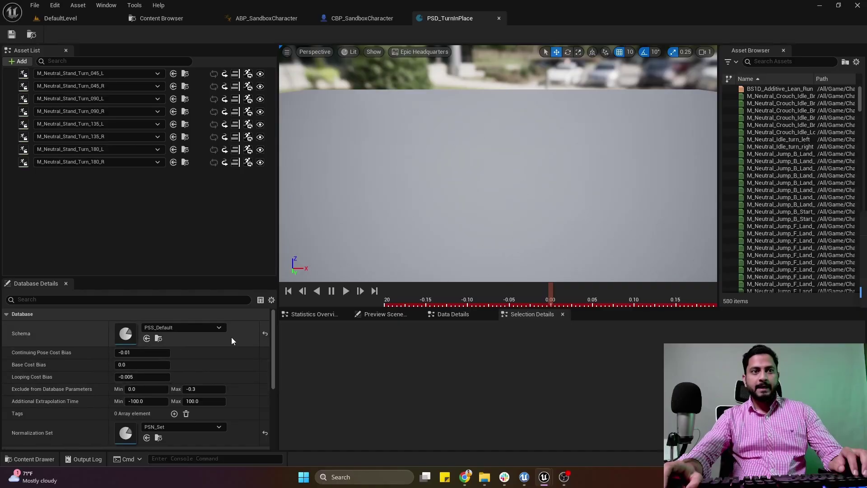
# Step: Set PSD_TurnInPlace's Continuing Pose Cost Bias to -0.05 and save the database
pyautogui.click(137, 352)
pyautogui.write('-')
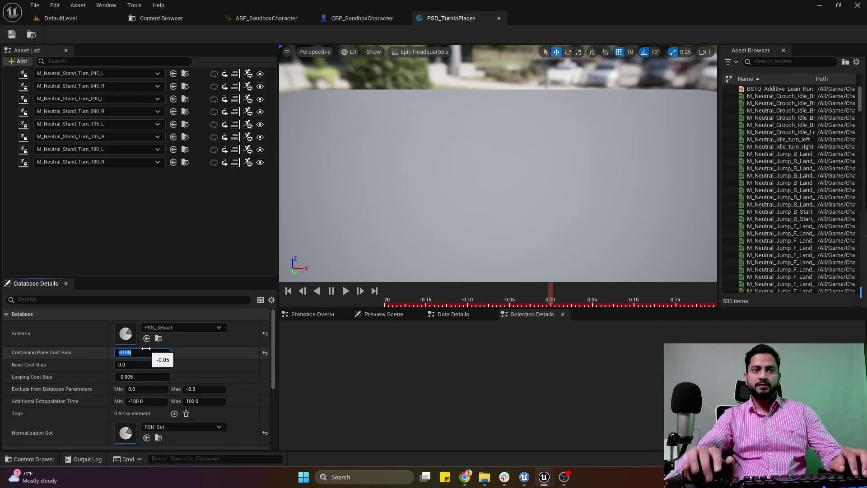
pyautogui.click(12, 34)
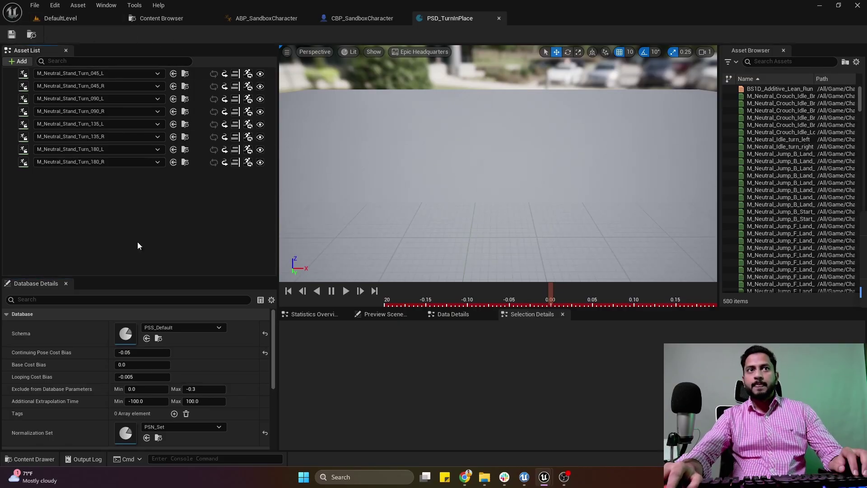
# Step: Clear the asset filter, and open the Stand Idle nested chooser of CHT_PoseSearchDB from the MotionMatchingDataAssets Chooser folder
pyautogui.click(160, 18)
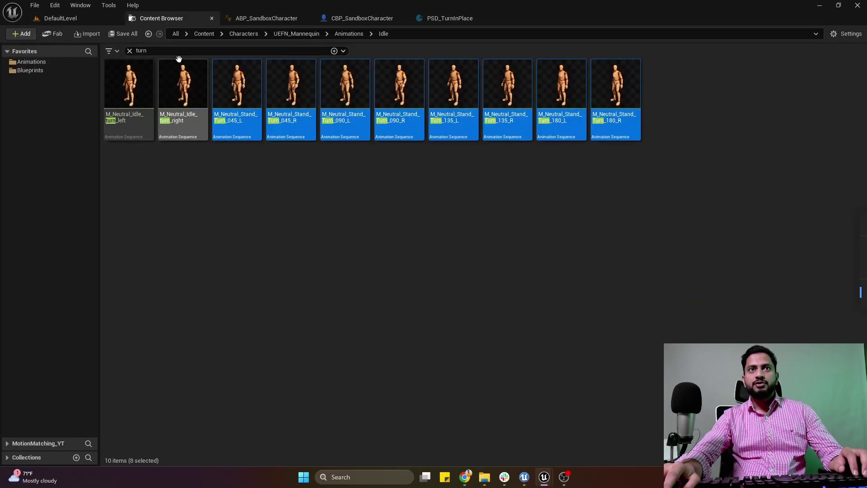
pyautogui.click(128, 50)
pyautogui.click(66, 62)
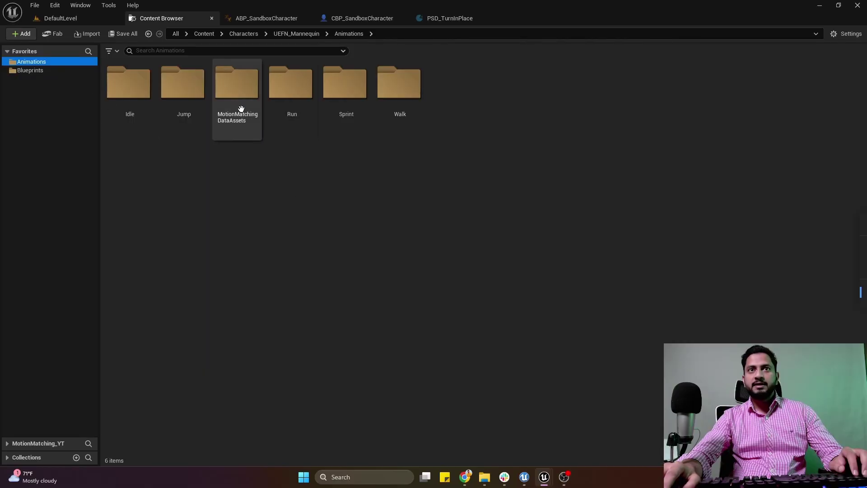
pyautogui.click(297, 33)
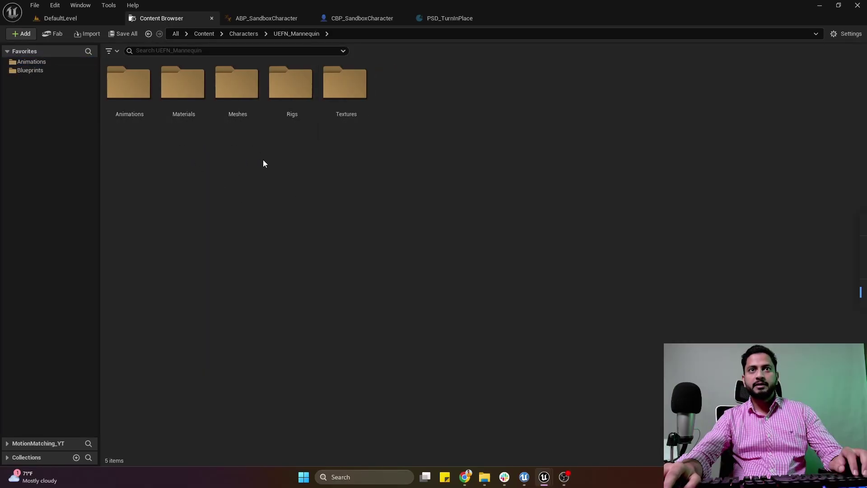
pyautogui.click(40, 62)
pyautogui.doubleClick(242, 113)
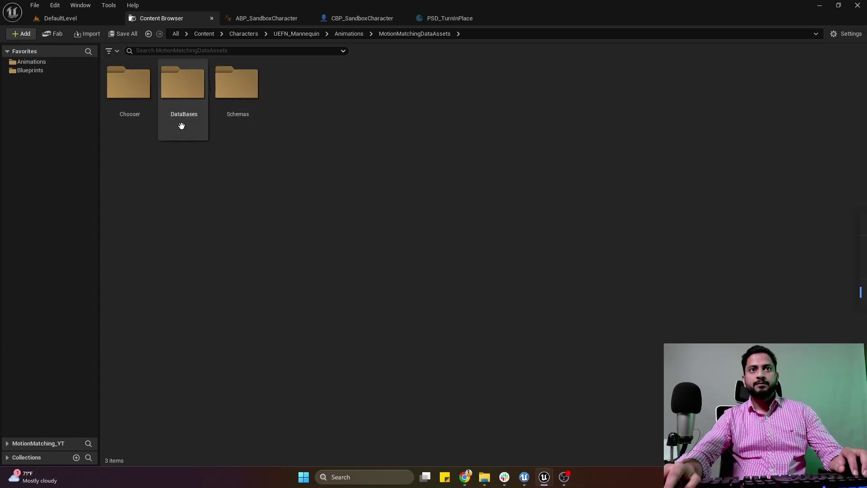
pyautogui.doubleClick(151, 127)
pyautogui.doubleClick(140, 113)
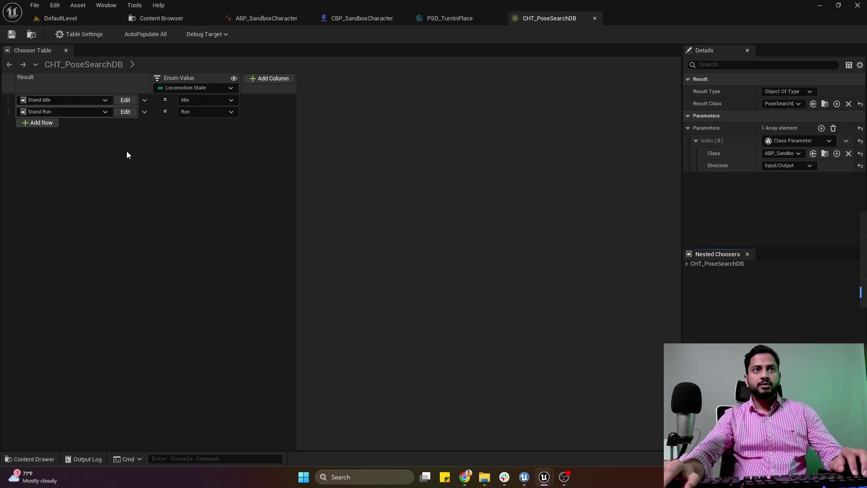
pyautogui.click(124, 99)
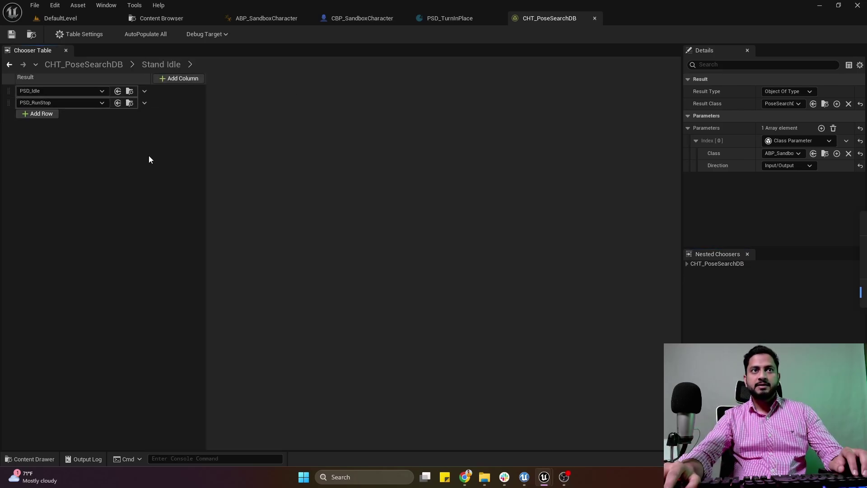
# Step: Duplicate the PSD_RunStop row in the Stand Idle chooser, set the new row's result to PSD_TurnInPlace, and save
pyautogui.click(189, 102)
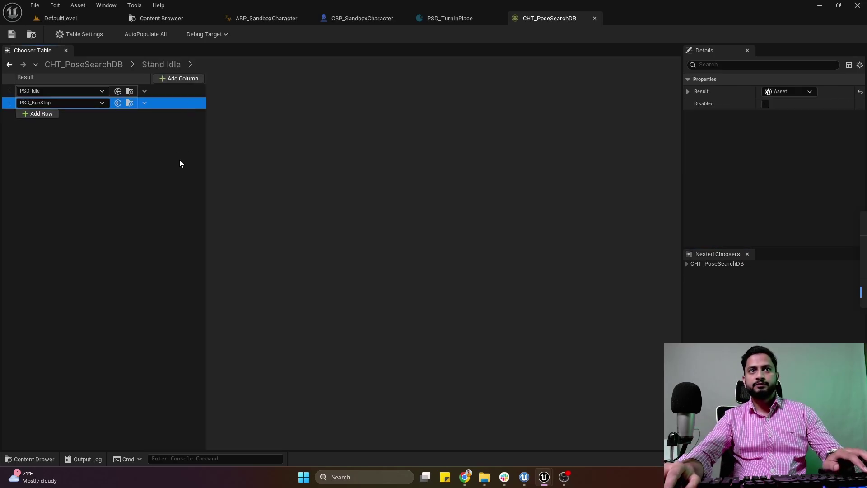
pyautogui.hotkey('ctrl', 'd')
pyautogui.click(89, 115)
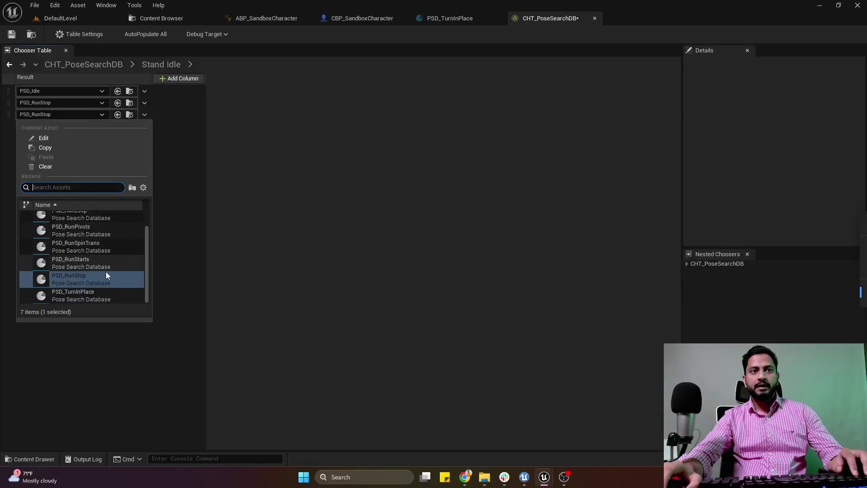
pyautogui.click(98, 297)
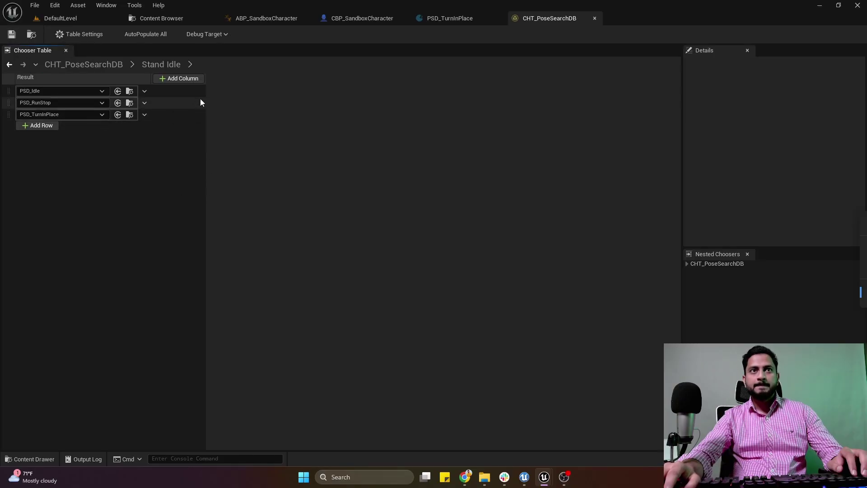
# Step: Add a Bool column bound to ShouldPerformTIP, set the PSD_TurnInPlace row to True, and save the chooser
pyautogui.click(195, 79)
pyautogui.click(189, 114)
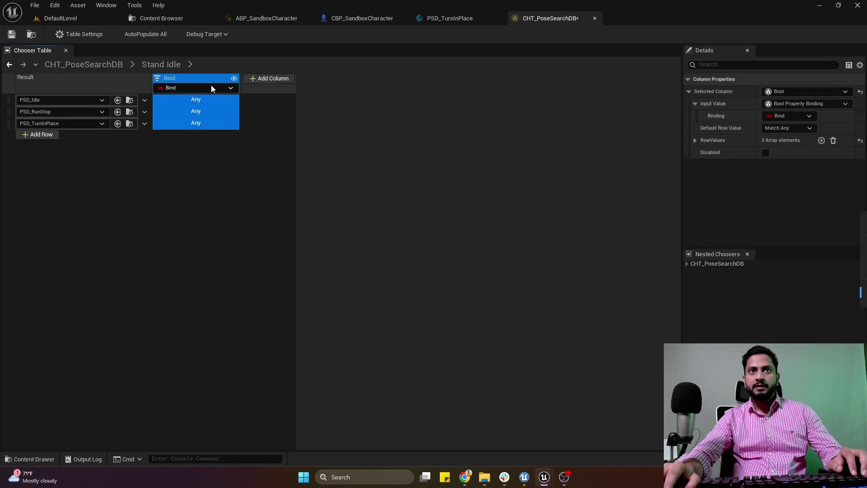
pyautogui.click(212, 88)
pyautogui.moveTo(242, 105)
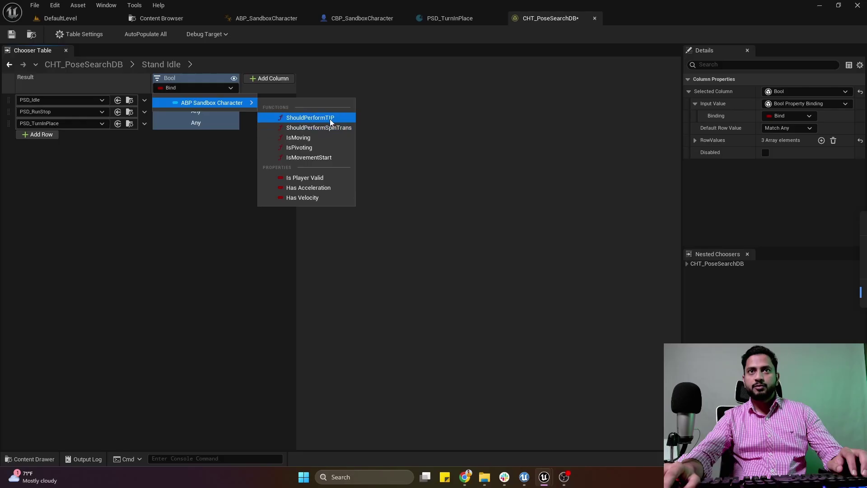
pyautogui.click(316, 118)
pyautogui.click(202, 126)
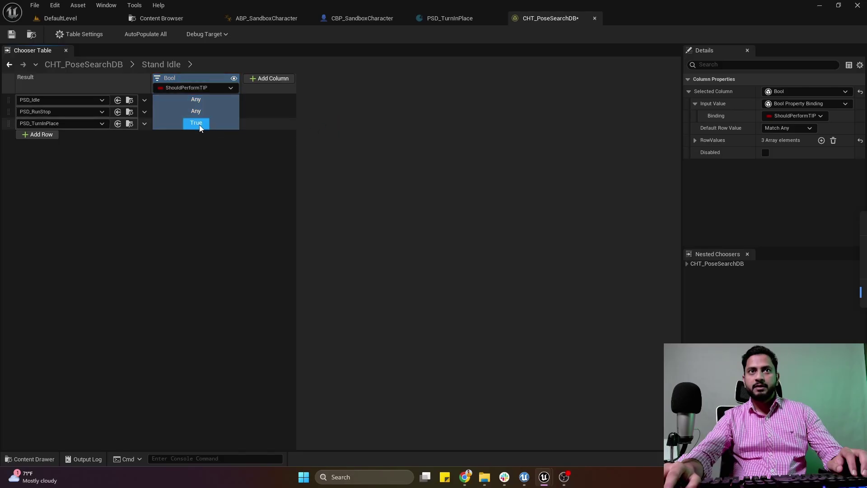
pyautogui.hotkey('ctrl', 's')
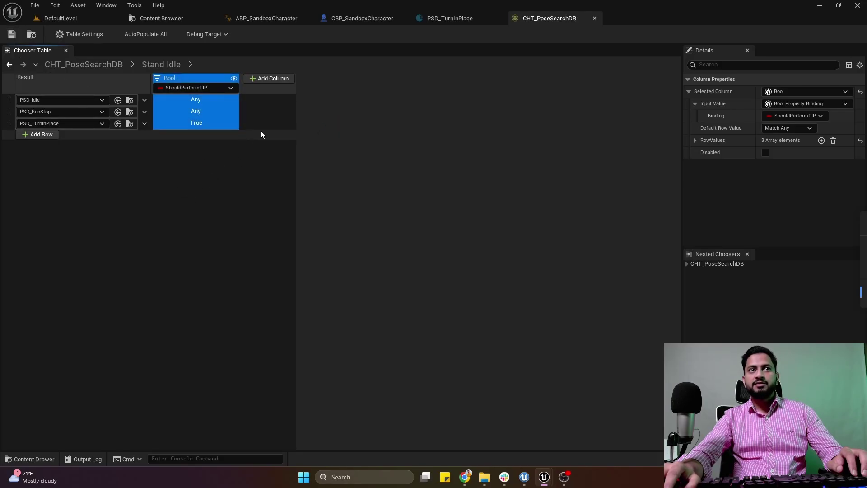
pyautogui.click(266, 122)
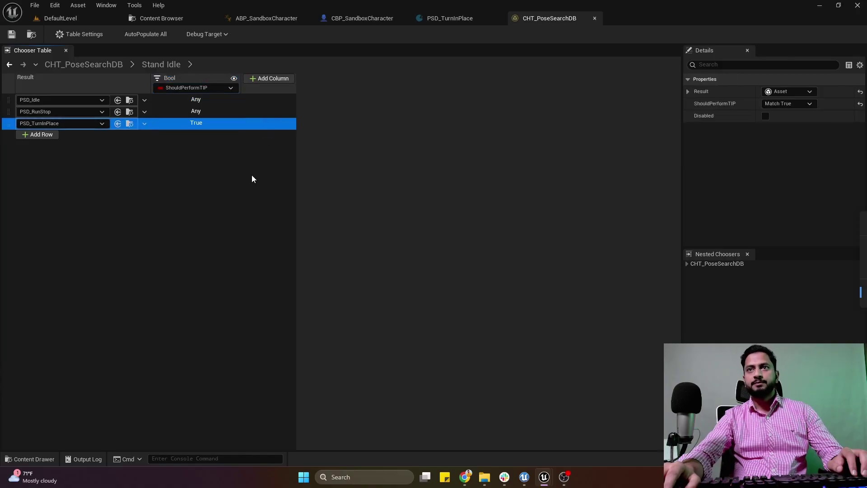
pyautogui.click(242, 166)
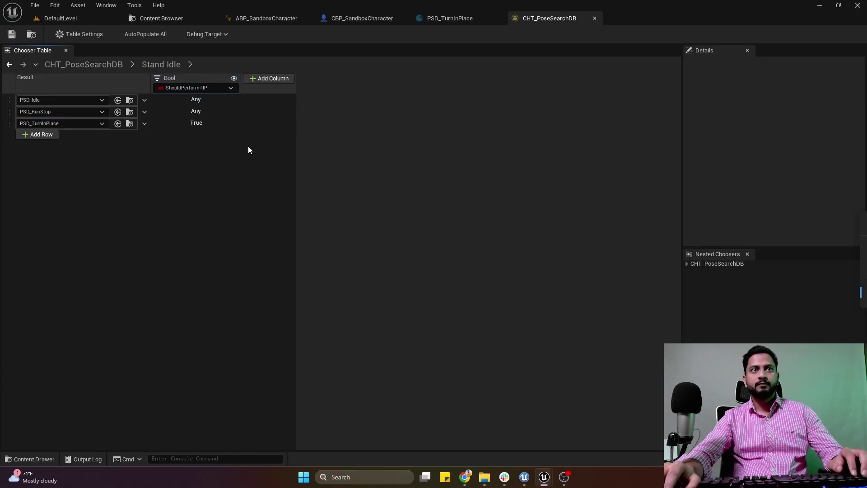
# Step: Look over the Event Graph of ABP_SandboxCharacter, and start a play session in DefaultLevel
pyautogui.click(85, 14)
pyautogui.click(267, 20)
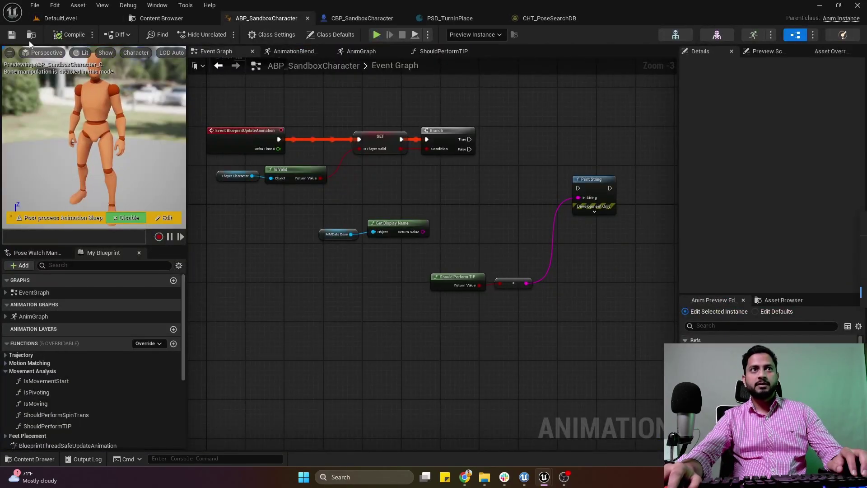
pyautogui.scroll(-3, 378, 107)
pyautogui.moveTo(379, 107); pyautogui.dragTo(413, 143, button='right')
pyautogui.click(81, 17)
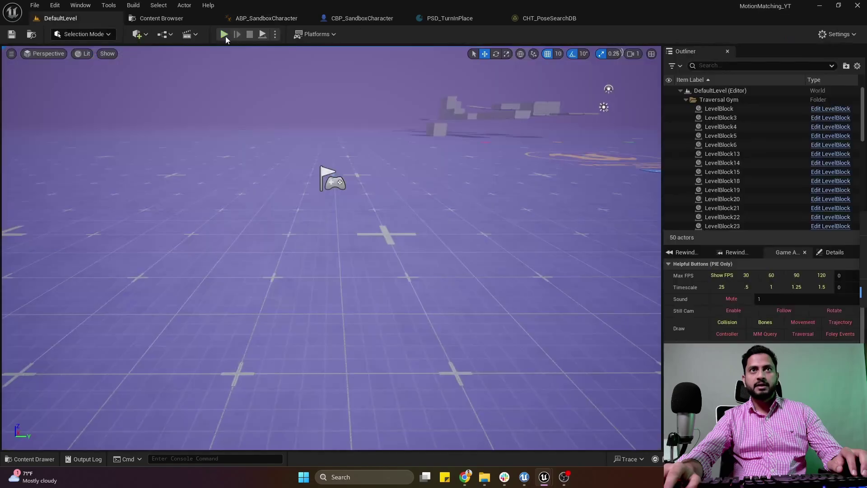
pyautogui.hotkey('alt', 'p')
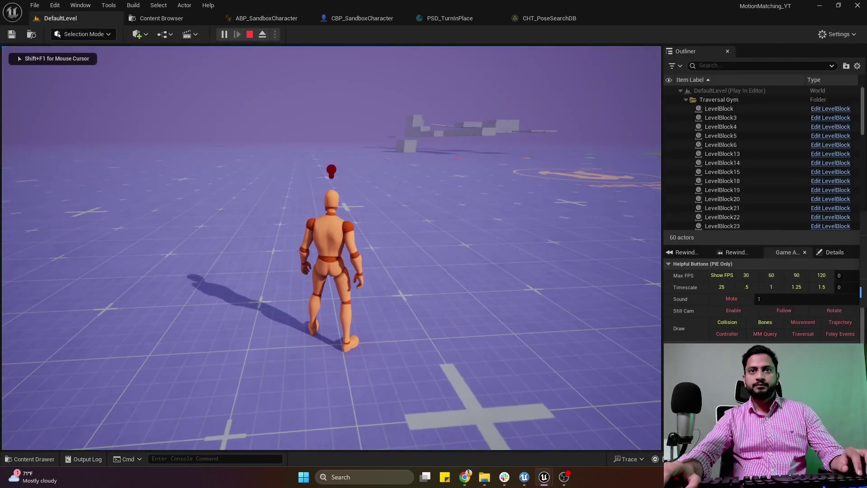
# Step: Test the character's turns in place and short runs in alternating directions, and end the play session
pyautogui.press('s')
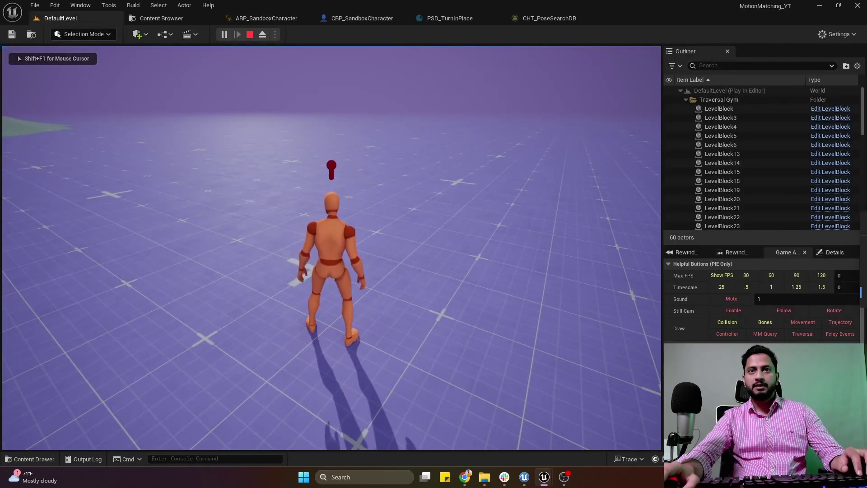
pyautogui.press('a')
pyautogui.press('s')
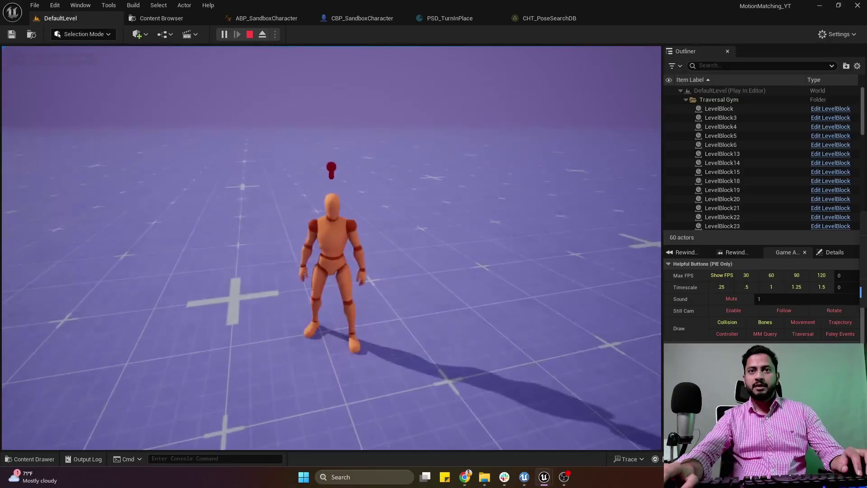
pyautogui.press('w')
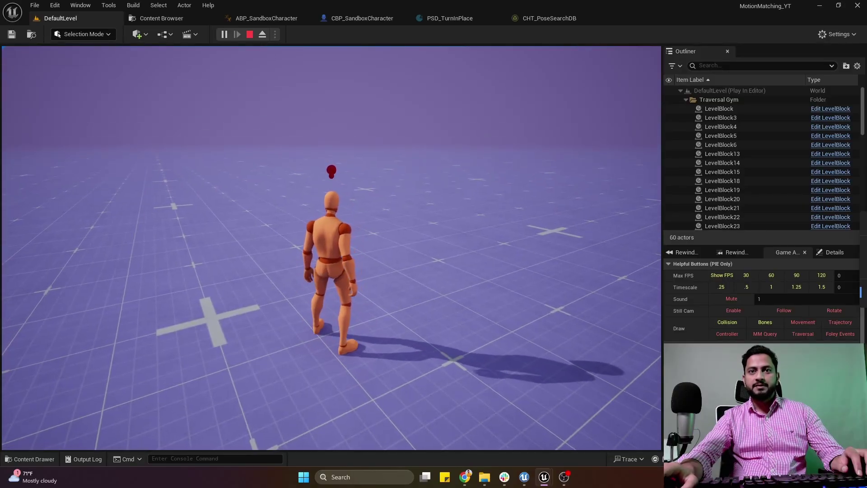
pyautogui.press('s')
pyautogui.press('w')
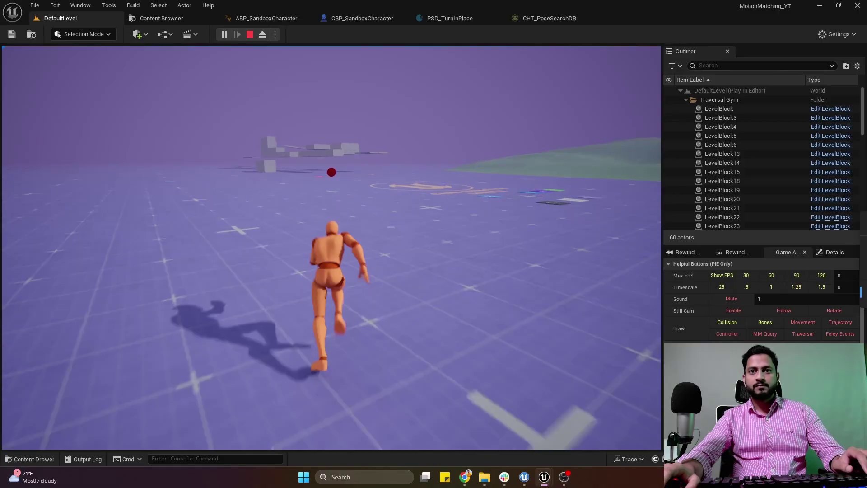
pyautogui.press('s')
pyautogui.press('w')
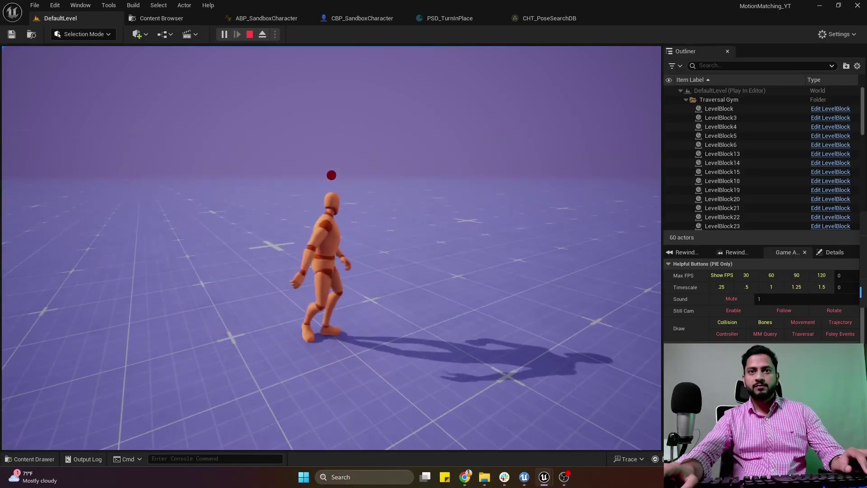
pyautogui.press('s')
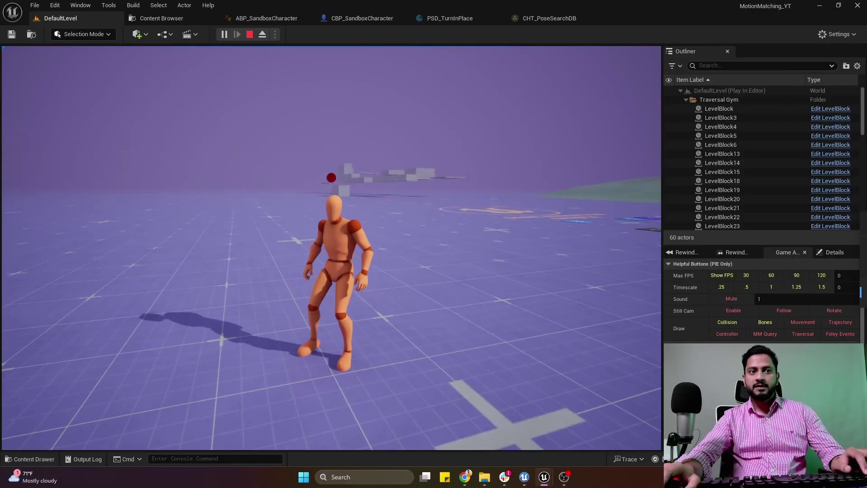
pyautogui.press('a')
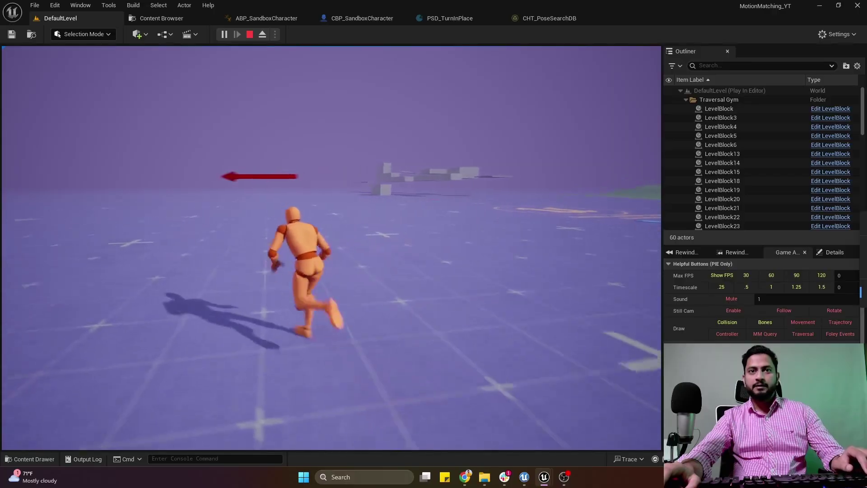
pyautogui.press('d')
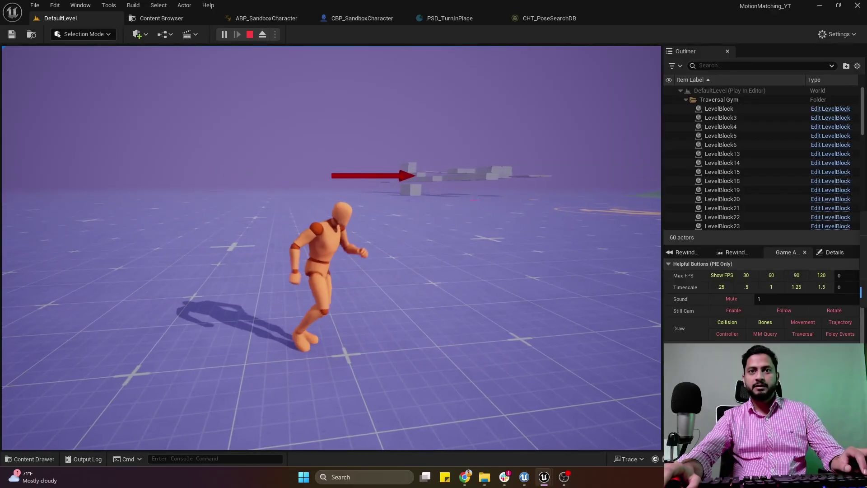
pyautogui.press('w')
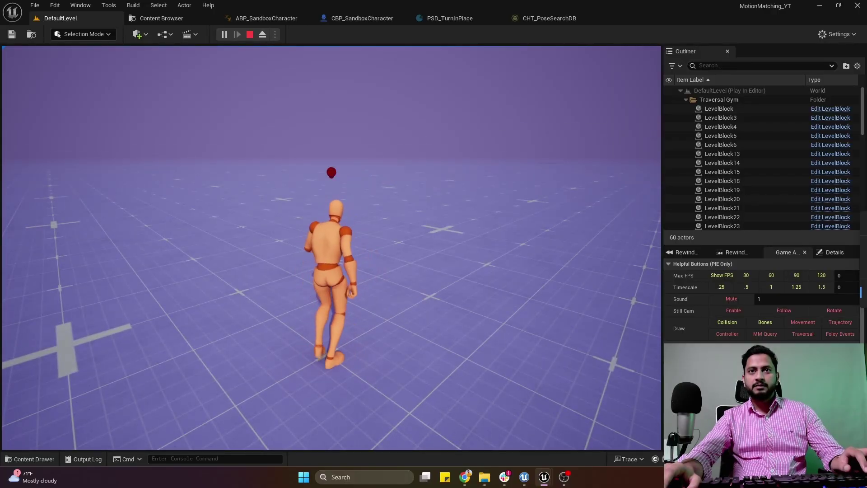
pyautogui.press('s')
pyautogui.press('a')
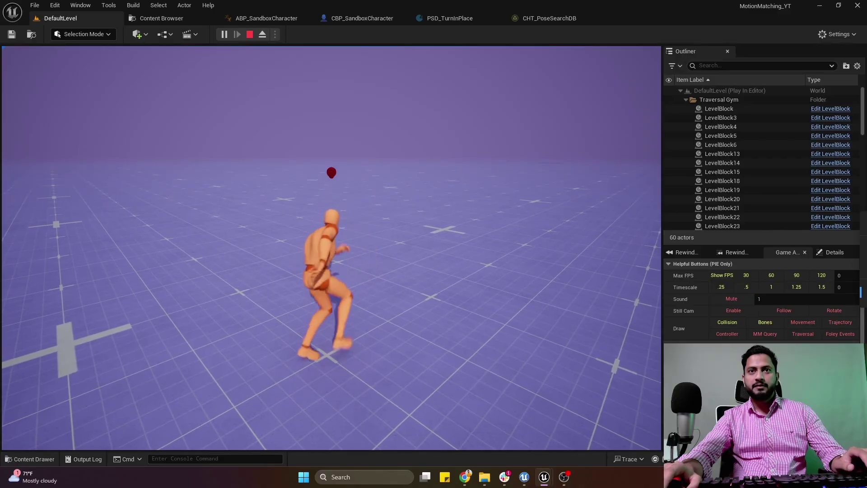
pyautogui.press('Escape')
# Step: Play DefaultLevel again and check the character's forward, backward and sideways turns from idle
pyautogui.click(221, 34)
pyautogui.press('w')
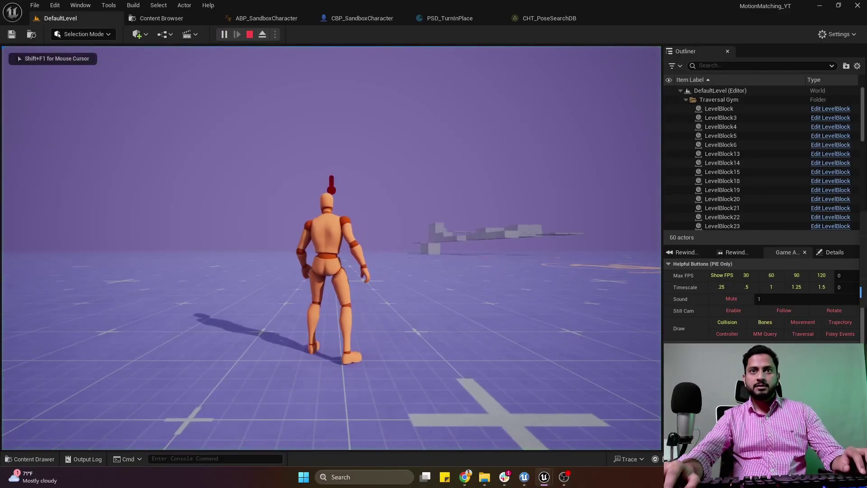
pyautogui.press('d')
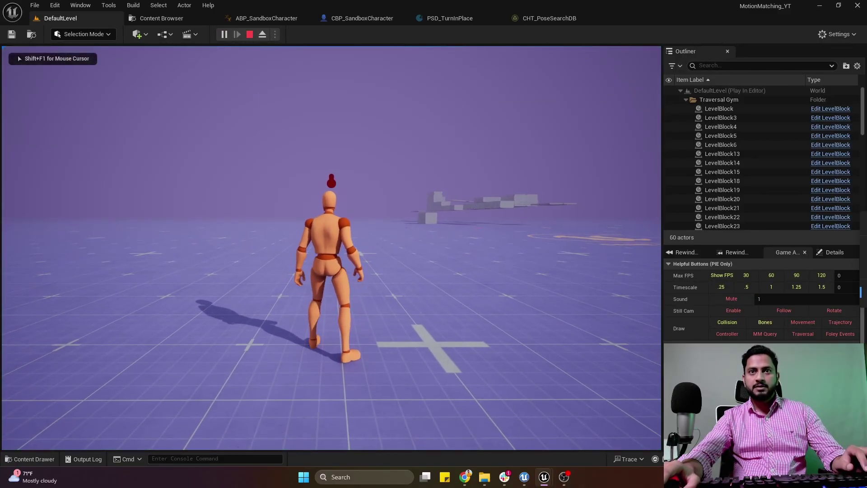
pyautogui.press('s')
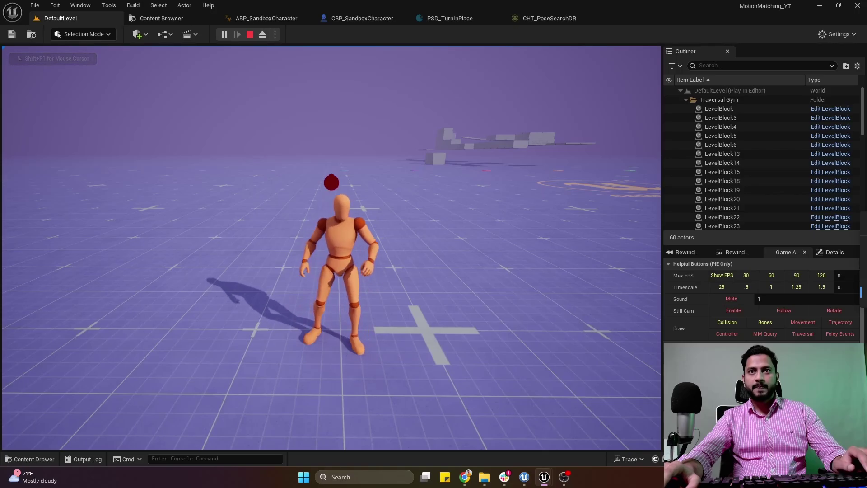
pyautogui.press('w')
pyautogui.press('a')
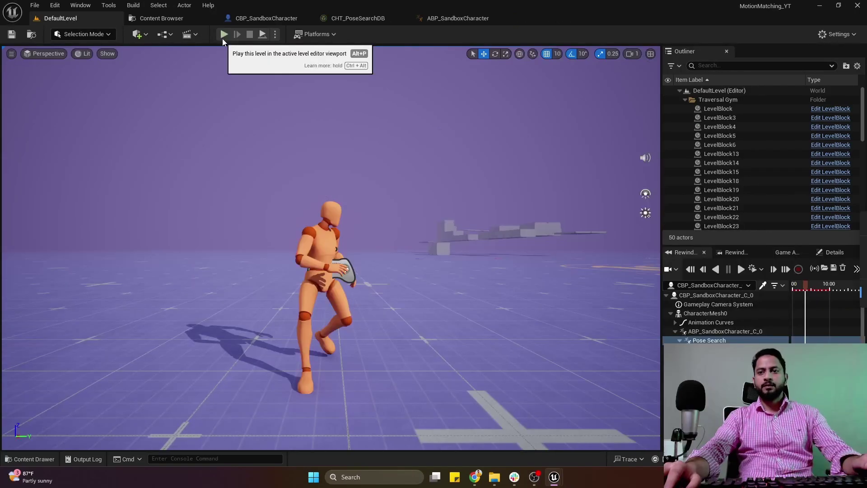
# Step: Run a brief play session of DefaultLevel and stop it
pyautogui.click(222, 38)
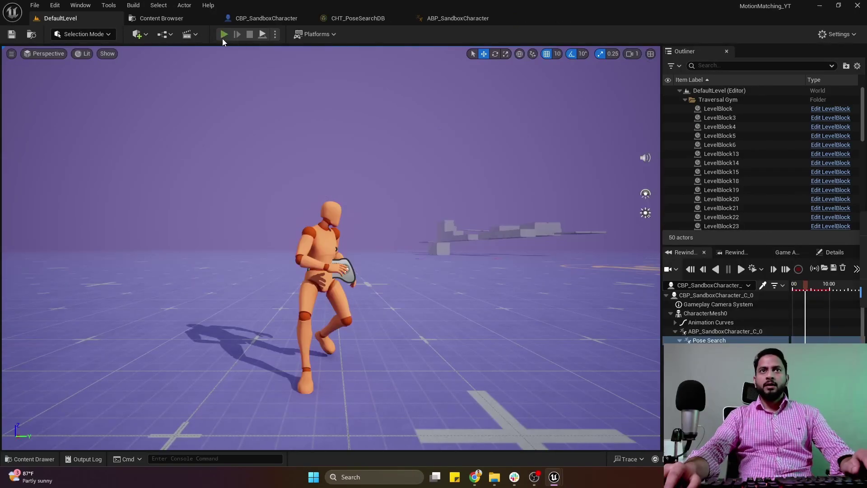
pyautogui.click(287, 201)
pyautogui.press('w')
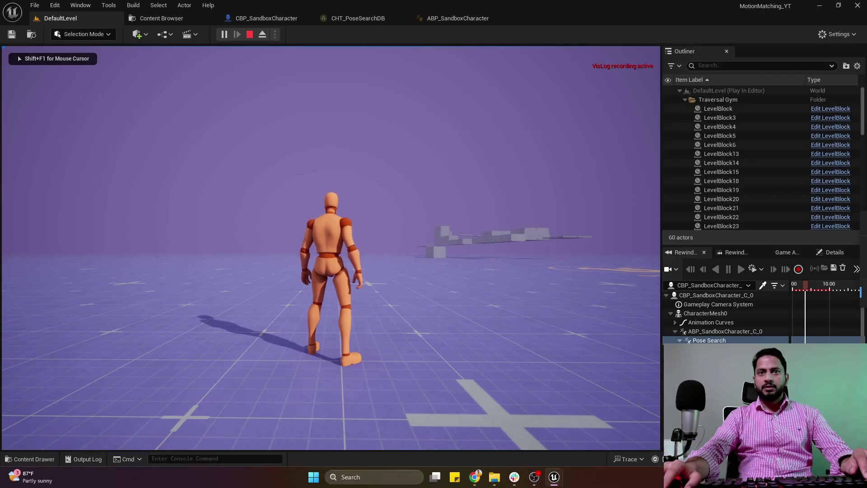
pyautogui.press('Escape')
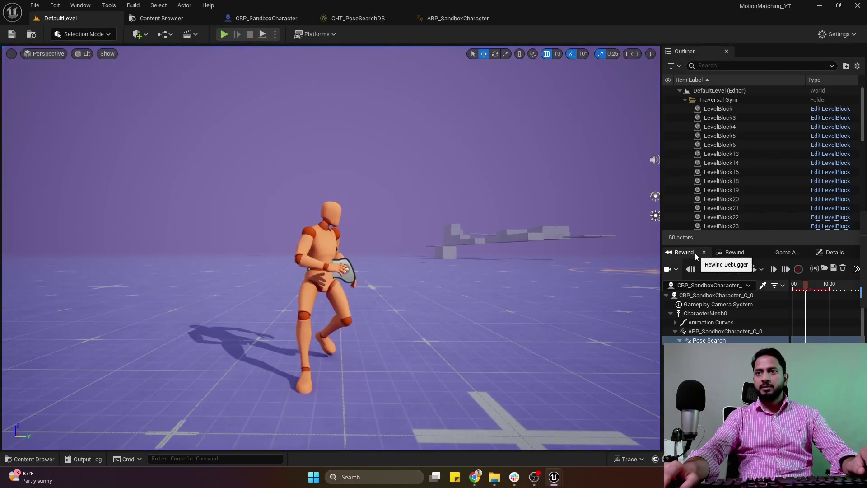
# Step: Start a play session in DefaultLevel and begin recording it in the Rewind Debugger
pyautogui.click(222, 35)
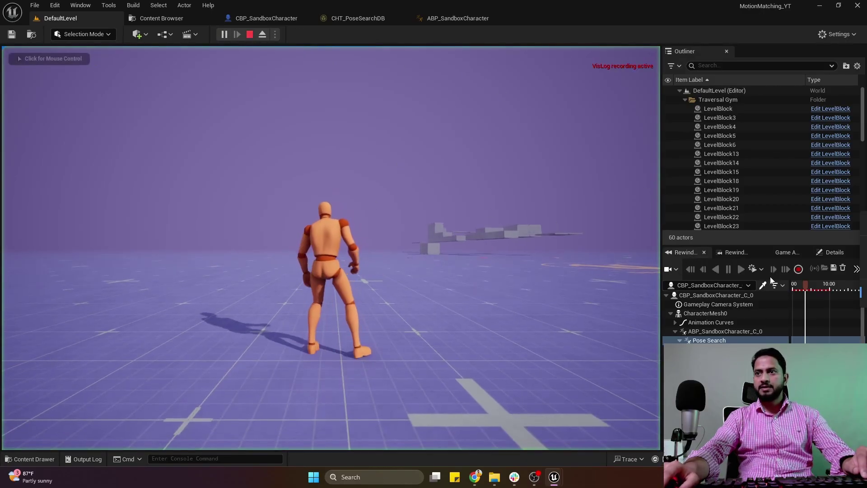
pyautogui.click(798, 270)
pyautogui.click(542, 252)
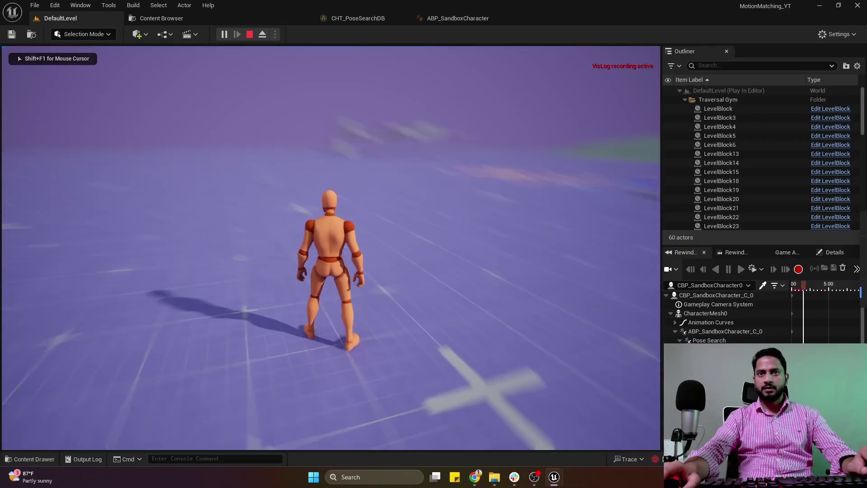
# Step: Turn the character back and forth in place during the recording, and eject from the character
pyautogui.press('s')
pyautogui.press('w')
pyautogui.press('s')
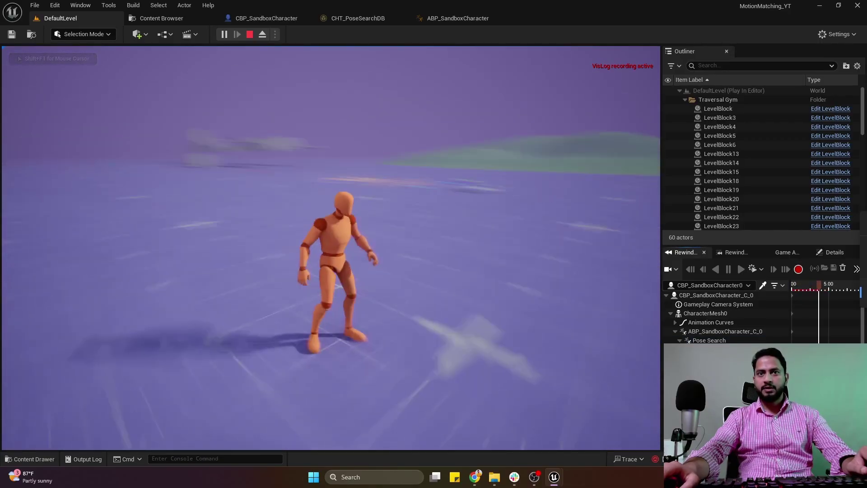
pyautogui.press('w')
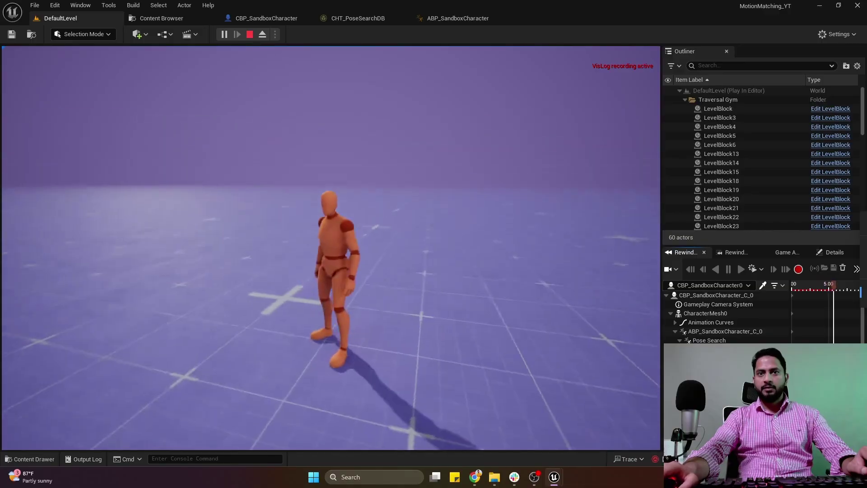
pyautogui.press('w')
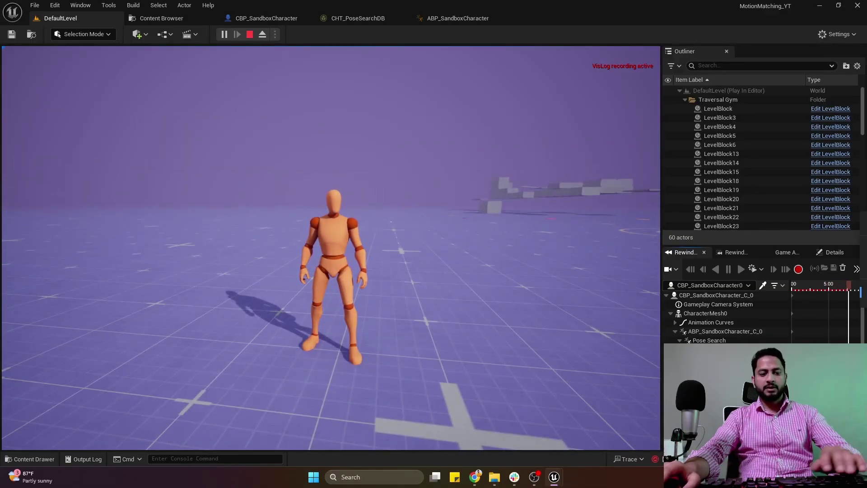
pyautogui.press('F8')
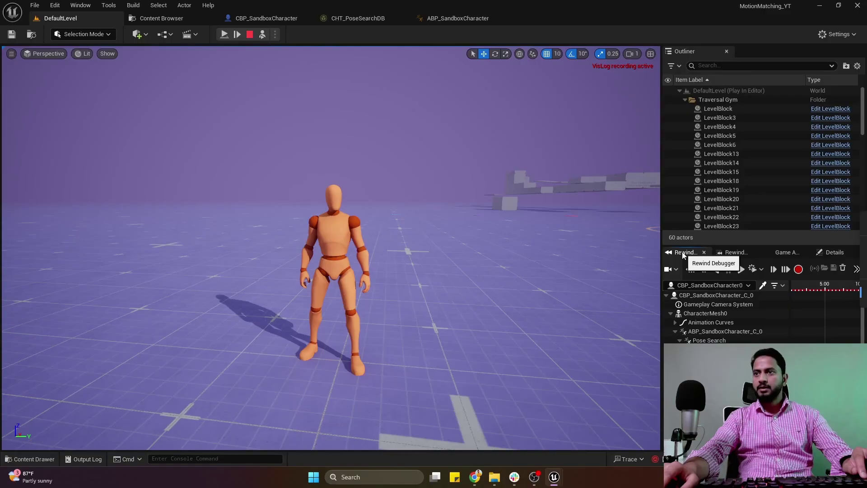
# Step: Dock the Rewind Debugger below the viewport and scrub the recording to about 6.00 seconds
pyautogui.moveTo(682, 253); pyautogui.dragTo(266, 398)
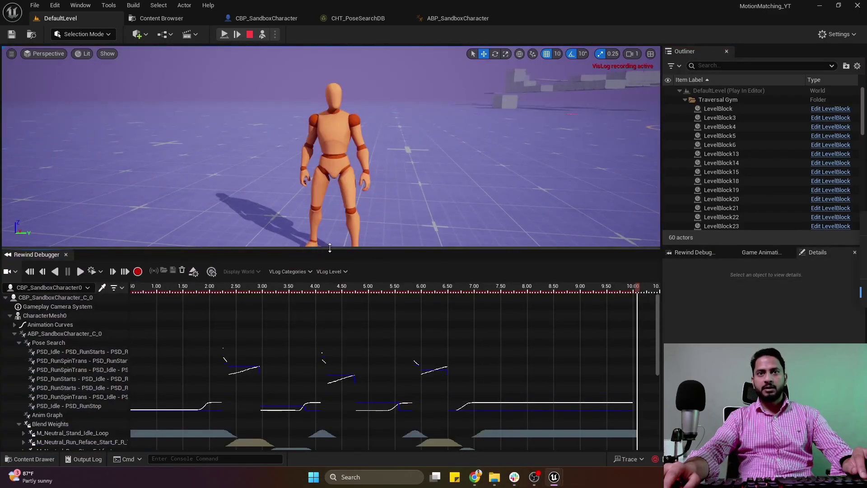
pyautogui.moveTo(325, 243)
pyautogui.mouseDown()
pyautogui.moveTo(325, 262)
pyautogui.moveTo(325, 254)
pyautogui.mouseUp()
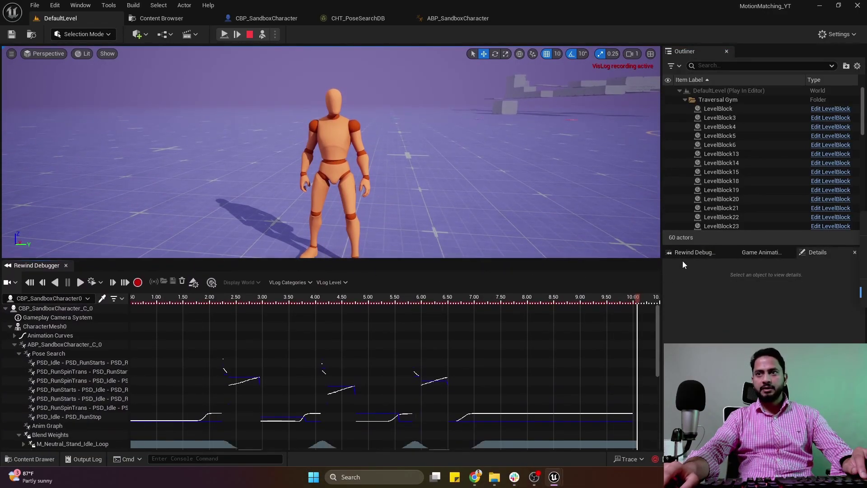
pyautogui.moveTo(461, 303); pyautogui.dragTo(423, 328)
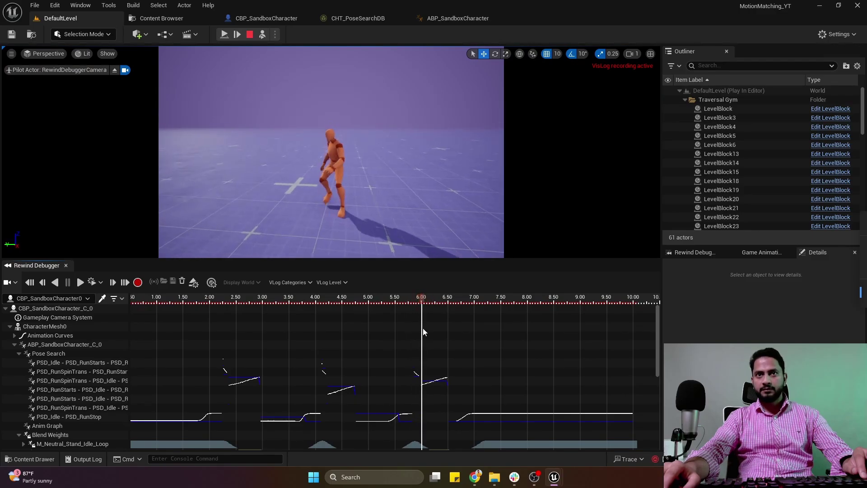
# Step: Select the Pose Search track and inspect the active pose's database and asset in the Rewind Debugger Details, scrubbing just past 6 seconds
pyautogui.click(691, 253)
pyautogui.moveTo(661, 280); pyautogui.dragTo(735, 290)
pyautogui.click(445, 352)
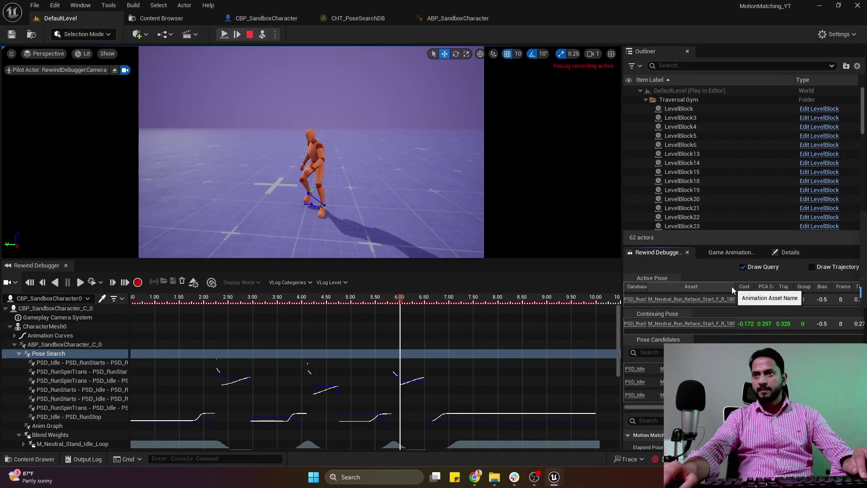
pyautogui.moveTo(735, 287); pyautogui.dragTo(767, 288)
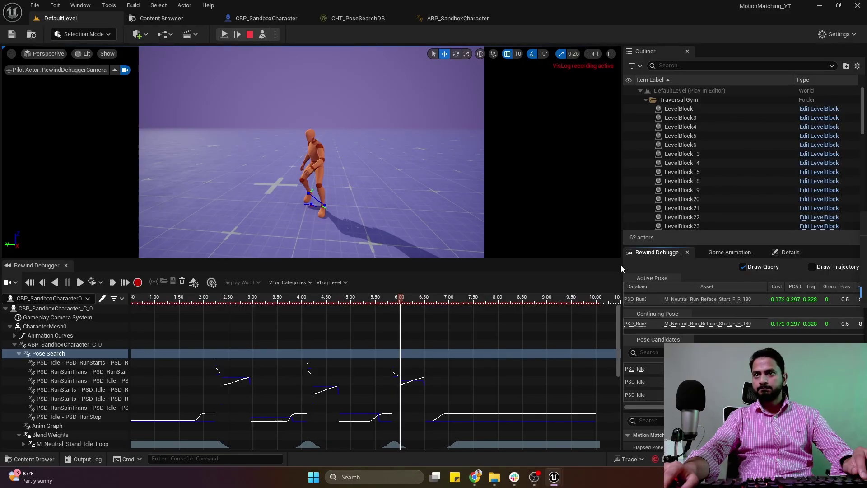
pyautogui.moveTo(622, 265); pyautogui.dragTo(597, 271)
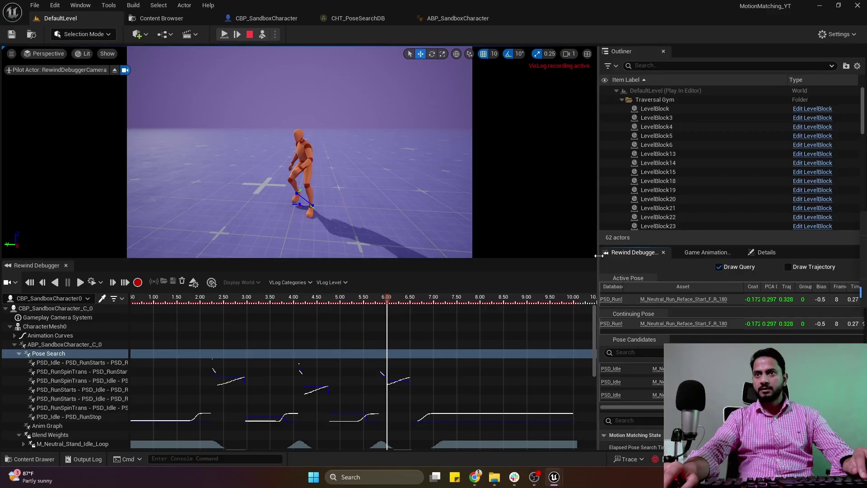
pyautogui.moveTo(597, 257); pyautogui.dragTo(575, 256)
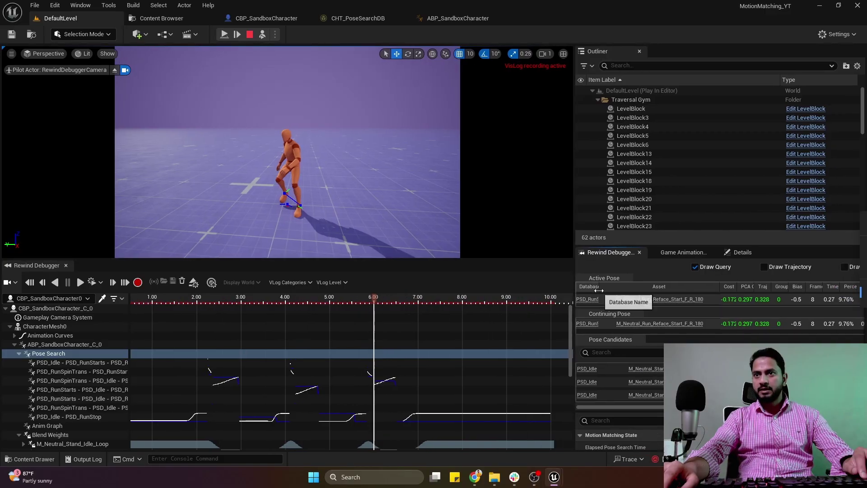
pyautogui.moveTo(600, 291); pyautogui.dragTo(662, 291)
pyautogui.moveTo(574, 250); pyautogui.dragTo(660, 279)
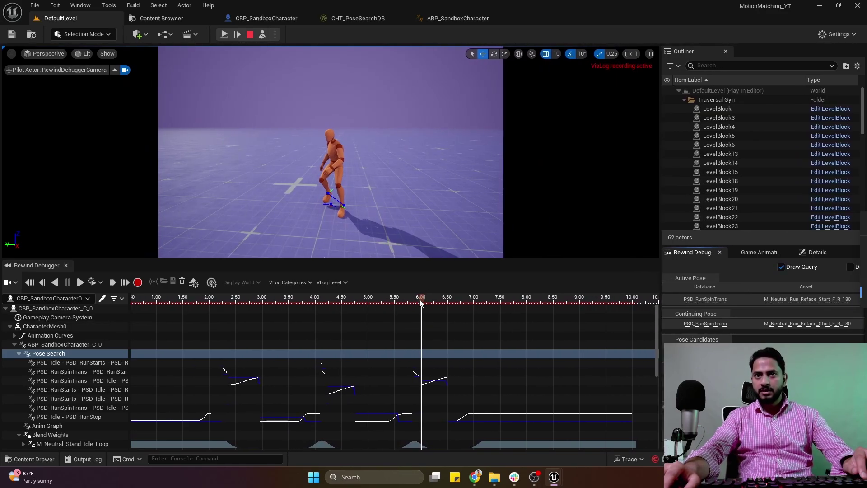
pyautogui.moveTo(422, 301)
pyautogui.mouseDown()
pyautogui.moveTo(458, 312)
pyautogui.moveTo(435, 317)
pyautogui.moveTo(447, 313)
pyautogui.moveTo(431, 307)
pyautogui.mouseUp()
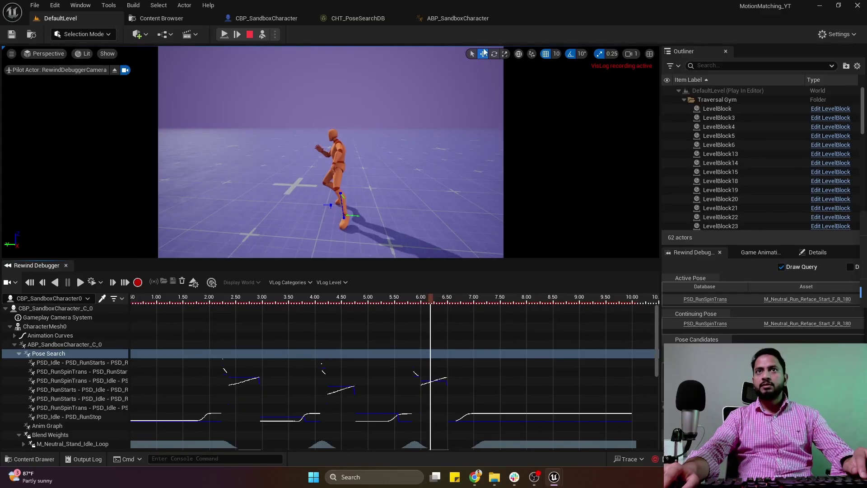
# Step: Float CHT_PoseSearchDB as a separate window over DefaultLevel and set its debug target to ABP_SandboxCharacter_C_0 in CBP_SandboxCharacter_C_0
pyautogui.moveTo(378, 18); pyautogui.dragTo(589, 191)
pyautogui.click(84, 19)
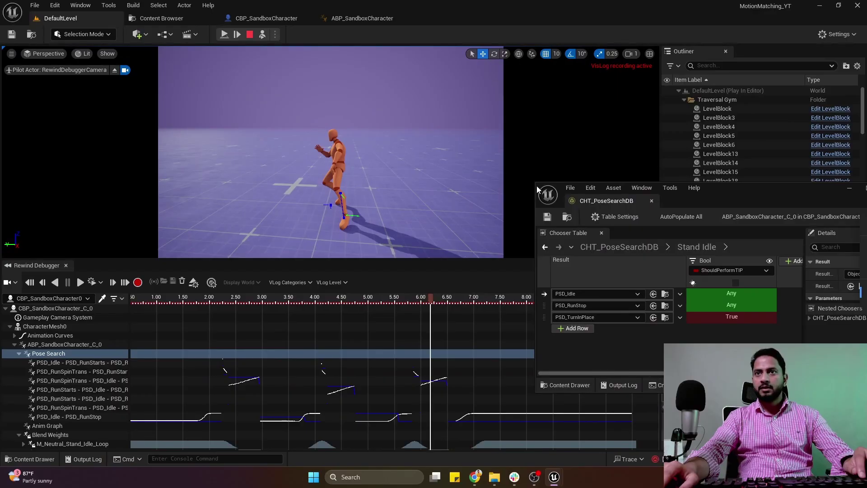
pyautogui.moveTo(737, 200); pyautogui.dragTo(686, 137)
pyautogui.click(721, 153)
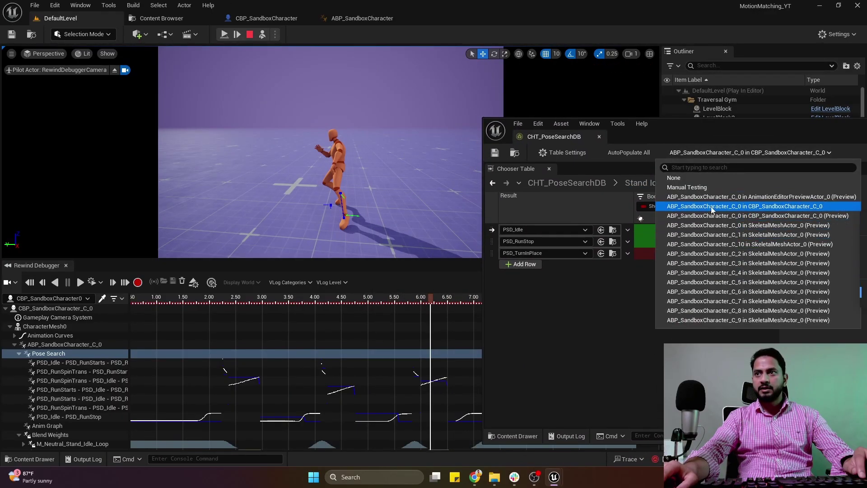
pyautogui.click(788, 208)
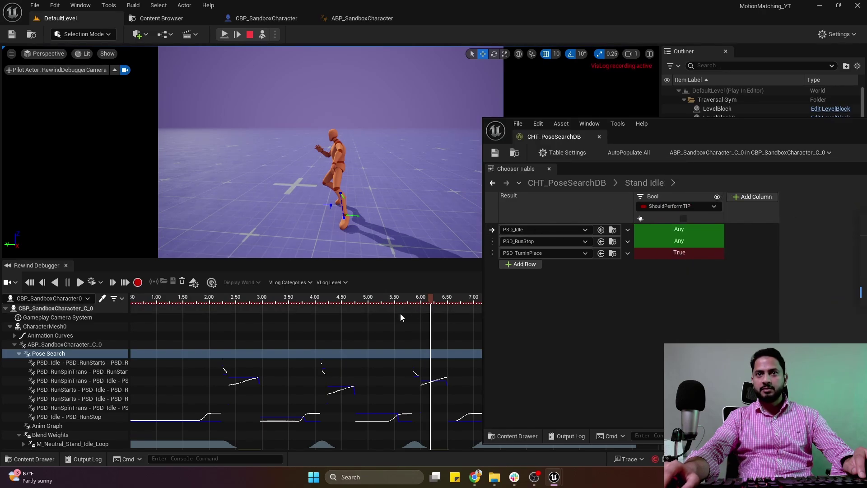
# Step: Scrub the recording between about 6 and 6.6 seconds and check which rows are chosen in CHT_PoseSearchDB and its Stand Idle table
pyautogui.moveTo(400, 315); pyautogui.dragTo(218, 326, button='right')
pyautogui.moveTo(273, 298)
pyautogui.mouseDown()
pyautogui.moveTo(257, 299)
pyautogui.moveTo(316, 306)
pyautogui.moveTo(192, 307)
pyautogui.moveTo(221, 317)
pyautogui.moveTo(244, 304)
pyautogui.moveTo(277, 306)
pyautogui.moveTo(255, 305)
pyautogui.moveTo(265, 310)
pyautogui.mouseUp()
pyautogui.click(492, 183)
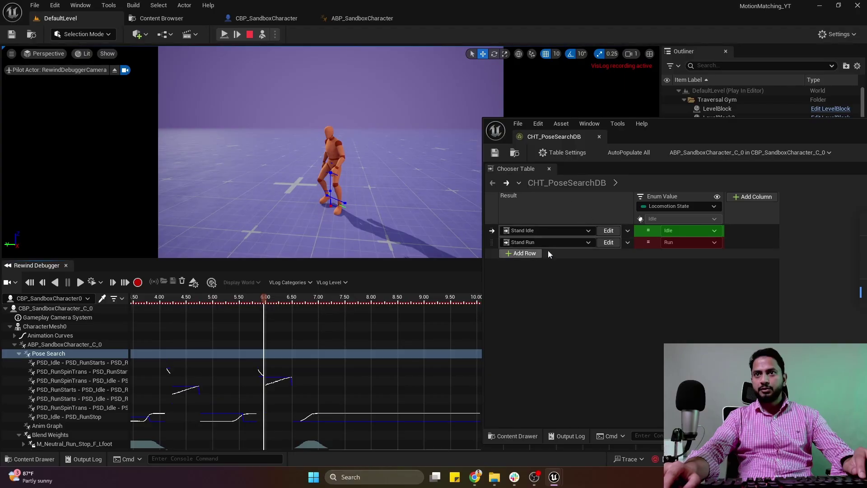
pyautogui.moveTo(264, 297); pyautogui.dragTo(265, 301)
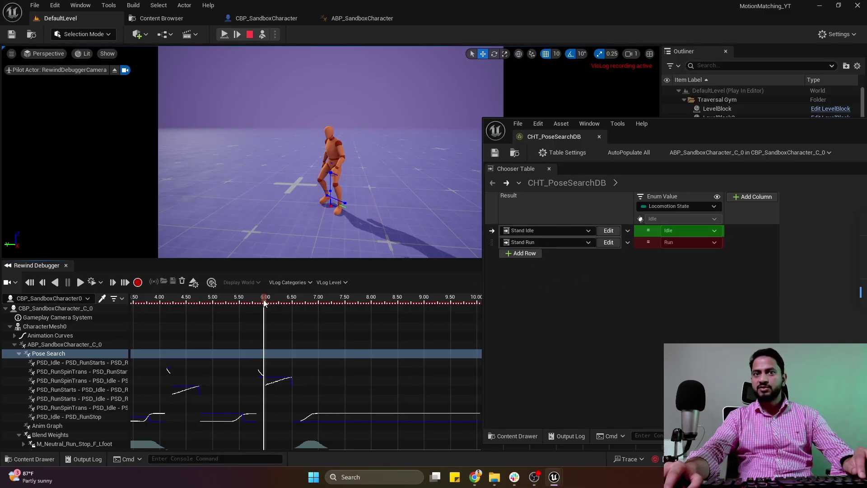
pyautogui.moveTo(262, 301)
pyautogui.mouseDown()
pyautogui.moveTo(248, 305)
pyautogui.moveTo(270, 313)
pyautogui.moveTo(248, 305)
pyautogui.moveTo(265, 306)
pyautogui.mouseUp()
pyautogui.click(609, 231)
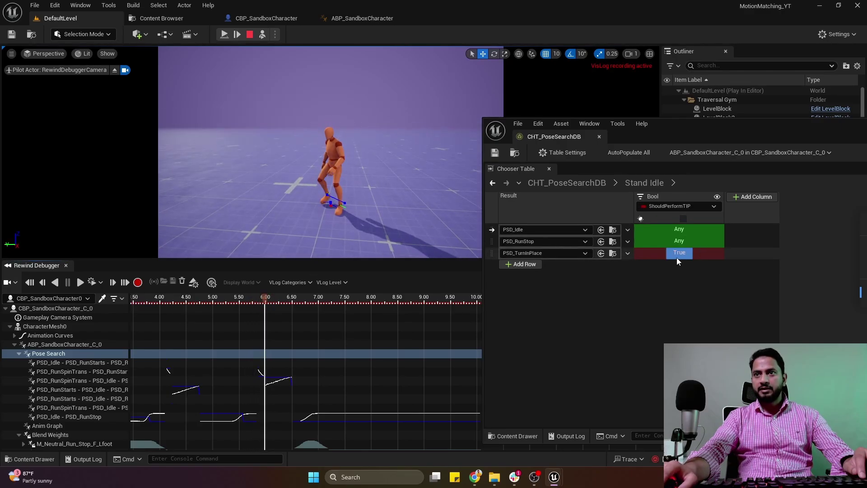
pyautogui.click(251, 306)
pyautogui.moveTo(251, 306); pyautogui.dragTo(298, 309)
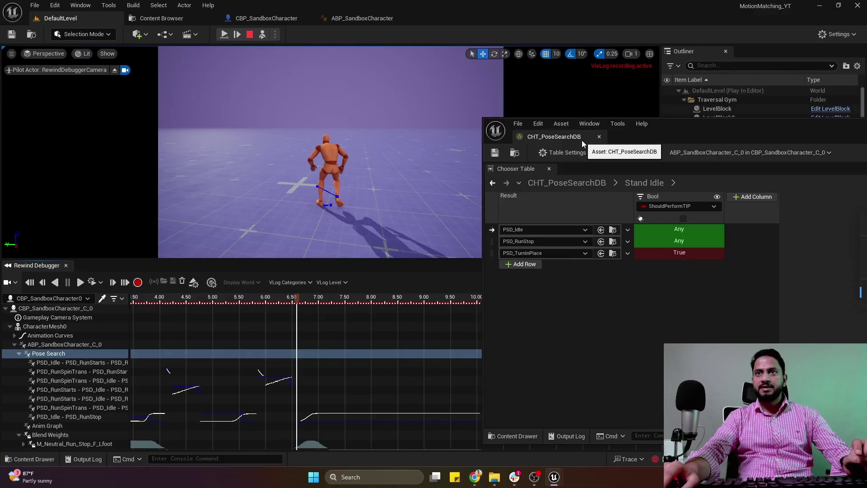
# Step: Dock CHT_PoseSearchDB back into the main window, return the Rewind Debugger beside the Details panel, and stop the play session
pyautogui.moveTo(581, 140); pyautogui.dragTo(451, 19)
pyautogui.click(53, 6)
pyautogui.moveTo(26, 9)
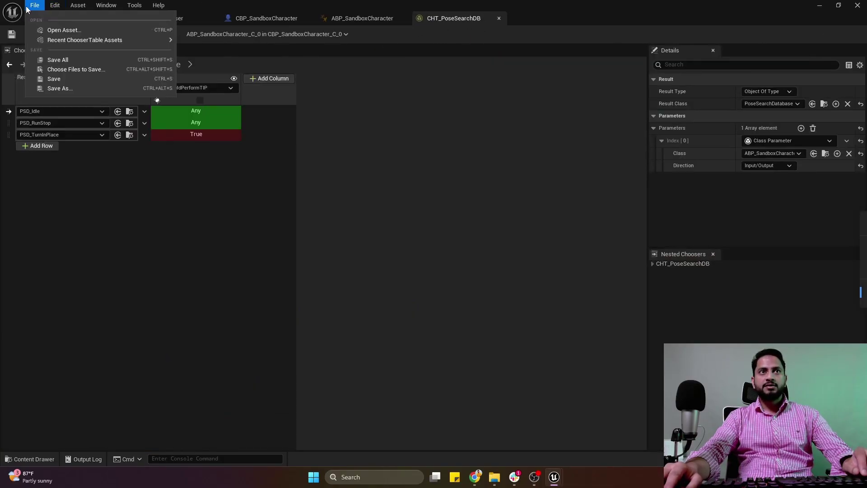
pyautogui.click(298, 3)
pyautogui.click(92, 18)
pyautogui.moveTo(68, 265); pyautogui.dragTo(715, 264)
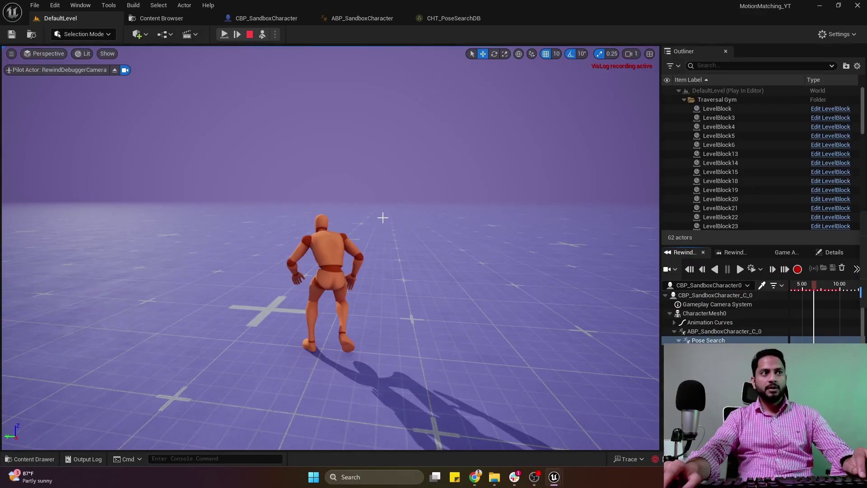
pyautogui.click(255, 35)
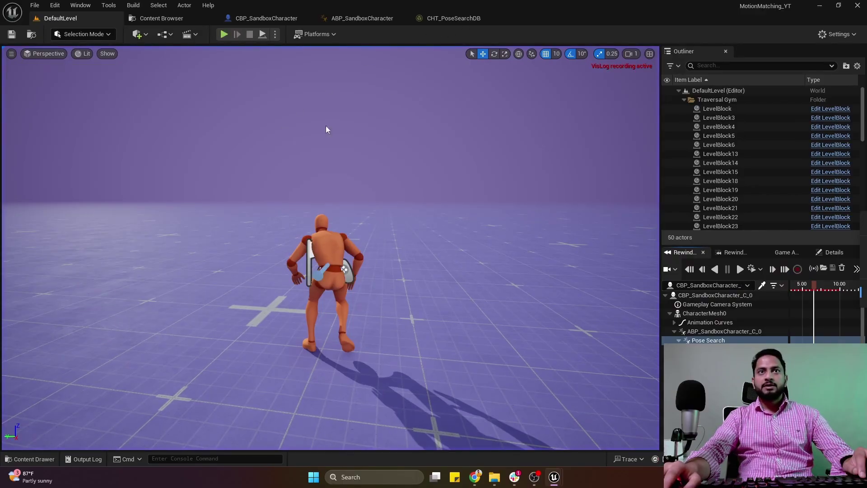
# Step: In the AnimGraph of ABP_SandboxCharacter, open the Motion Matching node's On Update function
pyautogui.click(360, 21)
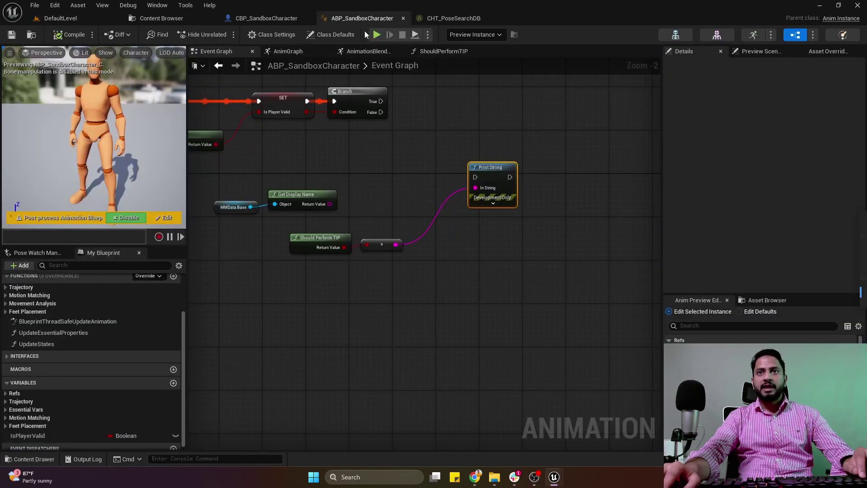
pyautogui.click(307, 51)
pyautogui.scroll(-3, 251, 169)
pyautogui.scroll(4, 434, 175)
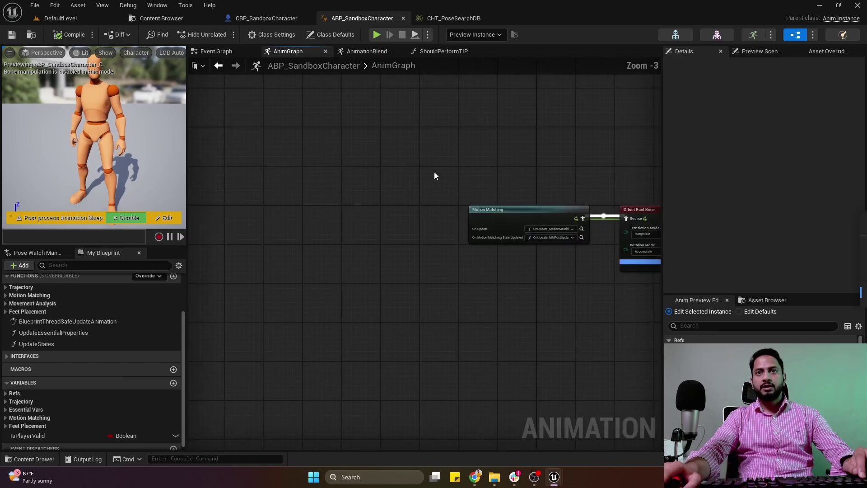
pyautogui.moveTo(497, 140); pyautogui.dragTo(286, 132, button='right')
pyautogui.click(319, 203)
pyautogui.moveTo(382, 170); pyautogui.dragTo(339, 171, button='right')
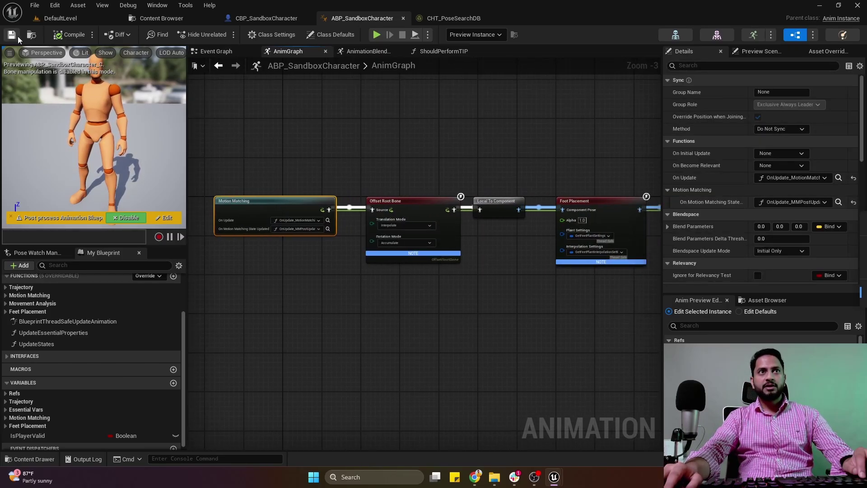
pyautogui.scroll(2, 310, 196)
pyautogui.scroll(1, 383, 166)
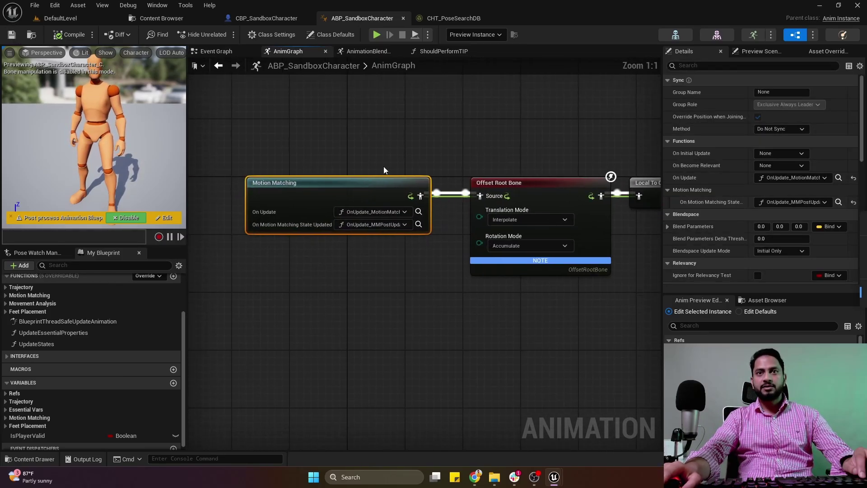
pyautogui.click(357, 131)
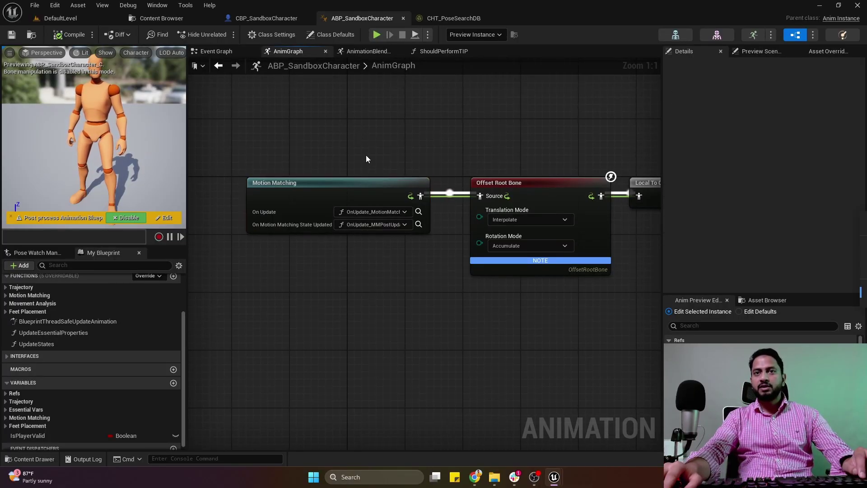
pyautogui.click(364, 195)
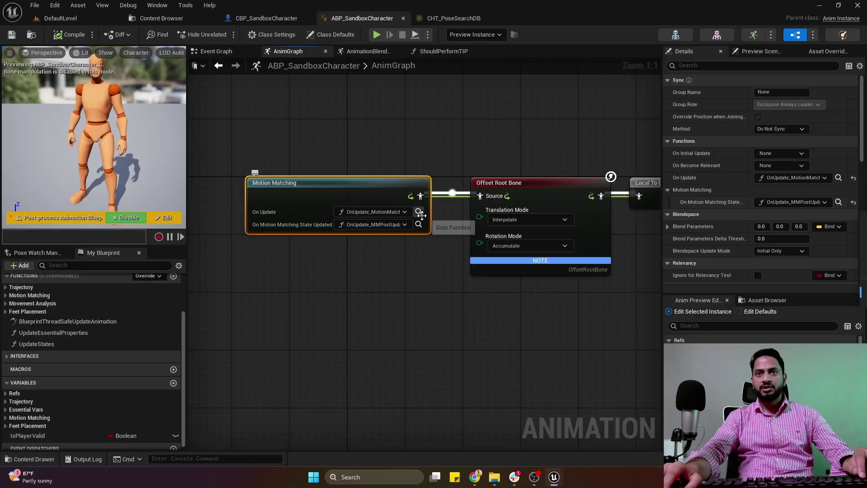
pyautogui.click(419, 211)
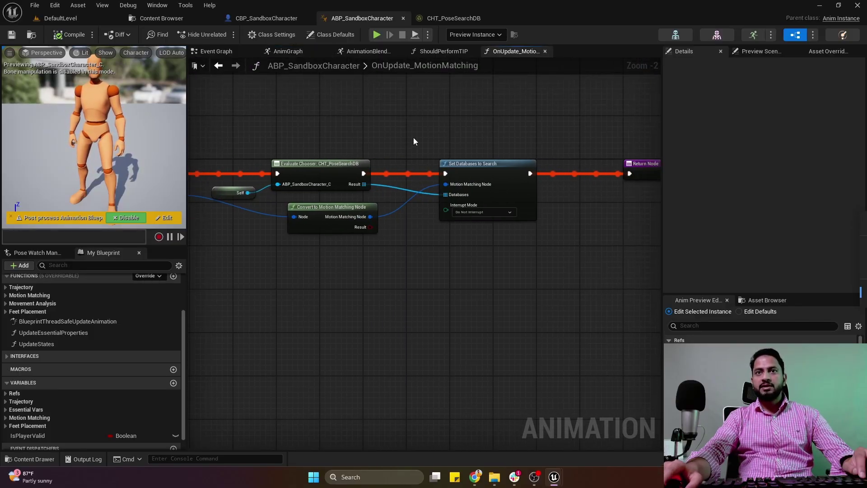
# Step: Review the Evaluate Chooser node in OnUpdate_MotionMatching against the Stand Idle rows of CHT_PoseSearchDB
pyautogui.moveTo(315, 145); pyautogui.dragTo(381, 152, button='right')
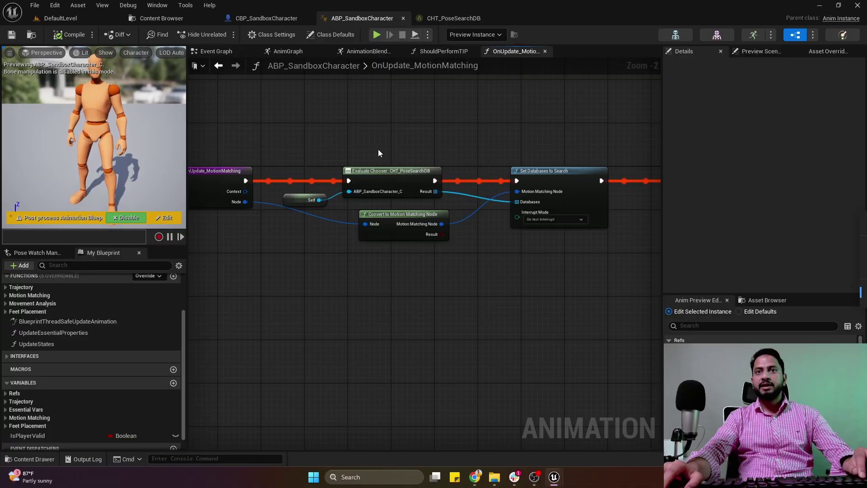
pyautogui.moveTo(304, 154); pyautogui.dragTo(439, 193)
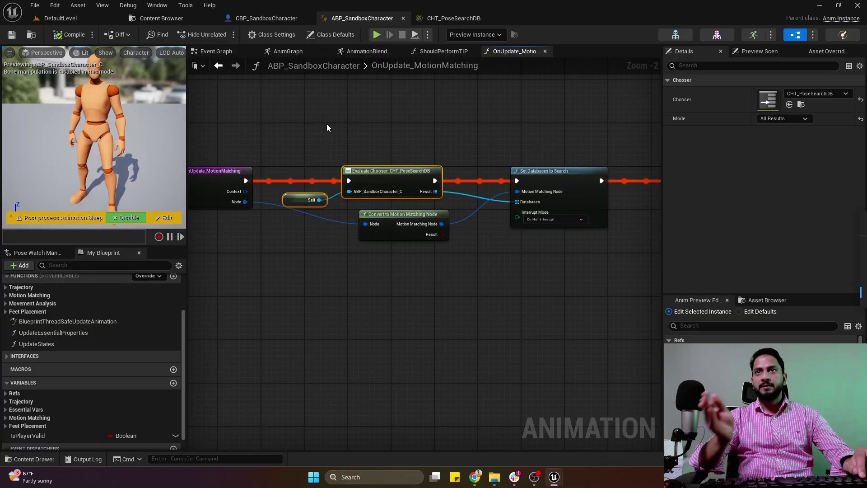
pyautogui.click(453, 18)
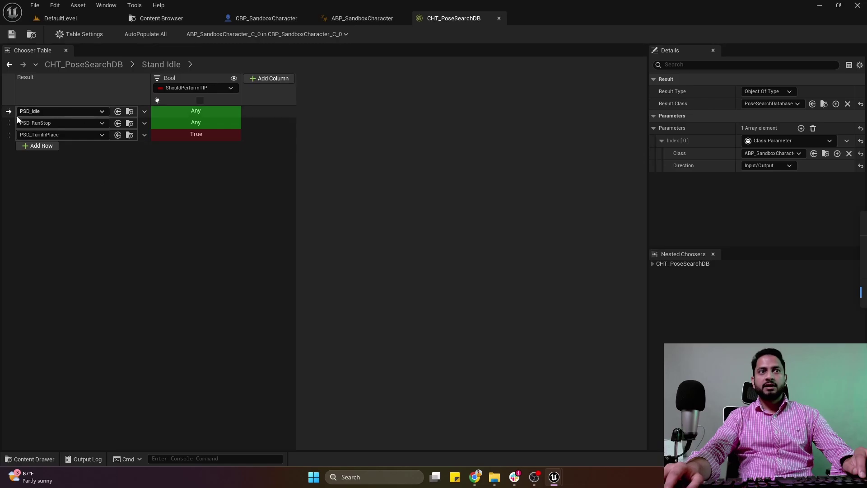
pyautogui.click(79, 18)
pyautogui.click(370, 19)
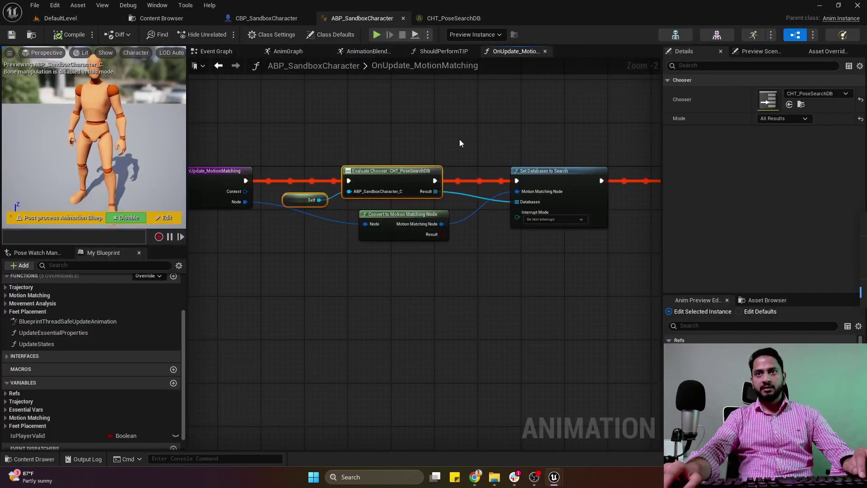
# Step: Examine the Set Databases to Search node and how the Evaluate Chooser and Convert to Motion Matching Node outputs feed it
pyautogui.moveTo(567, 146); pyautogui.dragTo(471, 136, button='right')
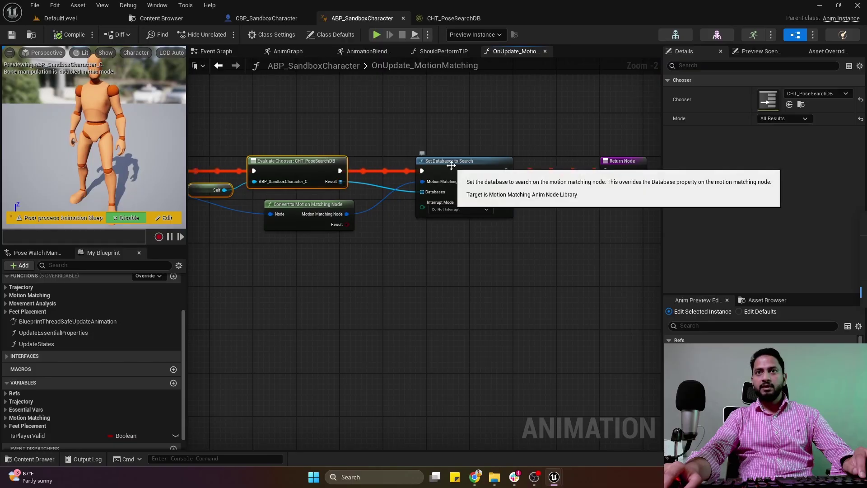
pyautogui.click(466, 170)
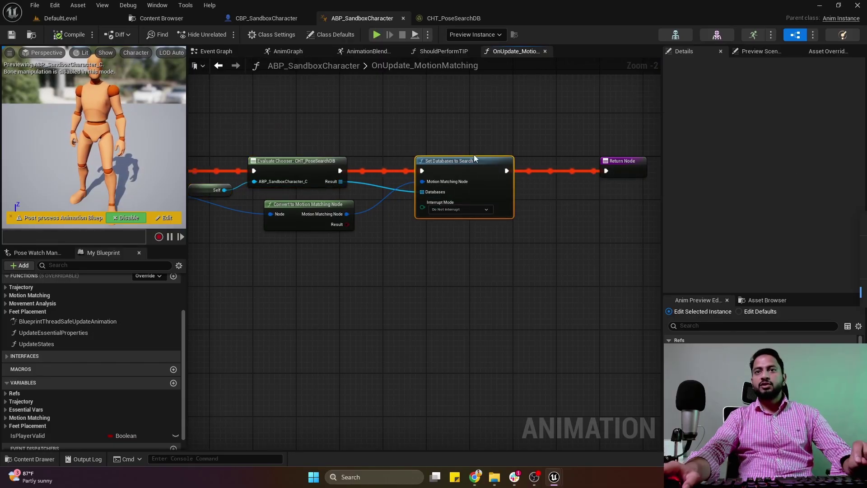
pyautogui.scroll(2, 443, 255)
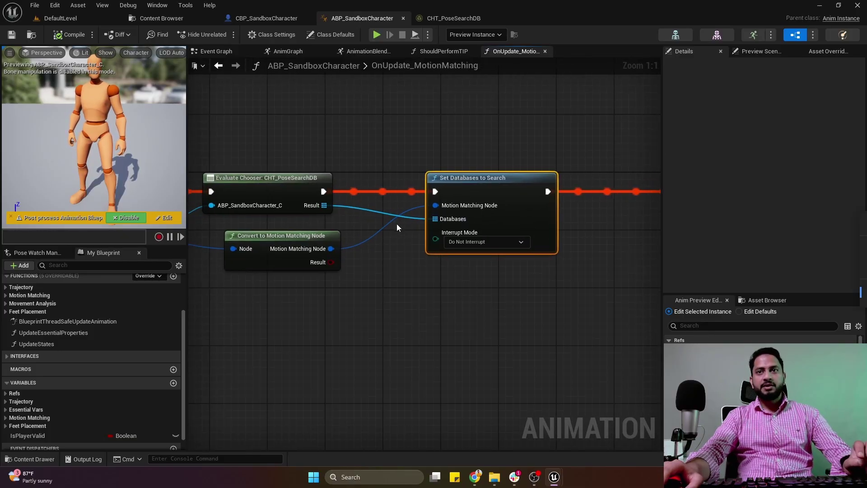
pyautogui.moveTo(299, 180); pyautogui.dragTo(306, 179)
pyautogui.click(337, 126)
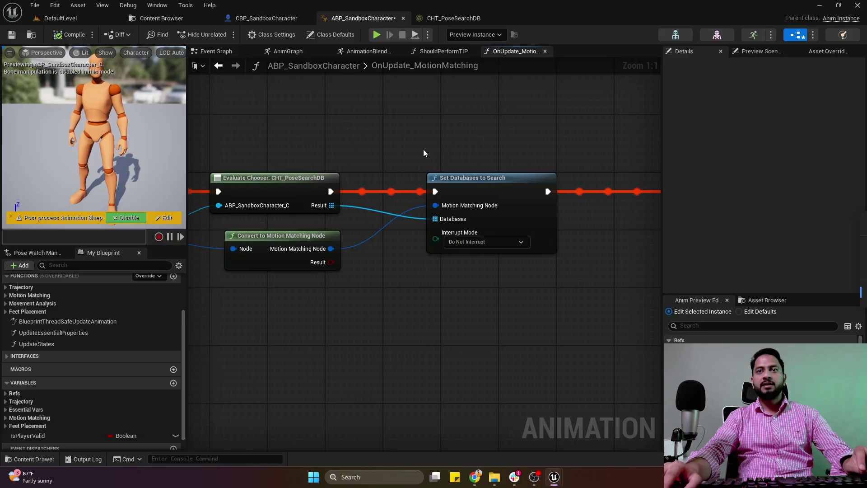
pyautogui.moveTo(313, 139); pyautogui.dragTo(521, 291)
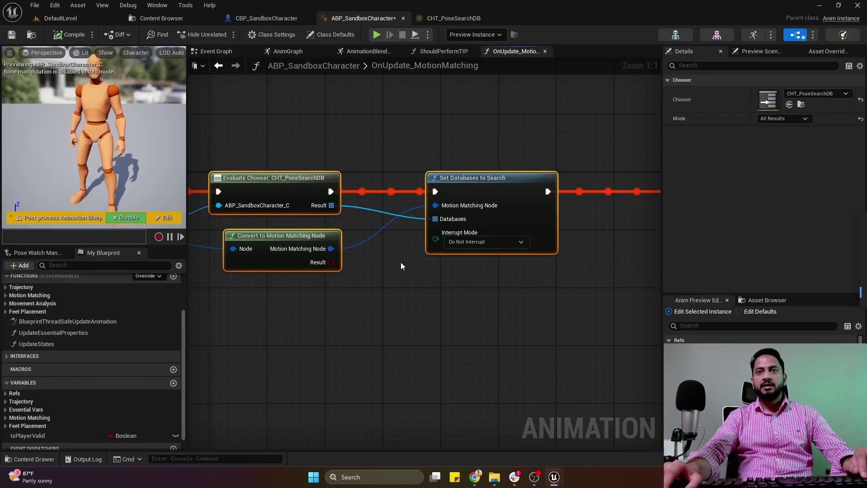
# Step: Examine the Interrupt Mode options of the Set Databases to Search node
pyautogui.moveTo(402, 242); pyautogui.dragTo(489, 297)
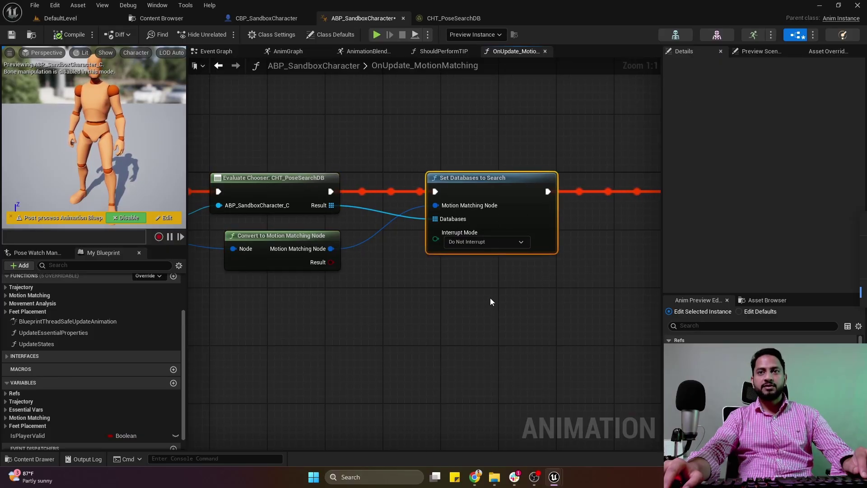
pyautogui.click(491, 299)
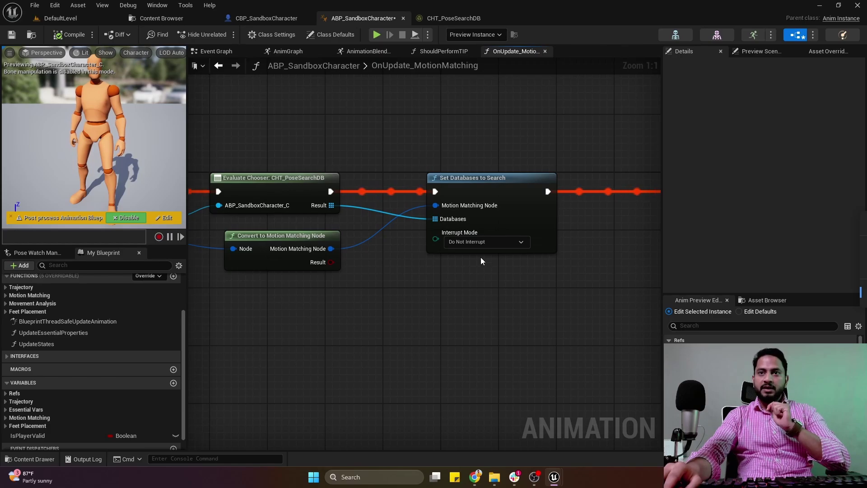
pyautogui.click(478, 245)
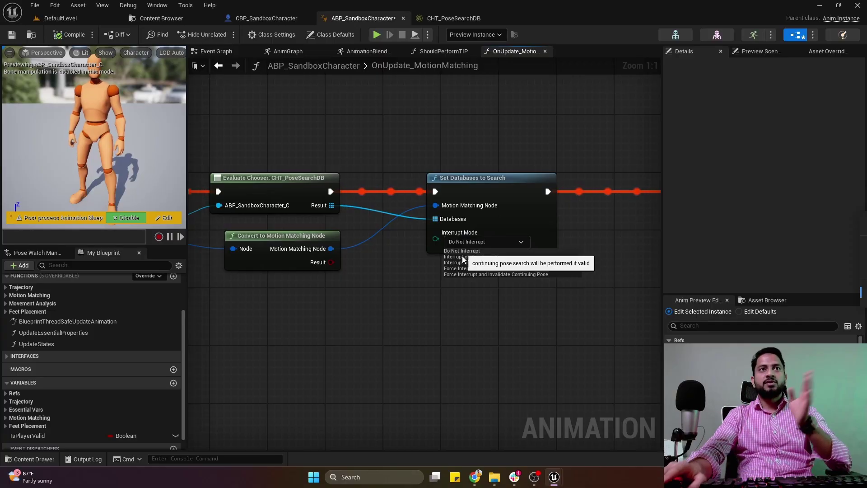
# Step: Play DefaultLevel to check the character's turning behaviour, stop the session, and return to OnUpdate_MotionMatching in ABP_SandboxCharacter
pyautogui.click(93, 21)
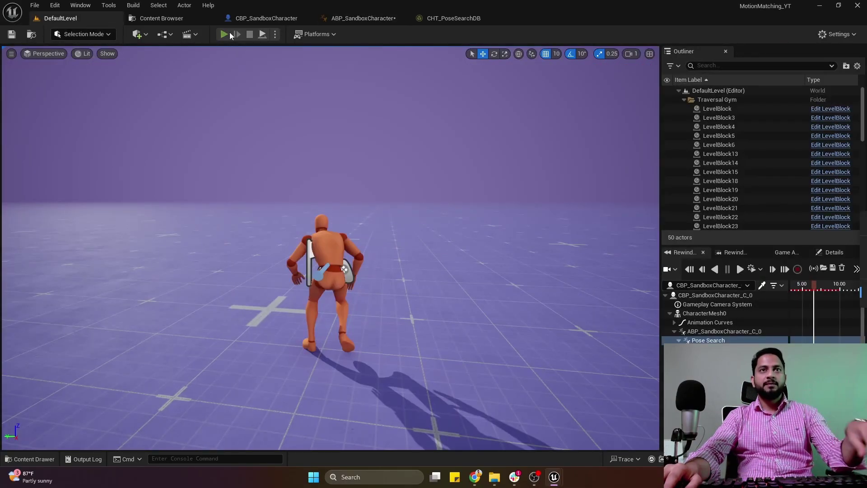
pyautogui.click(229, 32)
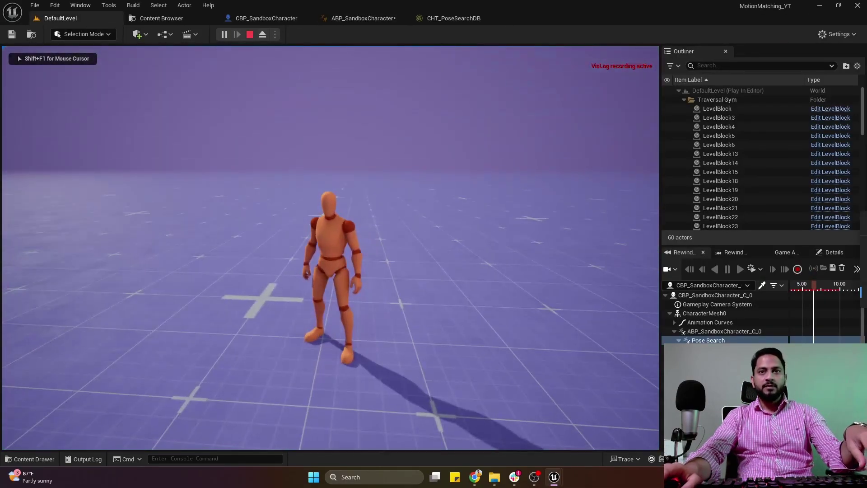
pyautogui.press('w')
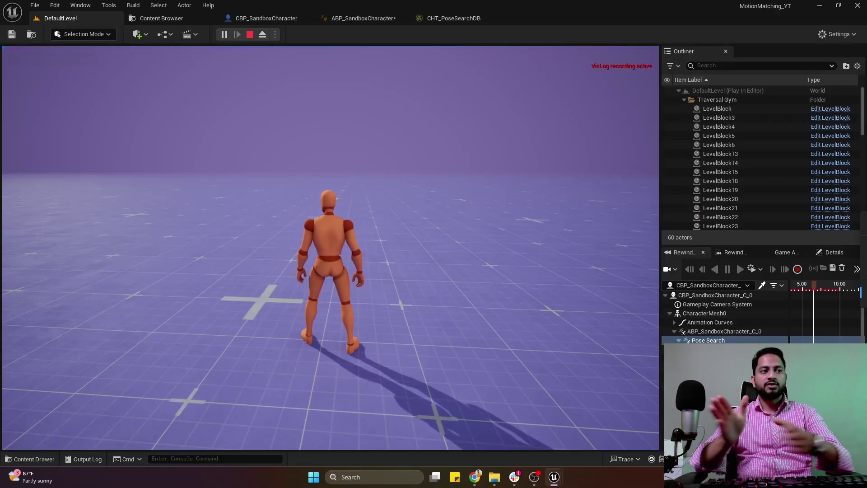
pyautogui.press('Escape')
pyautogui.click(364, 18)
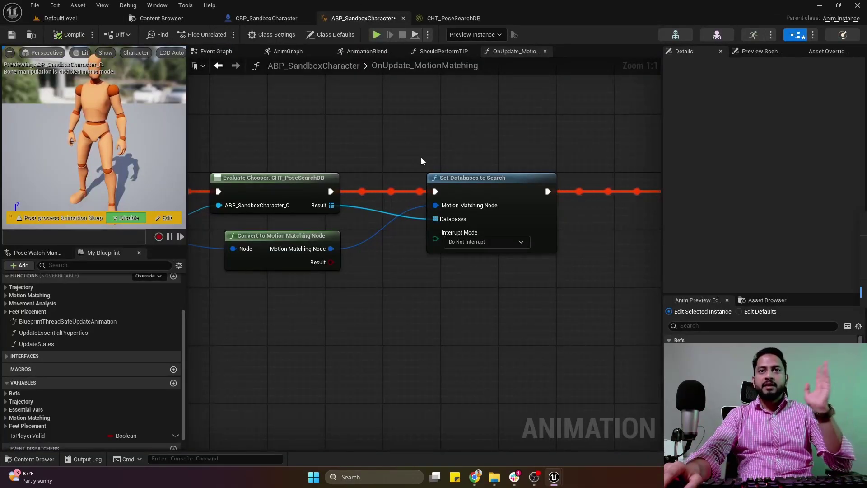
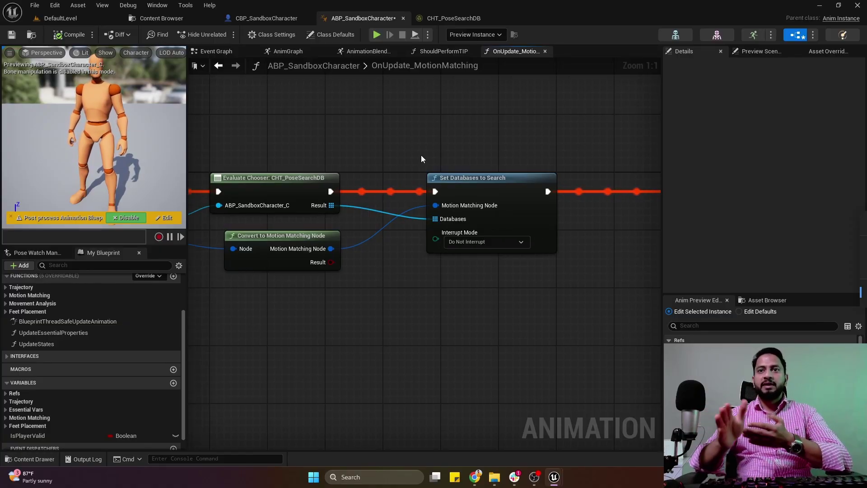
# Step: Save ABP_SandboxCharacter and inspect the Interrupt Mode input of the Set Databases to Search node
pyautogui.moveTo(462, 135); pyautogui.dragTo(505, 113, button='right')
pyautogui.click(11, 35)
pyautogui.scroll(-3, 486, 140)
pyautogui.moveTo(486, 140); pyautogui.dragTo(443, 113, button='right')
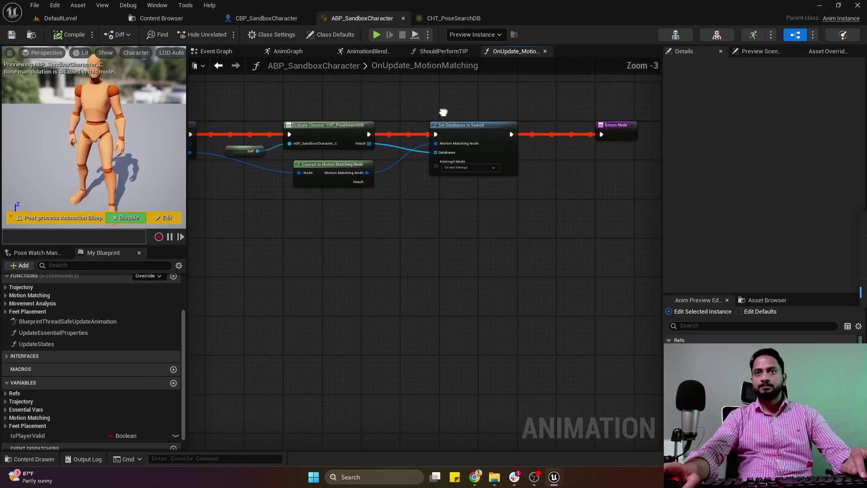
pyautogui.scroll(3, 451, 207)
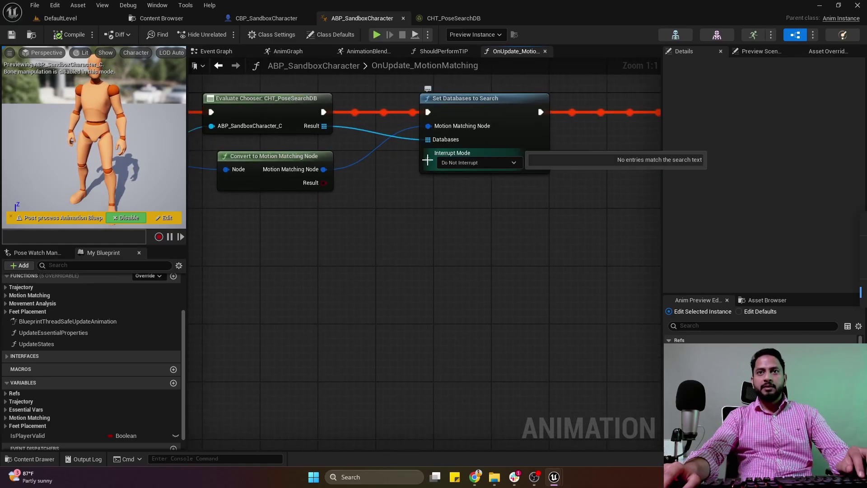
# Step: Create a function named GetMMInteruptMode in ABP_SandboxCharacter and add an output parameter to it
pyautogui.scroll(2, 153, 301)
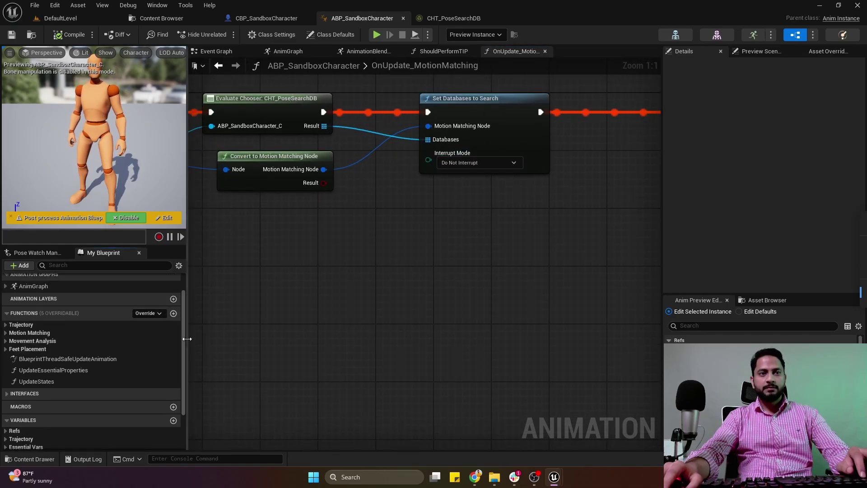
pyautogui.click(173, 314)
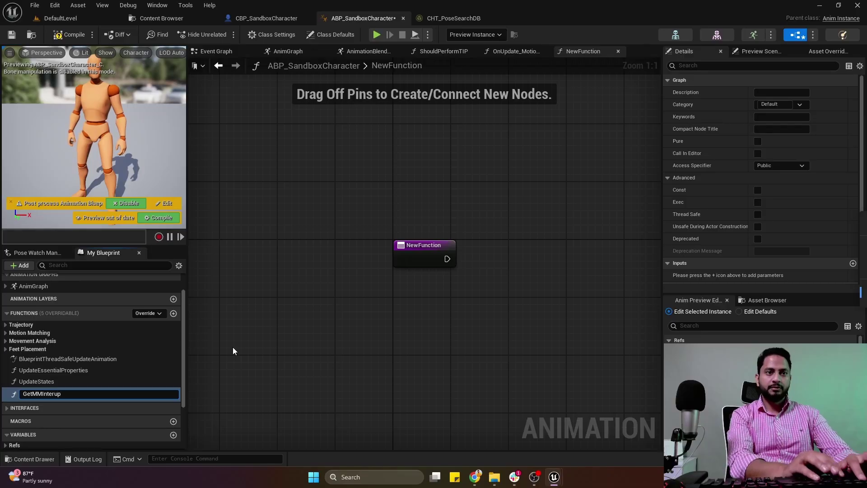
pyautogui.write('GetMMInteruptMode')
pyautogui.press('Return')
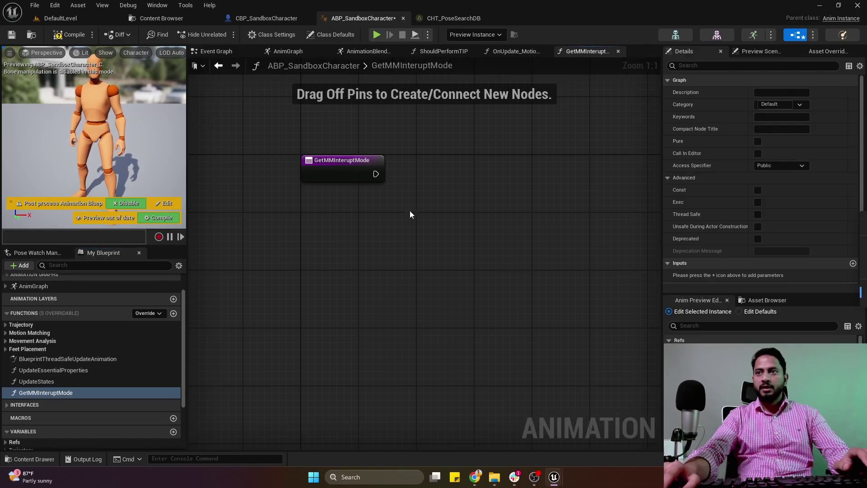
pyautogui.scroll(-1, 824, 273)
pyautogui.click(852, 266)
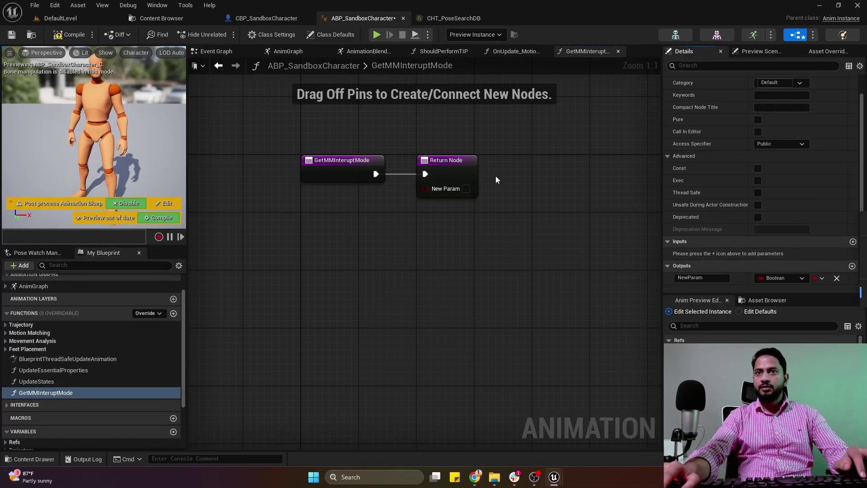
# Step: Try to find a pose search interrupt type for the new output parameter, dismiss the type list, and compile the blueprint
pyautogui.click(771, 278)
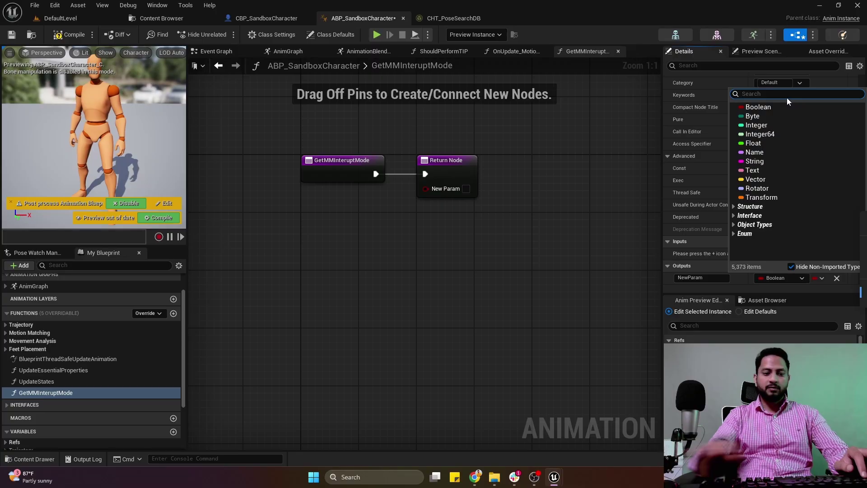
pyautogui.write('pose search')
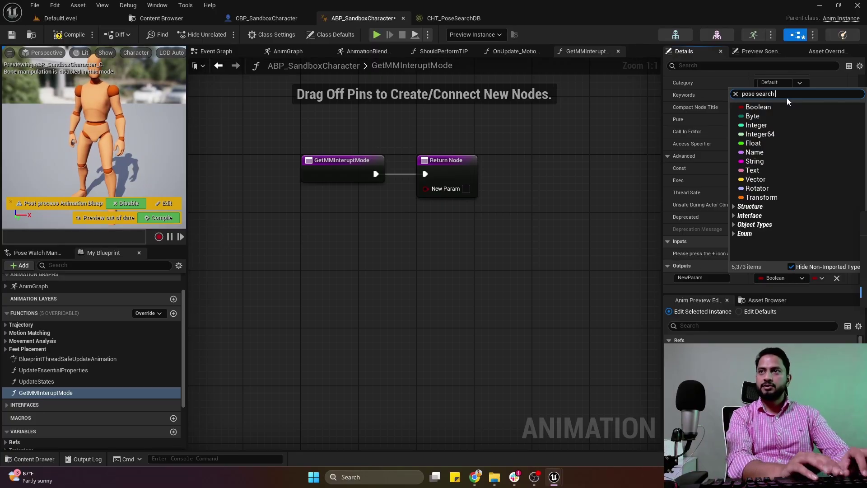
pyautogui.write(' inter')
pyautogui.moveTo(820, 161)
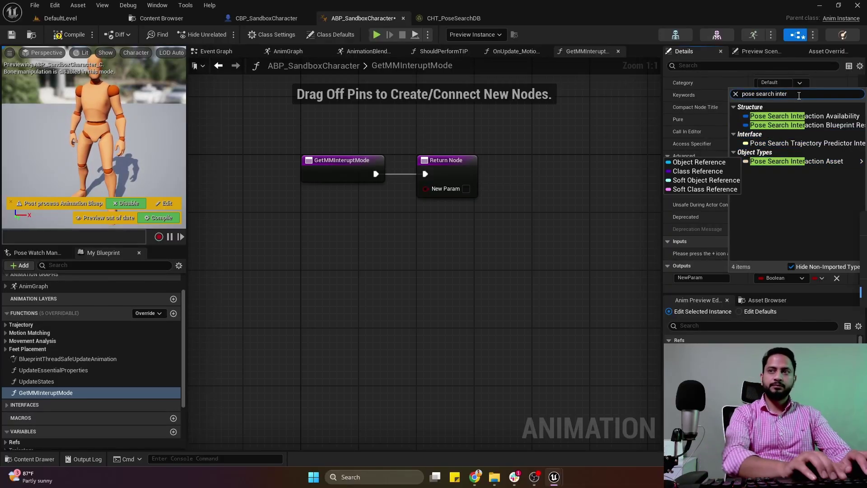
pyautogui.write('upt')
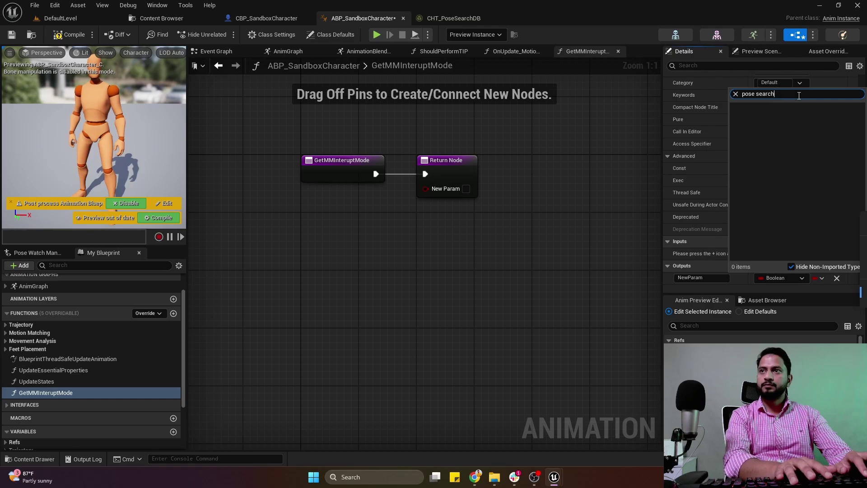
pyautogui.write('search i')
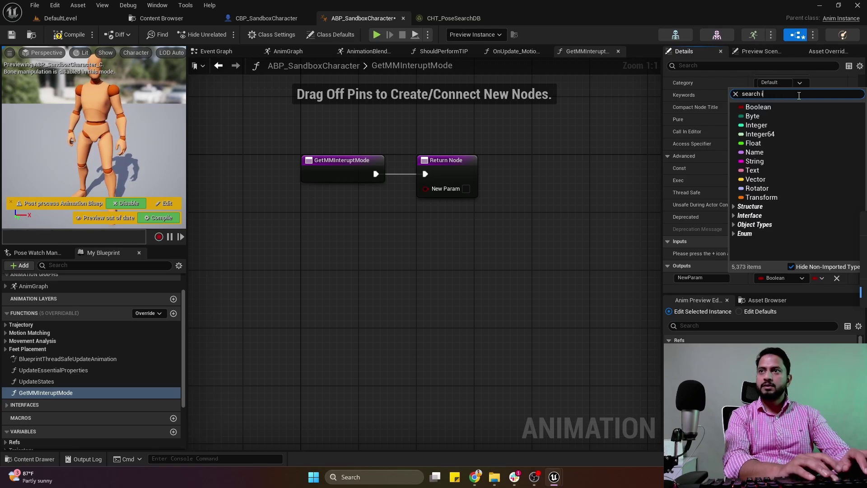
pyautogui.write('nterup')
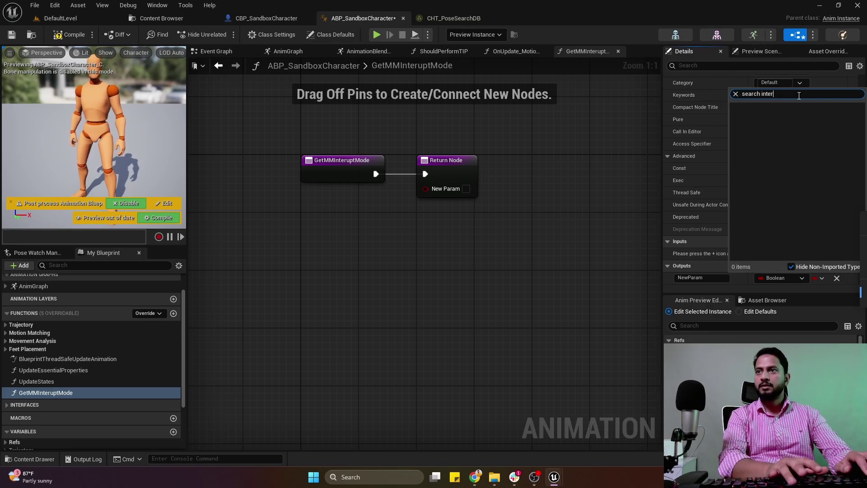
pyautogui.press('BackSpace')
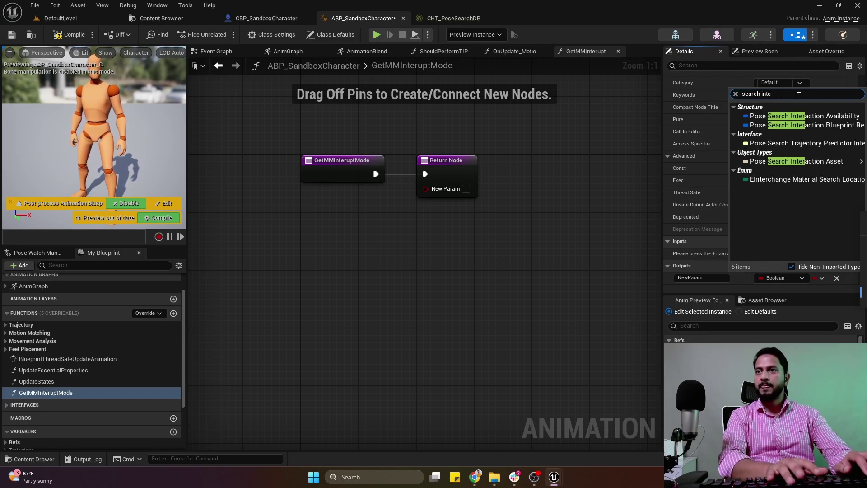
pyautogui.click(600, 237)
pyautogui.click(60, 36)
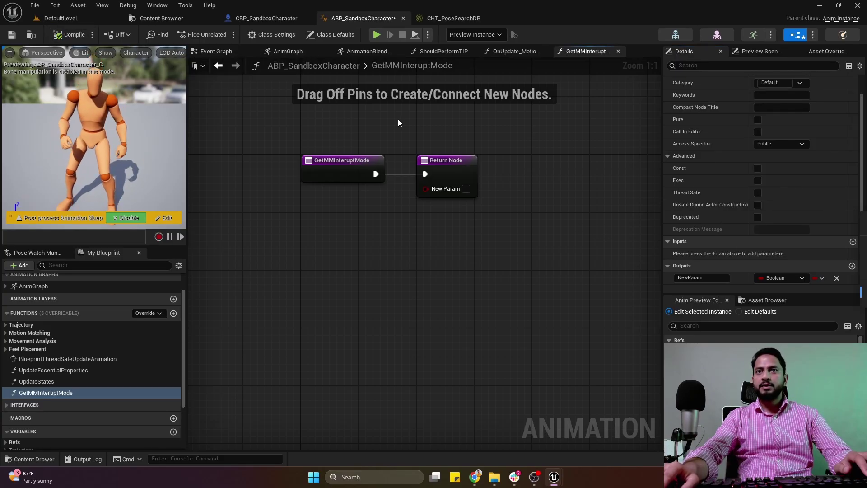
# Step: In OnUpdate_MotionMatching, promote the Interrupt Mode input of Set Databases to Search to a variable
pyautogui.hotkey('alt', 'Left')
pyautogui.moveTo(430, 217); pyautogui.dragTo(439, 245, button='right')
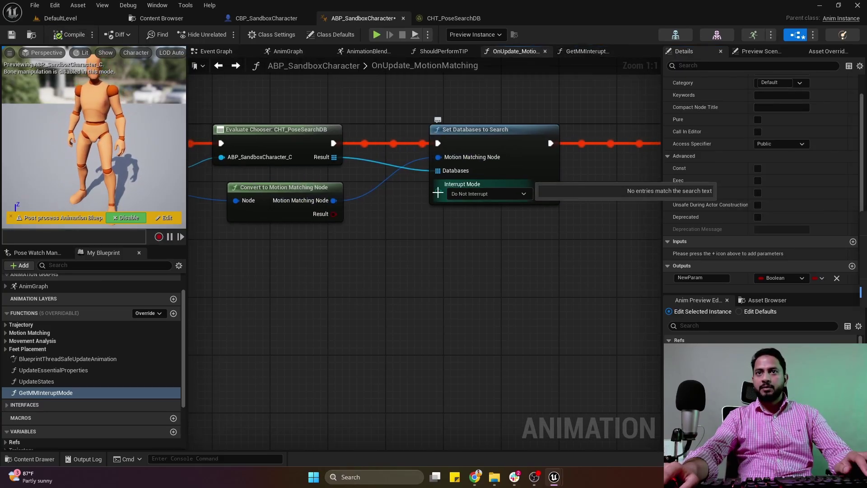
pyautogui.moveTo(438, 190); pyautogui.dragTo(378, 273)
pyautogui.click(408, 324)
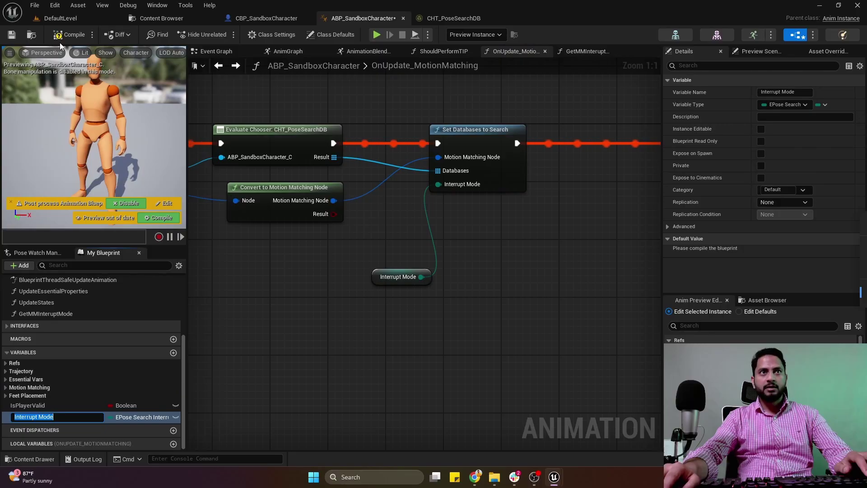
# Step: Disconnect and delete the Interrupt Mode getter node from OnUpdate_MotionMatching, keeping the variable, and compile the blueprint
pyautogui.keyDown('alt'); pyautogui.click(444, 188); pyautogui.keyUp('alt')
pyautogui.moveTo(389, 232); pyautogui.dragTo(425, 305)
pyautogui.press('Delete')
pyautogui.click(69, 35)
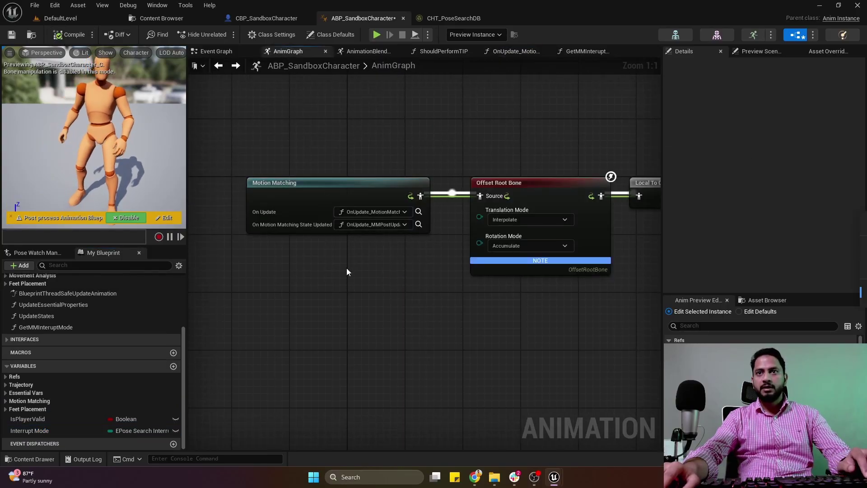
# Step: In GetMMInteruptMode, feed an Interrupt Mode getter into the Return Node as a new output and remove the Boolean NewParam output
pyautogui.click(585, 51)
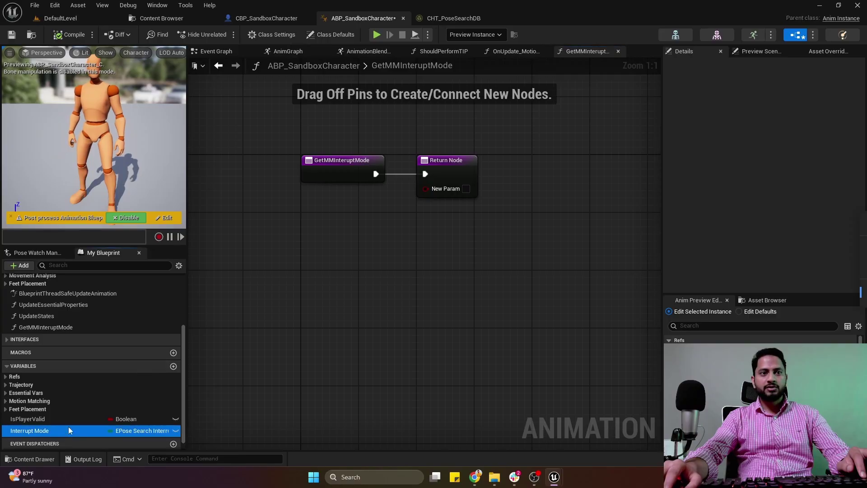
pyautogui.moveTo(69, 426); pyautogui.dragTo(354, 270)
pyautogui.click(389, 273)
pyautogui.moveTo(351, 265); pyautogui.dragTo(441, 183)
pyautogui.click(469, 159)
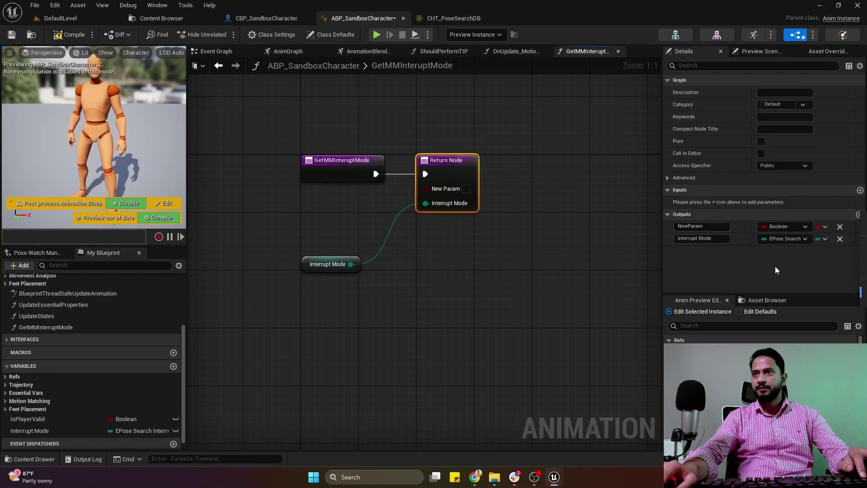
pyautogui.click(840, 226)
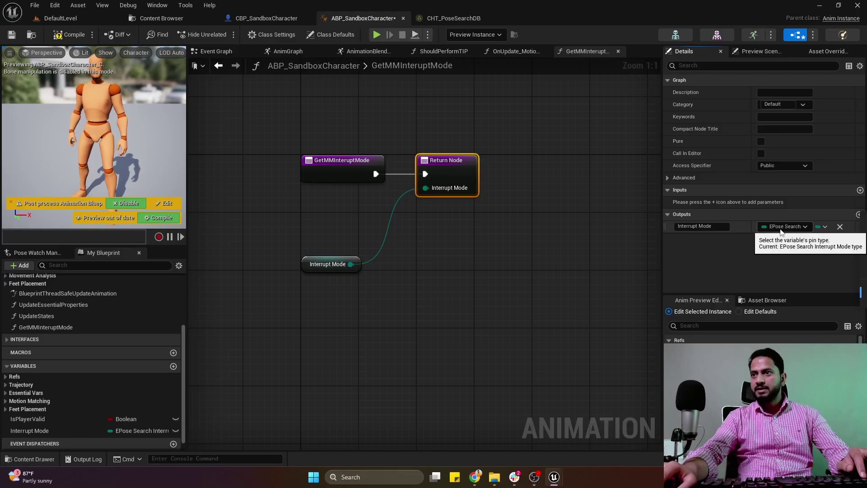
# Step: Move the Return Node farther from the GetMMInteruptMode entry node and delete the Interrupt Mode variable from the blueprint
pyautogui.moveTo(471, 215); pyautogui.dragTo(385, 224, button='right')
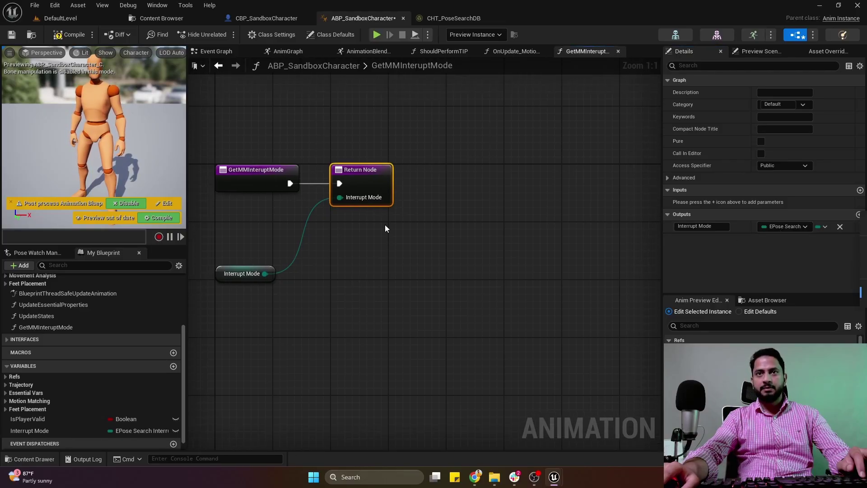
pyautogui.moveTo(357, 176); pyautogui.dragTo(540, 170)
pyautogui.moveTo(305, 224); pyautogui.dragTo(207, 325)
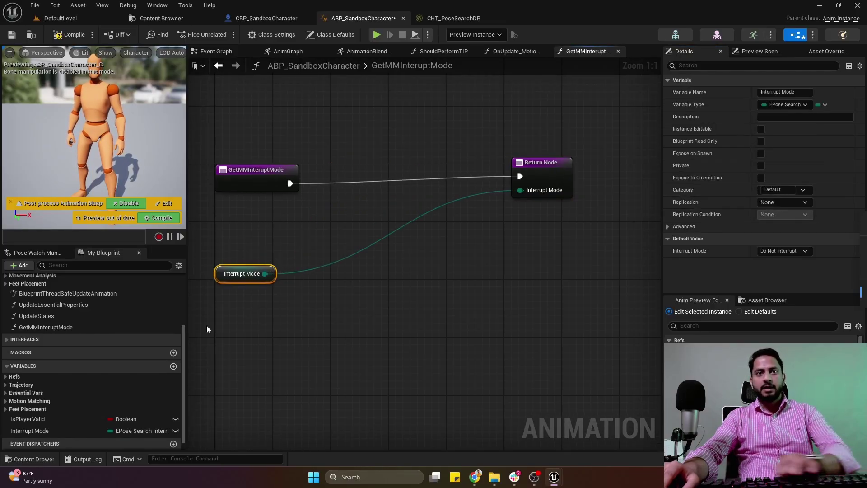
pyautogui.click(47, 430)
pyautogui.press('Delete')
pyautogui.click(491, 254)
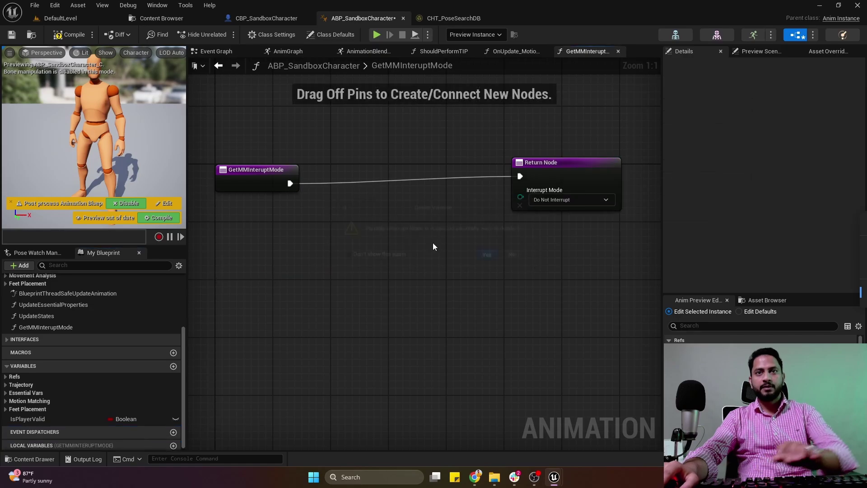
# Step: Rename the Interrupt Mode output of the GetMMInteruptMode function to ReturnValue
pyautogui.click(553, 176)
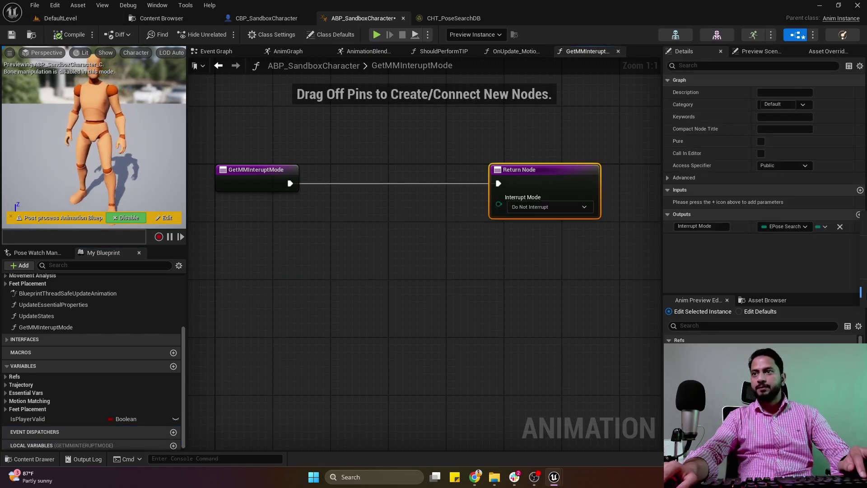
pyautogui.click(702, 226)
pyautogui.write('Ret')
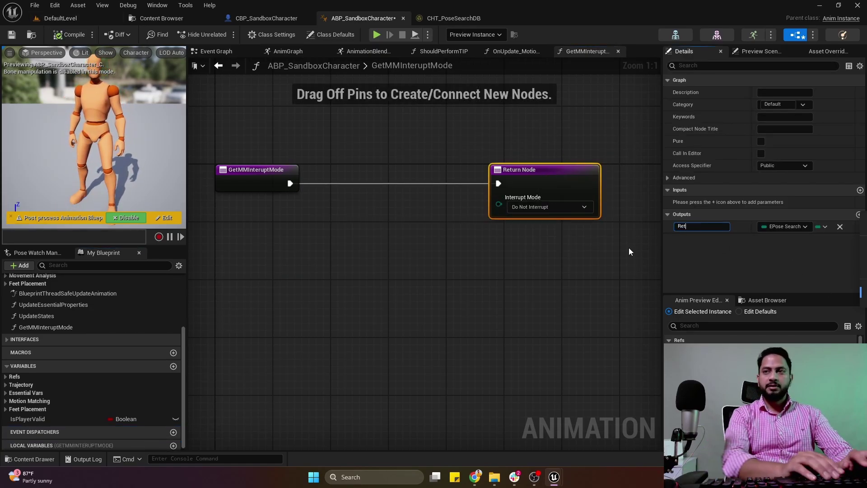
pyautogui.write('urnValue')
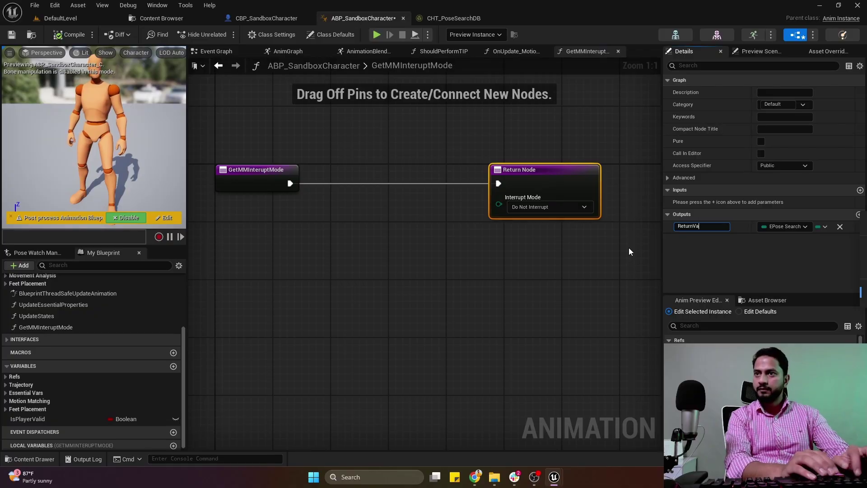
pyautogui.press('Return')
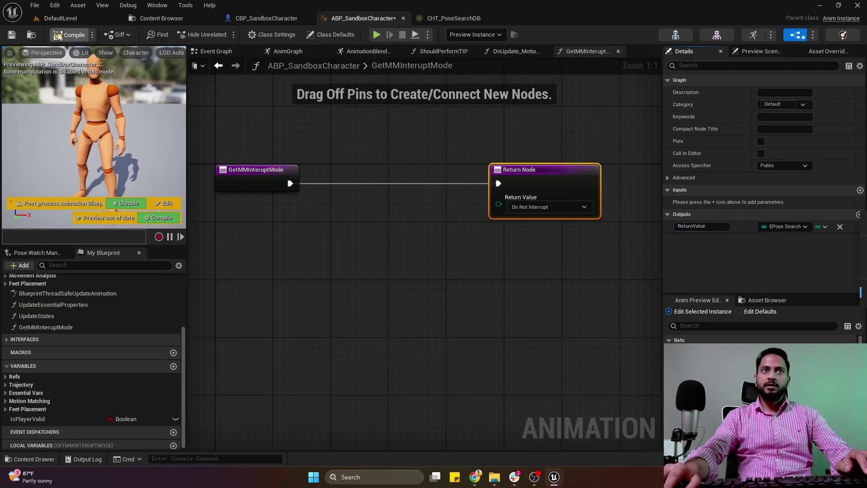
# Step: Add a Select node beneath the execution wire in GetMMInteruptMode, feeding the Return Node's Return Value
pyautogui.moveTo(562, 183); pyautogui.dragTo(608, 139, button='right')
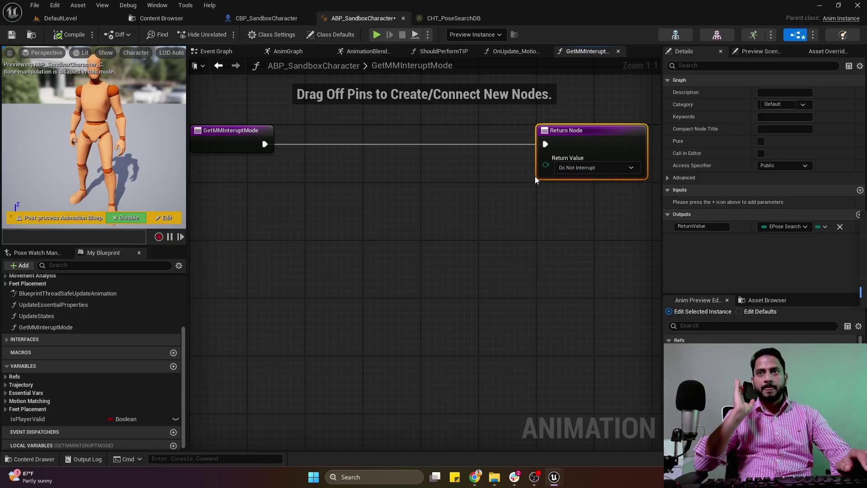
pyautogui.click(586, 168)
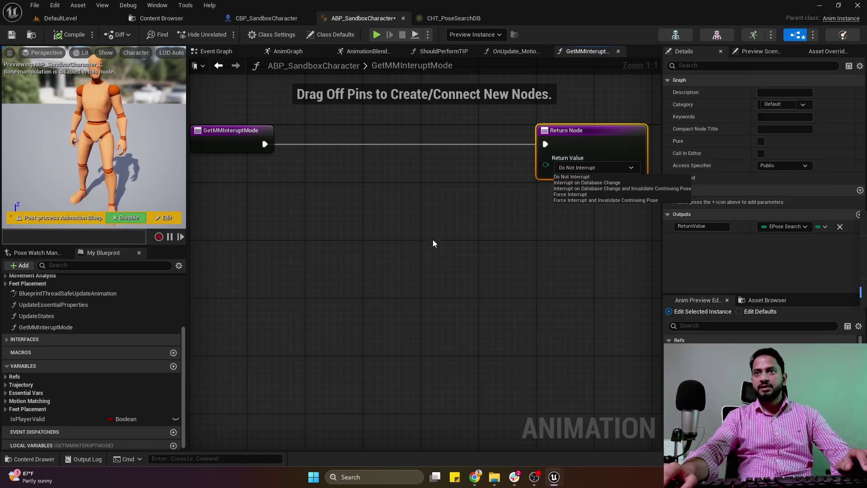
pyautogui.click(525, 195)
pyautogui.moveTo(546, 164); pyautogui.dragTo(451, 254)
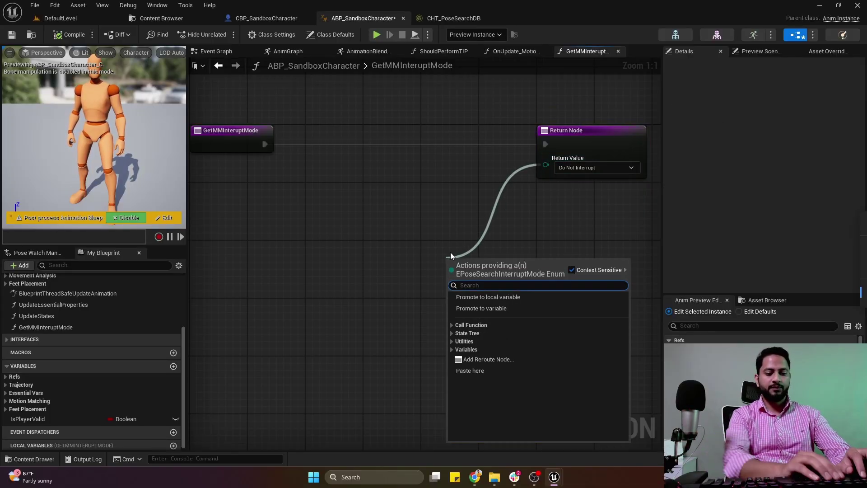
pyautogui.write('e')
pyautogui.press('BackSpace')
pyautogui.write('sele')
pyautogui.press('Return')
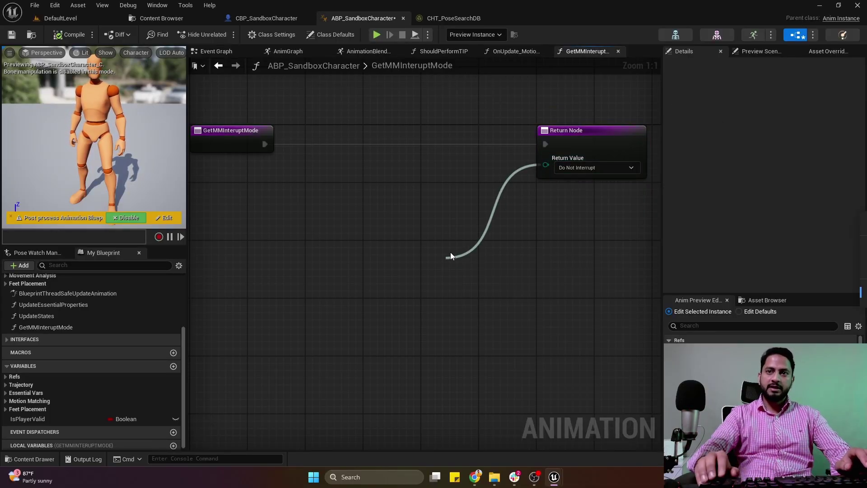
pyautogui.moveTo(539, 257); pyautogui.dragTo(454, 190)
pyautogui.moveTo(417, 171); pyautogui.dragTo(485, 181, button='right')
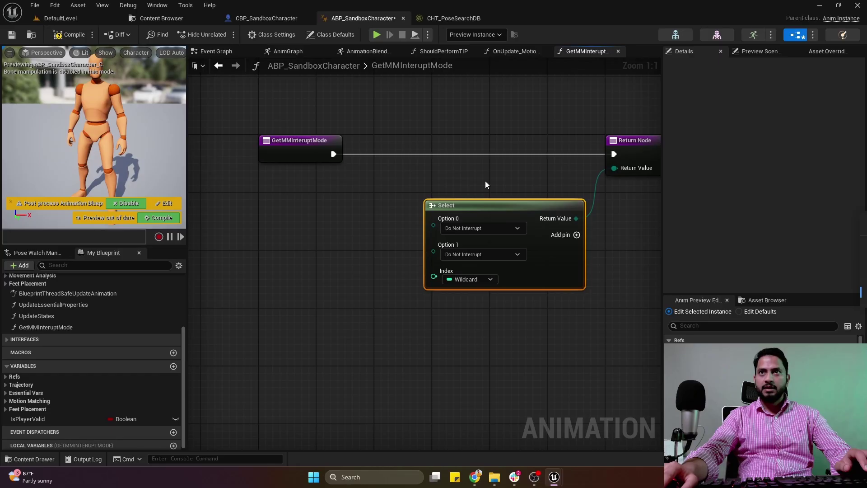
# Step: Copy the Locomotion State != Last Locomotion State comparison from ShouldPerformTIP into GetMMInteruptMode and wire it to the Select node's Index
pyautogui.click(451, 53)
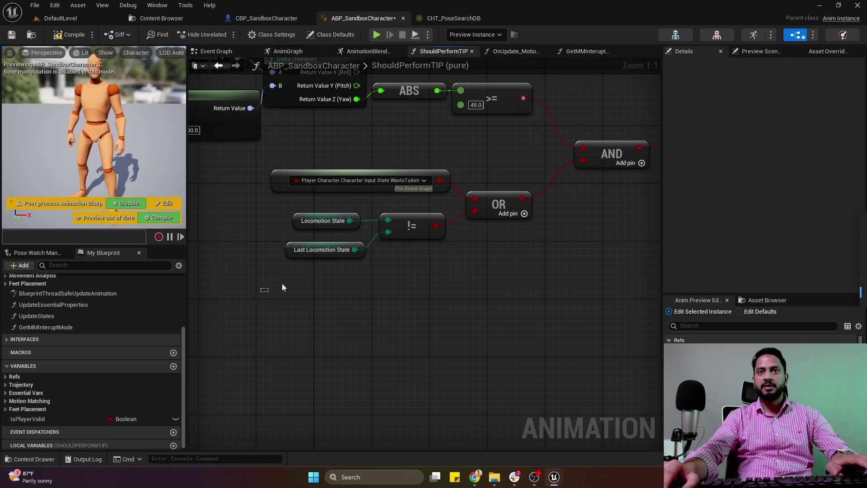
pyautogui.moveTo(281, 282); pyautogui.dragTo(448, 210)
pyautogui.click(577, 51)
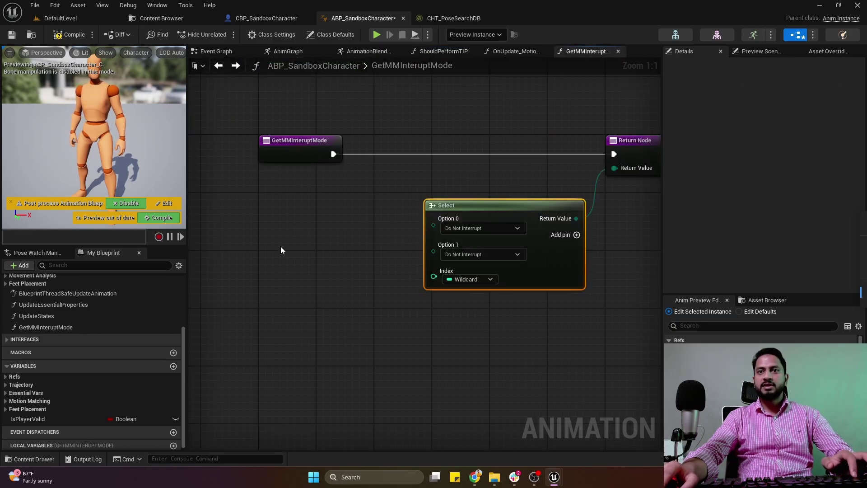
pyautogui.moveTo(191, 295); pyautogui.dragTo(337, 289, button='right')
pyautogui.hotkey('ctrl', 'v')
pyautogui.moveTo(434, 277); pyautogui.dragTo(492, 264)
pyautogui.click(515, 218)
pyautogui.moveTo(514, 217); pyautogui.dragTo(393, 212, button='right')
pyautogui.moveTo(392, 266); pyautogui.dragTo(494, 267)
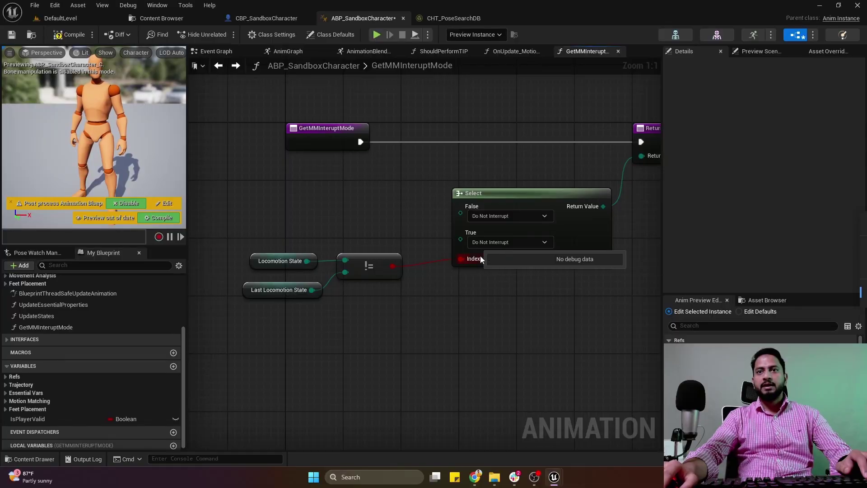
pyautogui.moveTo(305, 226); pyautogui.dragTo(383, 278)
pyautogui.click(414, 309)
# Step: Set the Select node's True option to Interrupt on Database Change and compile the blueprint
pyautogui.click(524, 242)
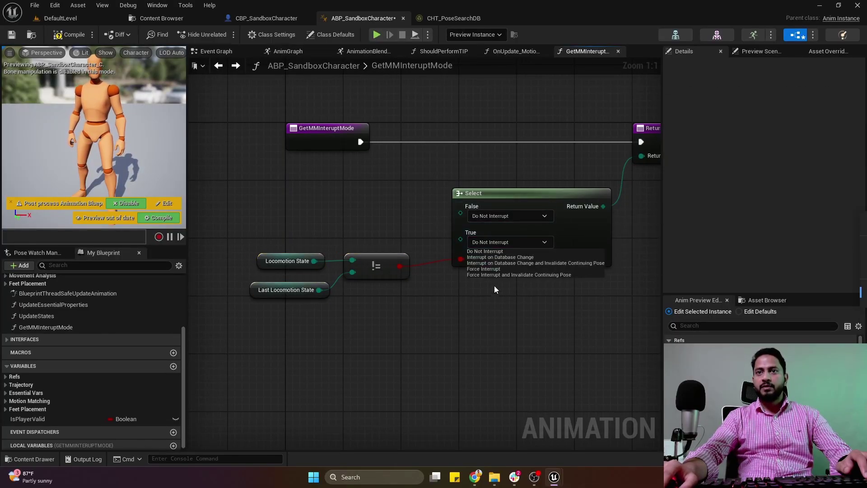
pyautogui.click(484, 257)
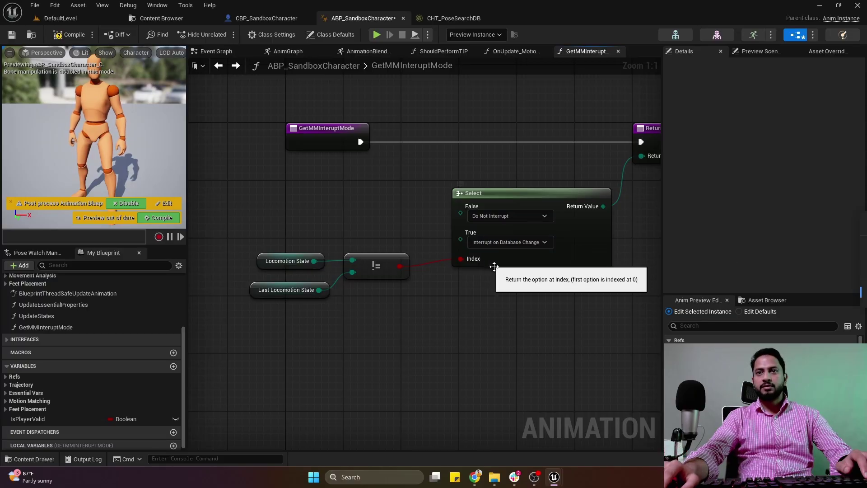
pyautogui.click(63, 36)
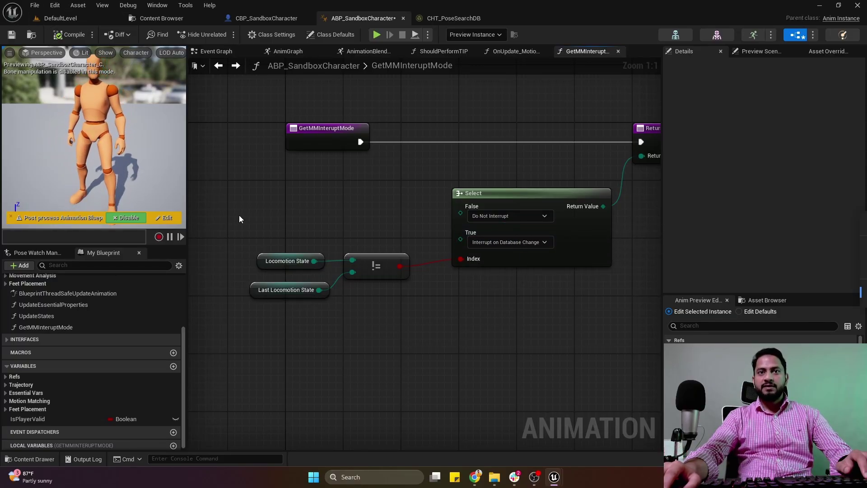
pyautogui.moveTo(242, 217); pyautogui.dragTo(428, 352)
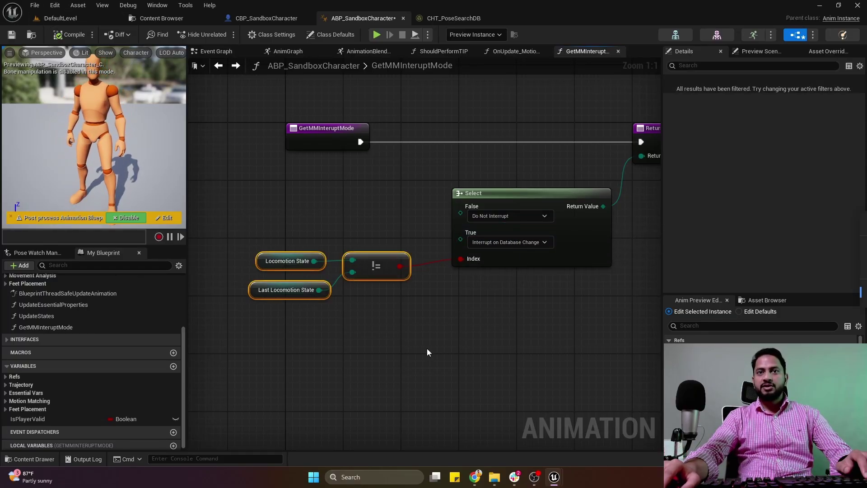
pyautogui.click(489, 166)
# Step: Close the GetMMInteruptMode graph, make the function Pure and Thread Safe, and compile the blueprint
pyautogui.click(619, 51)
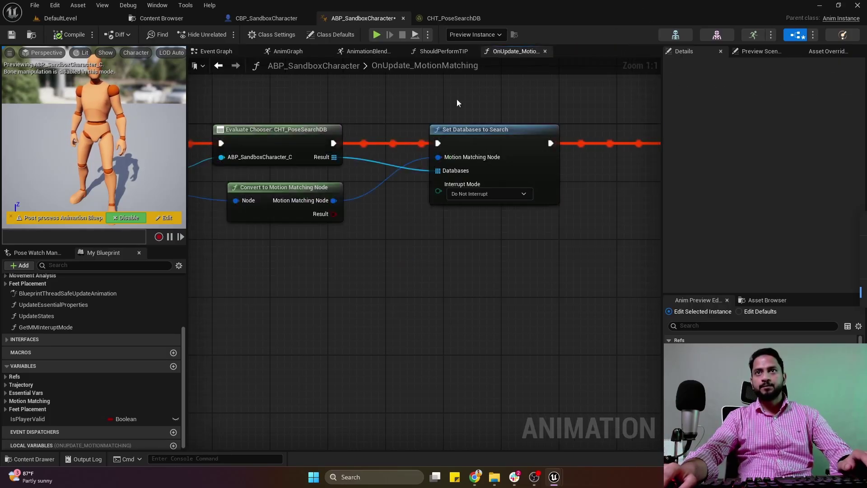
pyautogui.click(45, 327)
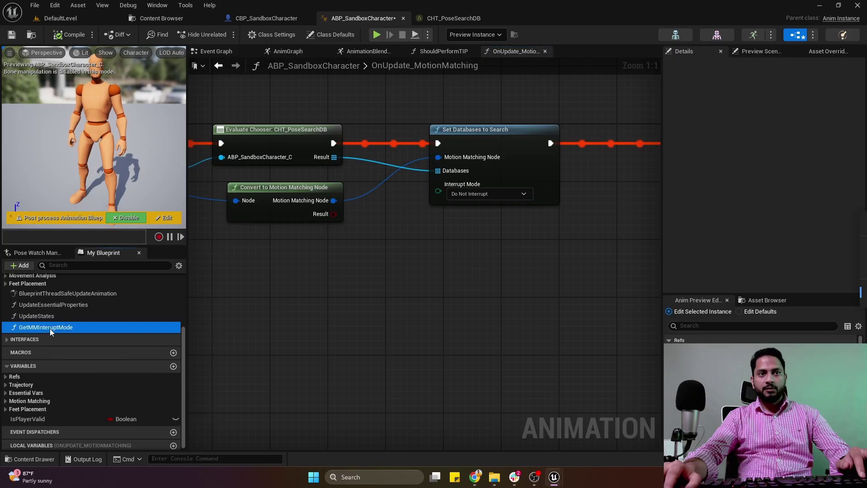
pyautogui.click(758, 214)
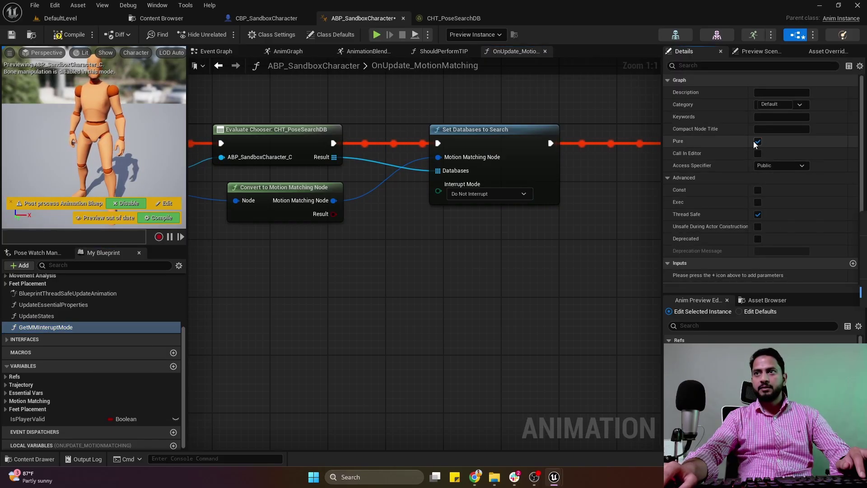
pyautogui.click(70, 34)
# Step: Place a GetMMInteruptMode call below Convert to Motion Matching Node in OnUpdate_MotionMatching and assign the function to the MotionMatching category
pyautogui.moveTo(46, 327); pyautogui.dragTo(330, 256)
pyautogui.click(799, 105)
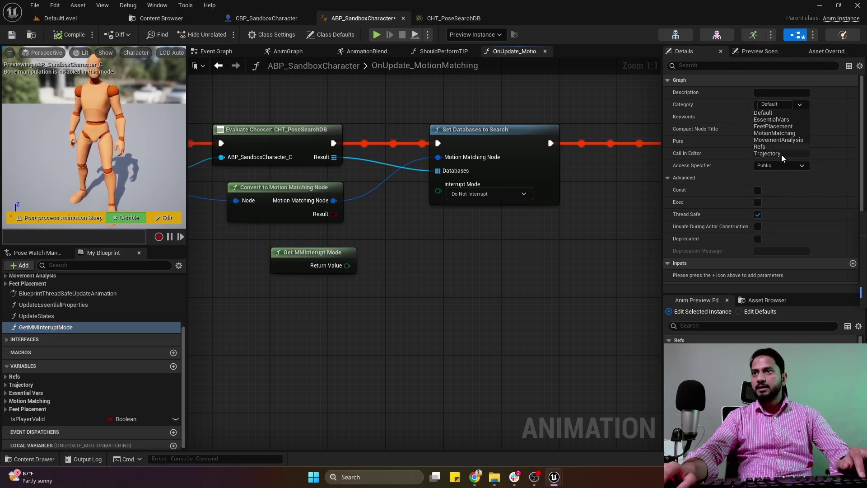
pyautogui.click(778, 135)
# Step: Connect GetMMInteruptMode's Return Value to the Interrupt Mode of Set Databases to Search, realign that node and compile the blueprint
pyautogui.moveTo(515, 177); pyautogui.dragTo(508, 184)
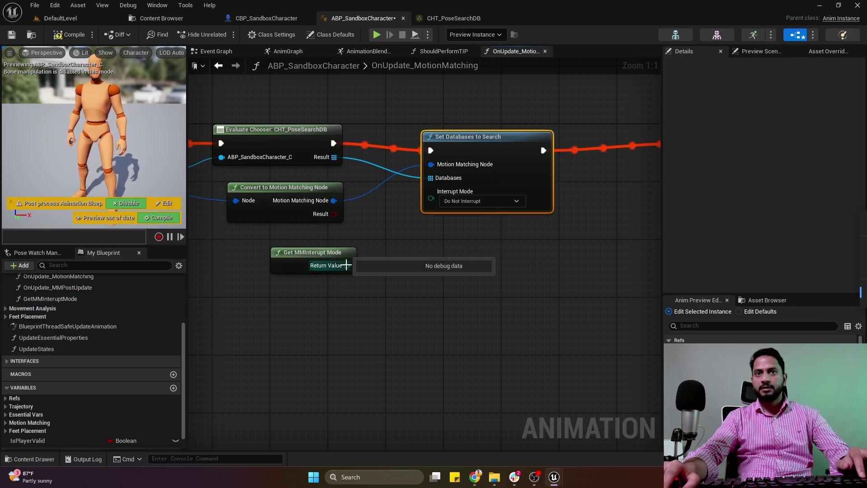
pyautogui.moveTo(346, 265); pyautogui.dragTo(431, 199)
pyautogui.moveTo(484, 141); pyautogui.dragTo(491, 141)
pyautogui.scroll(-2, 420, 219)
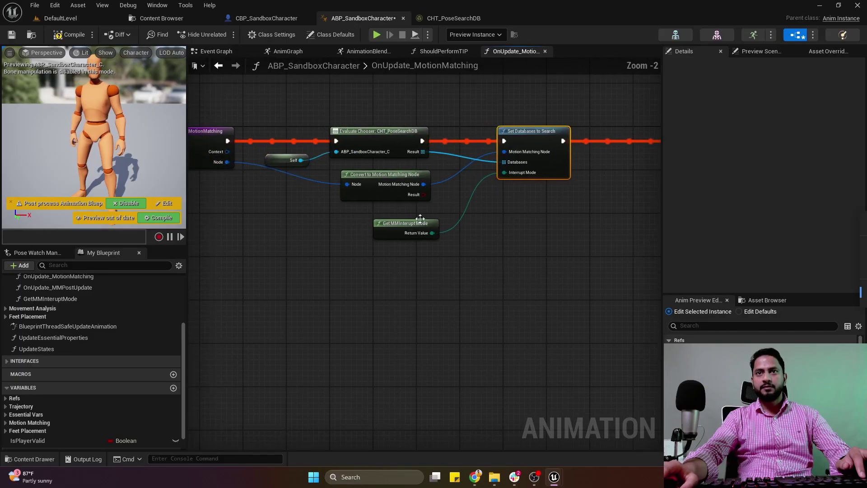
pyautogui.click(62, 39)
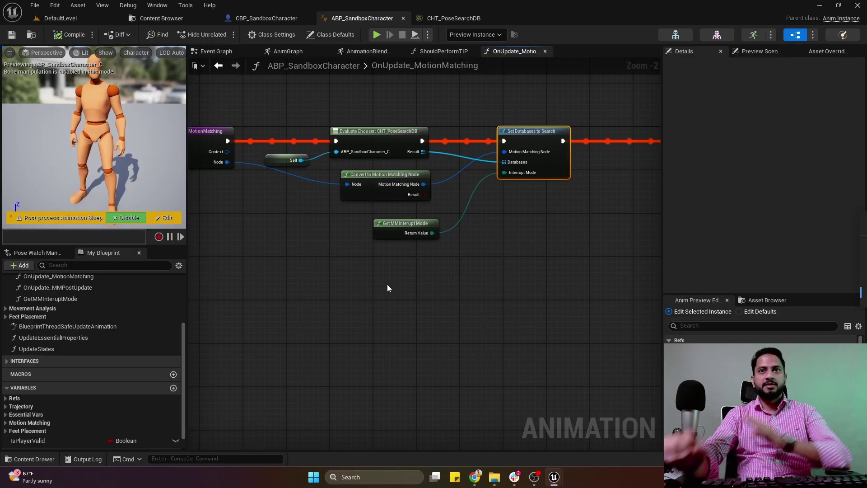
# Step: Play-test DefaultLevel, moving and stopping the character in all directions while rotating the camera to examine its turn-in-place and movement transitions
pyautogui.click(61, 18)
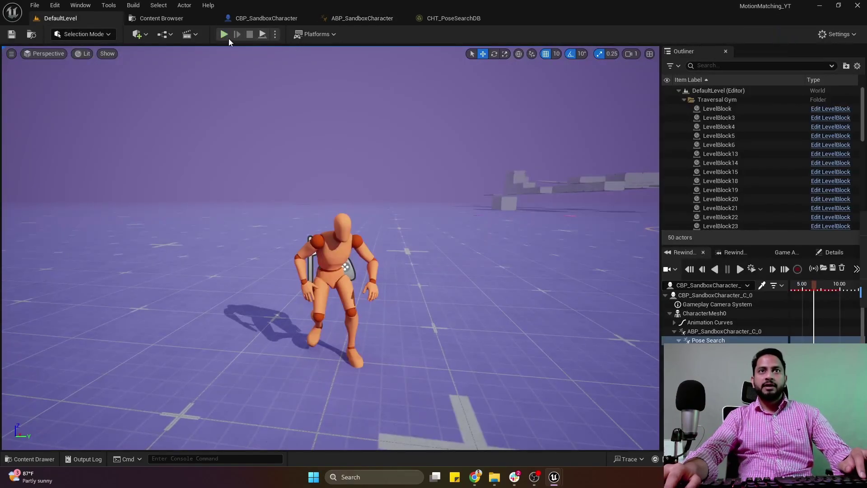
pyautogui.hotkey('alt', 'p')
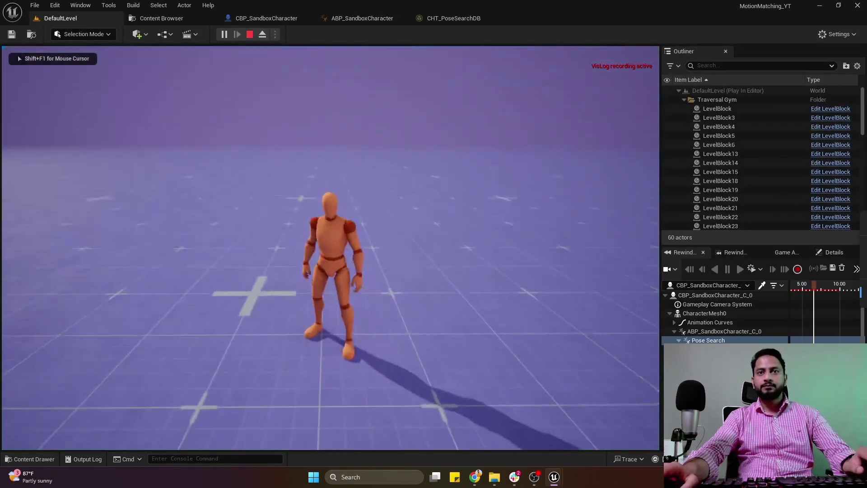
pyautogui.press('s')
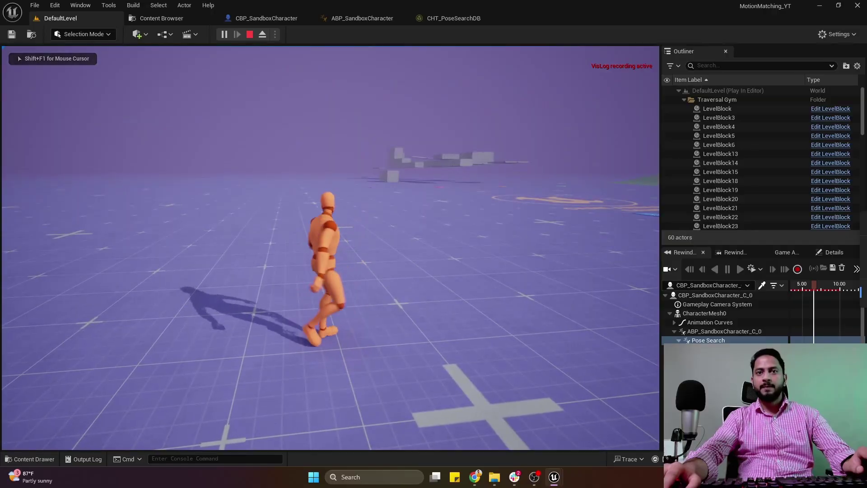
pyautogui.press('d')
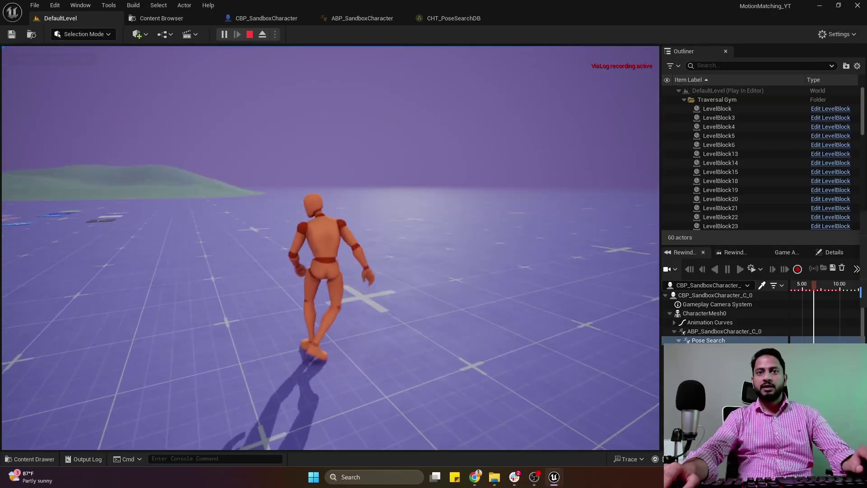
pyautogui.press('s')
pyautogui.press('w')
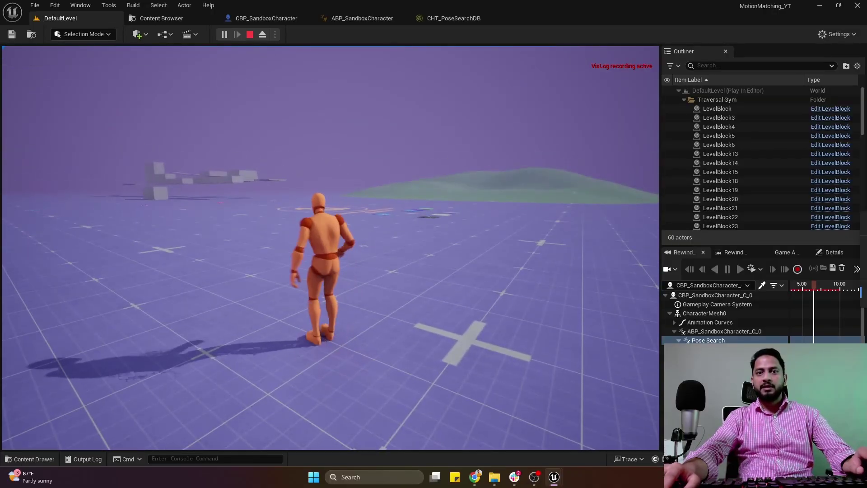
pyautogui.press('s')
pyautogui.press('d')
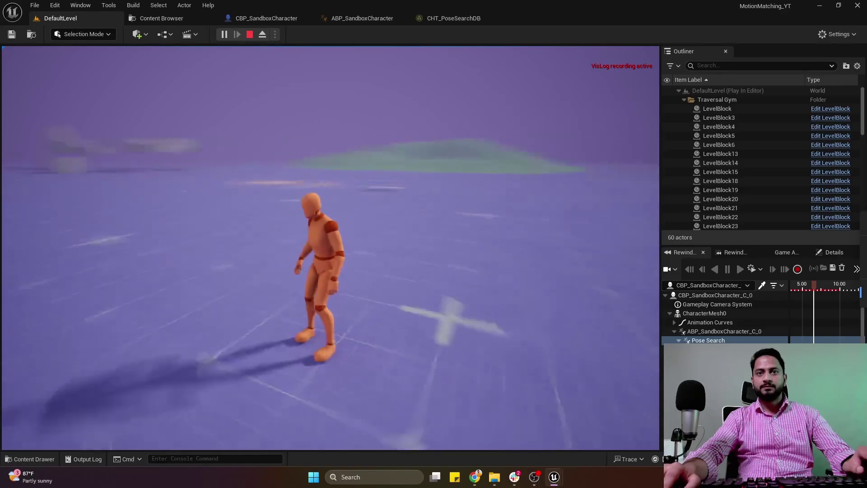
pyautogui.press('a')
pyautogui.press('w')
pyautogui.press('d')
pyautogui.press('w')
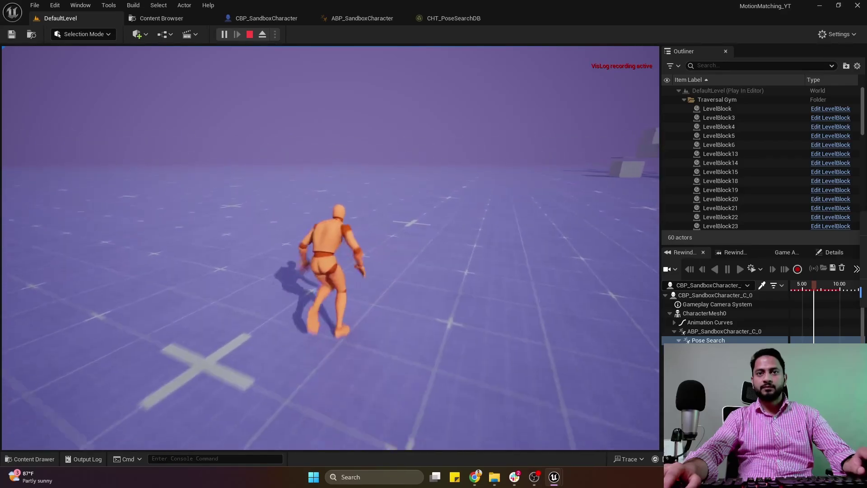
pyautogui.press('s')
pyautogui.press('d')
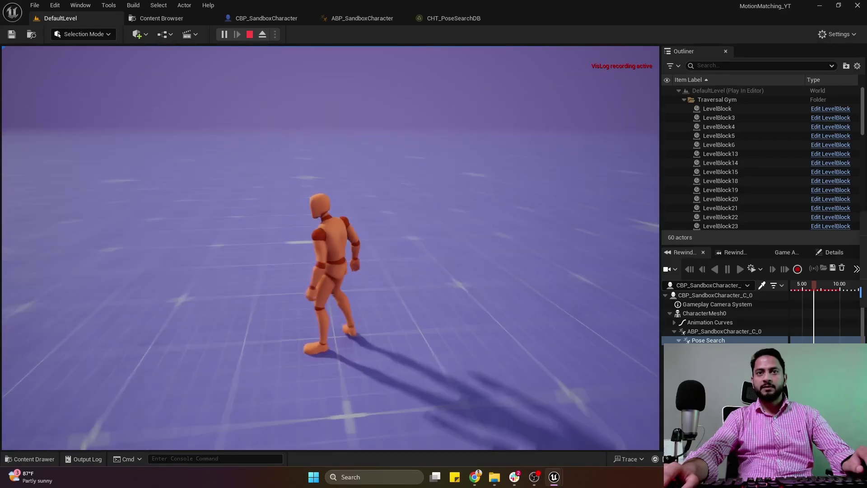
pyautogui.press('a')
pyautogui.press('a')
pyautogui.press('w')
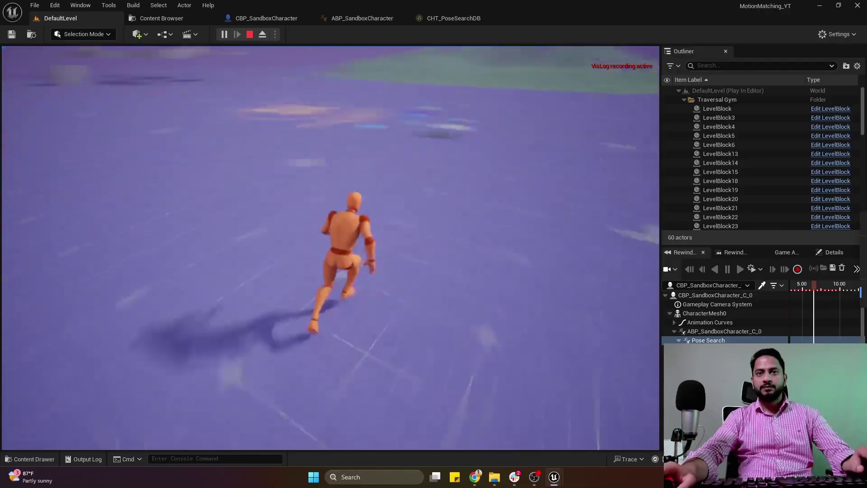
pyautogui.press('s')
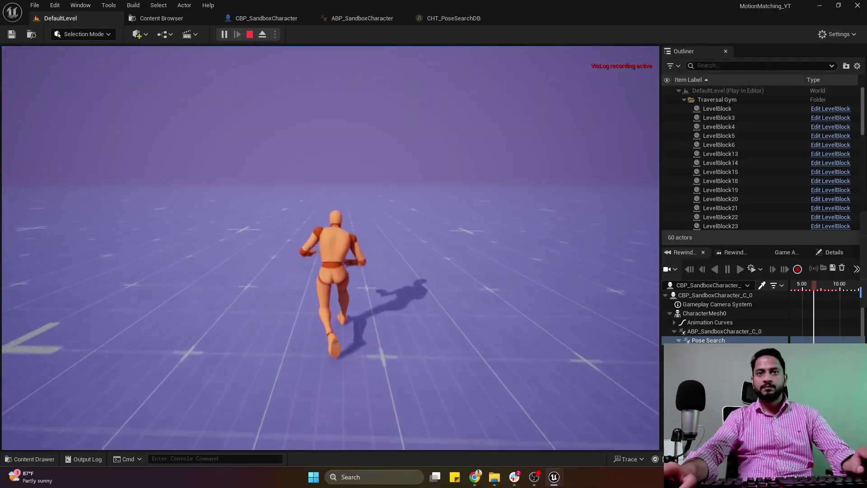
pyautogui.press('w')
pyautogui.press('s')
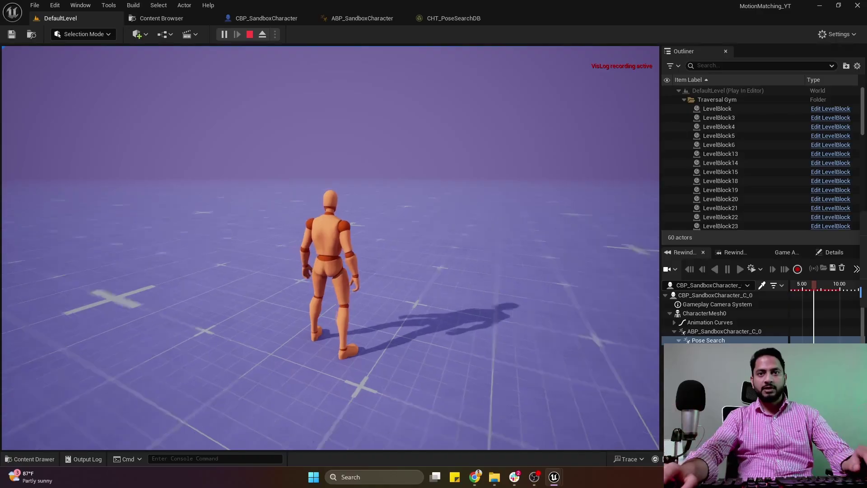
pyautogui.press('d')
pyautogui.press('s')
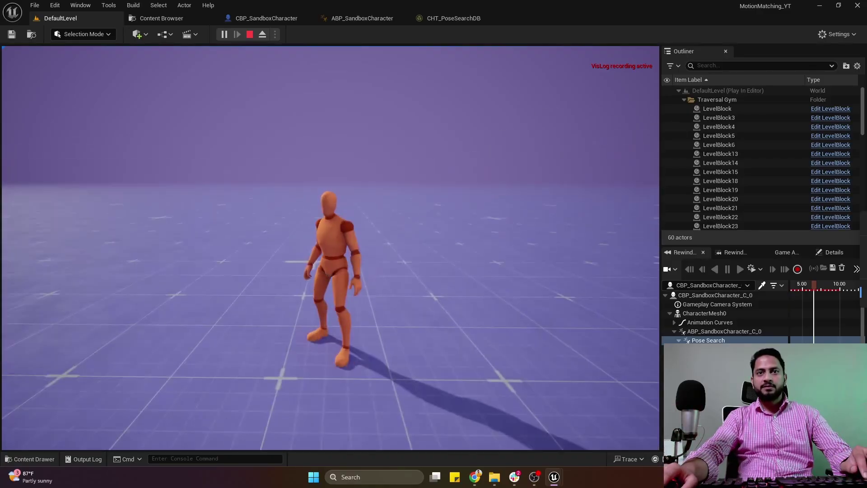
pyautogui.press('a')
pyautogui.press('w')
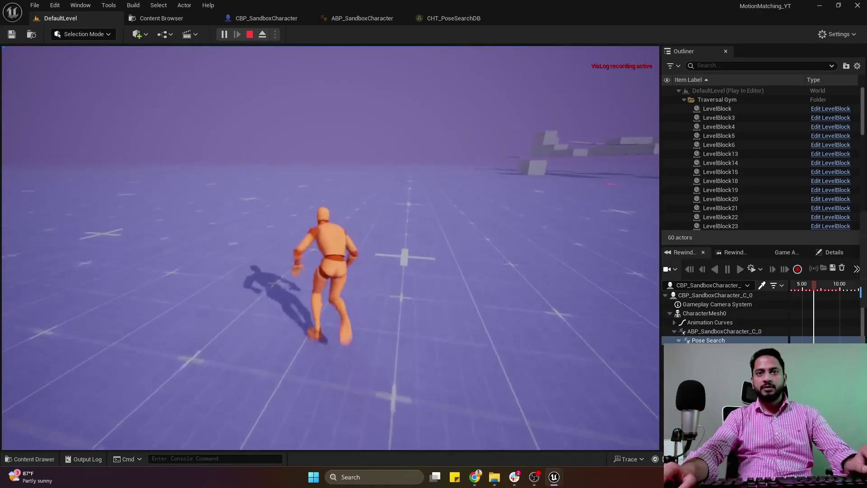
pyautogui.press('s')
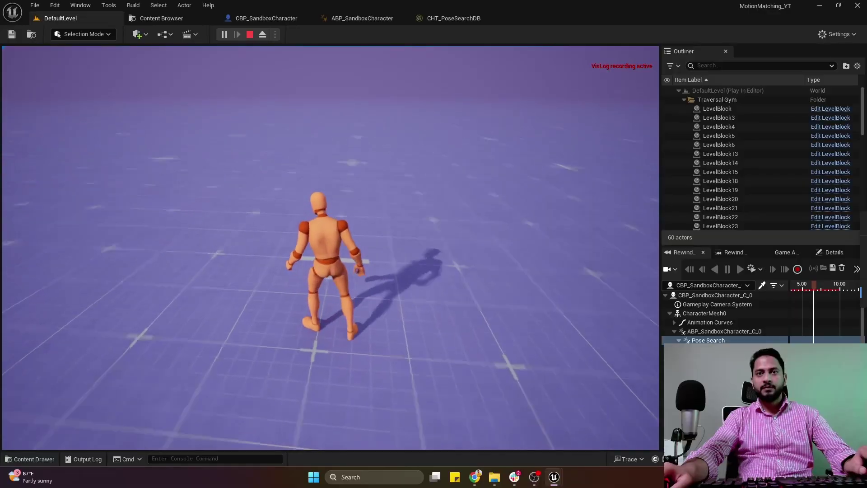
pyautogui.press('w')
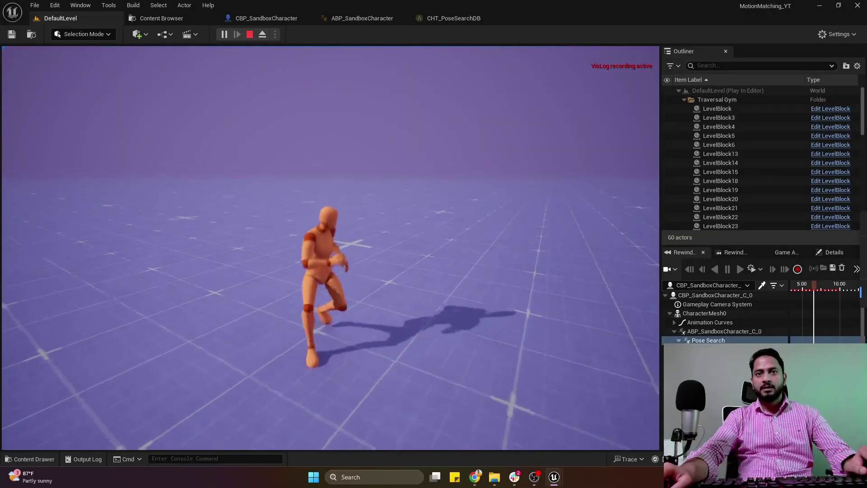
pyautogui.press('a')
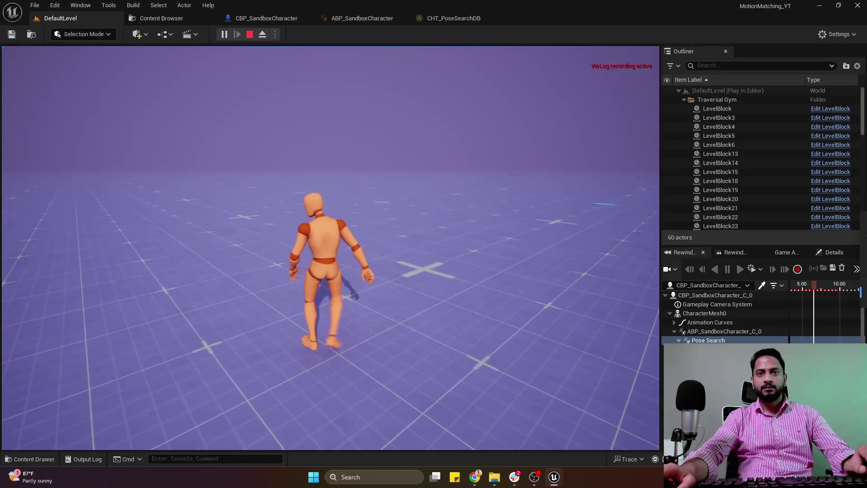
pyautogui.press('c')
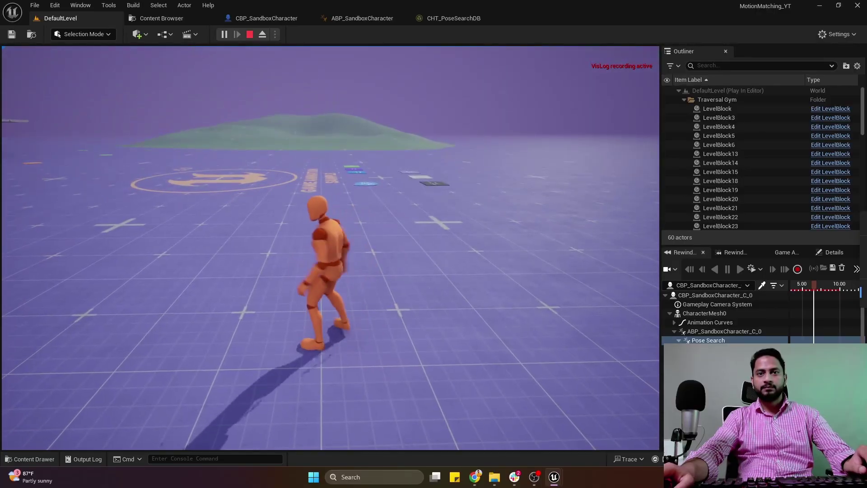
# Step: Run the character forward and backward with abrupt direction reversals to examine how the pivot animations respond
pyautogui.press('w')
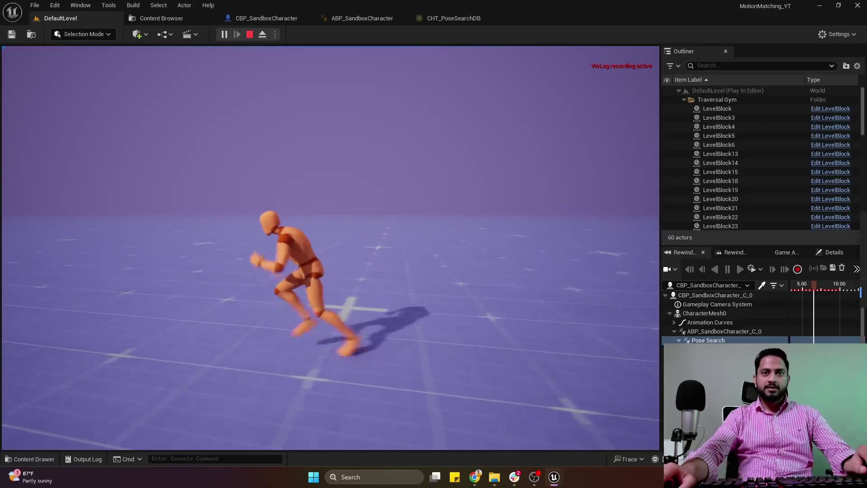
pyautogui.press('s')
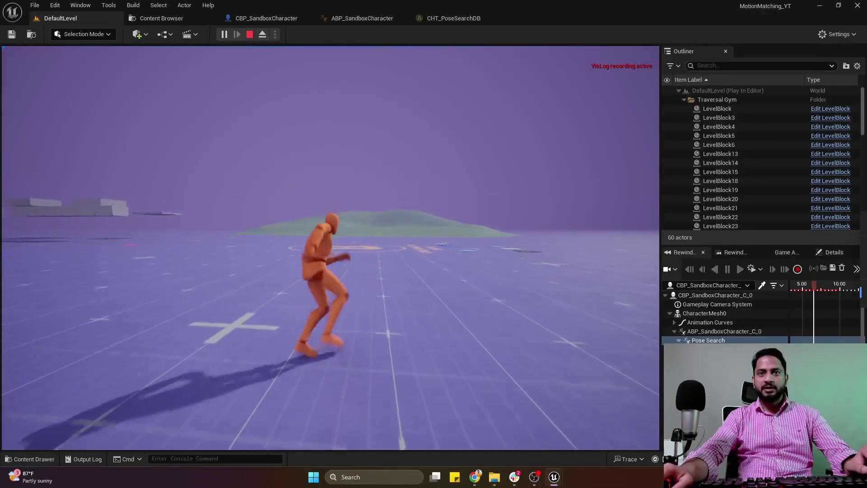
pyautogui.press('w')
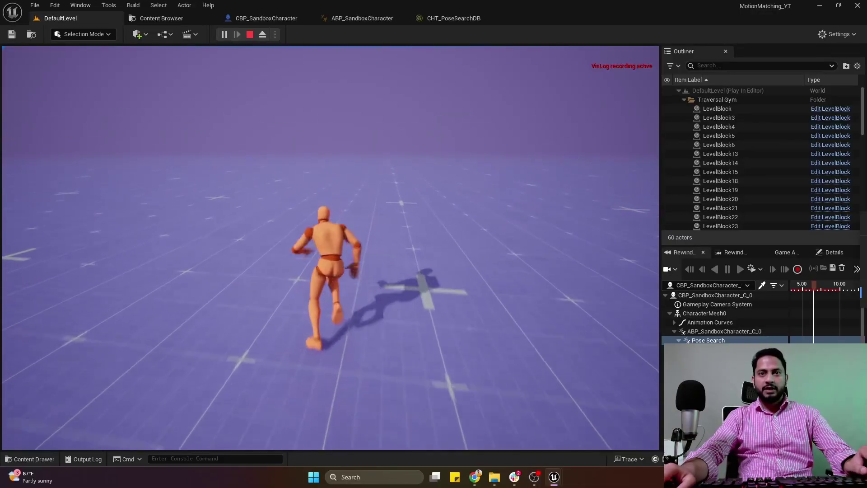
pyautogui.press('a')
pyautogui.press('s')
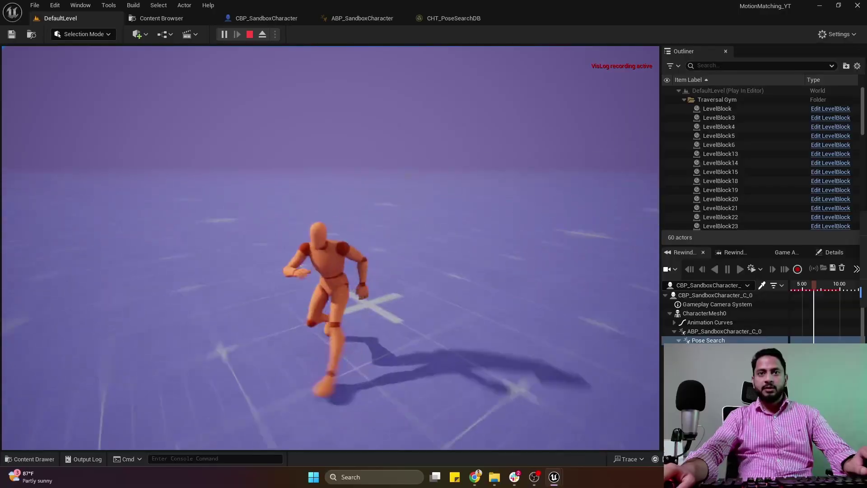
pyautogui.press('w')
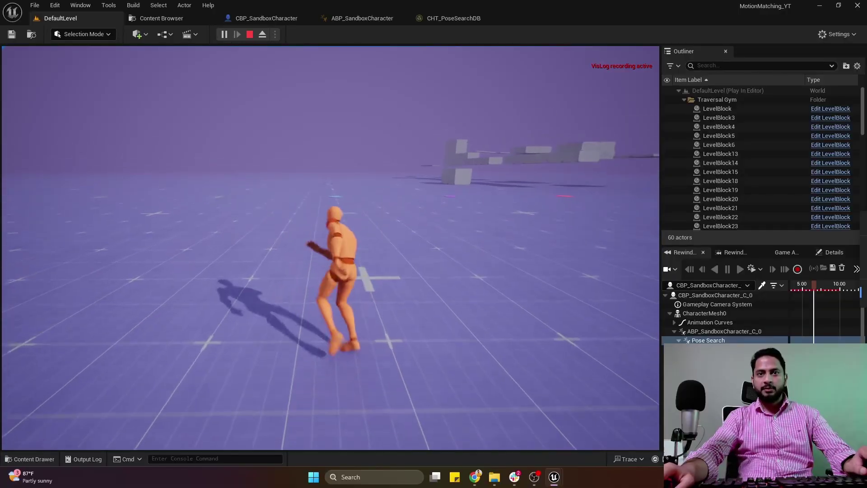
pyautogui.press('s')
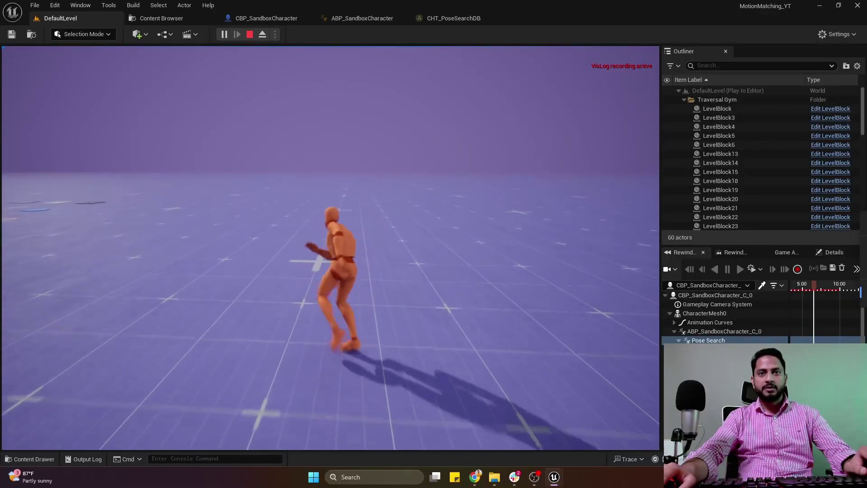